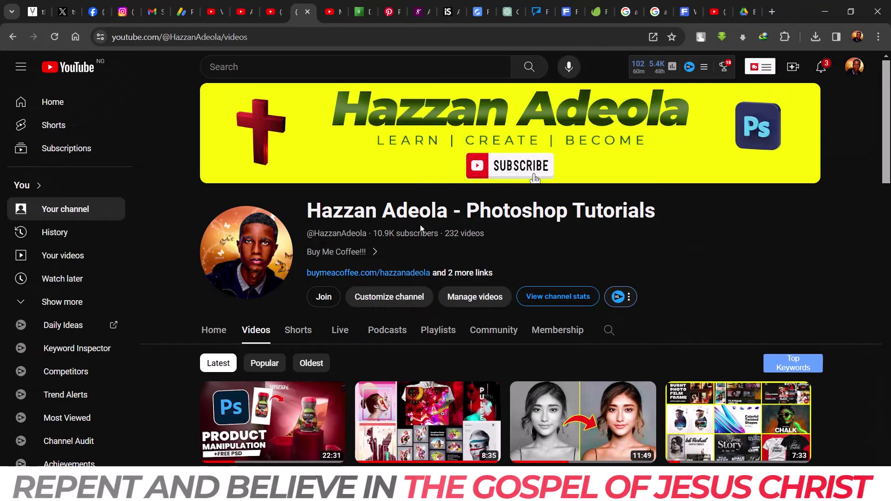
# Scroll down through the browser page.
pyautogui.scroll(-4, 421, 228)
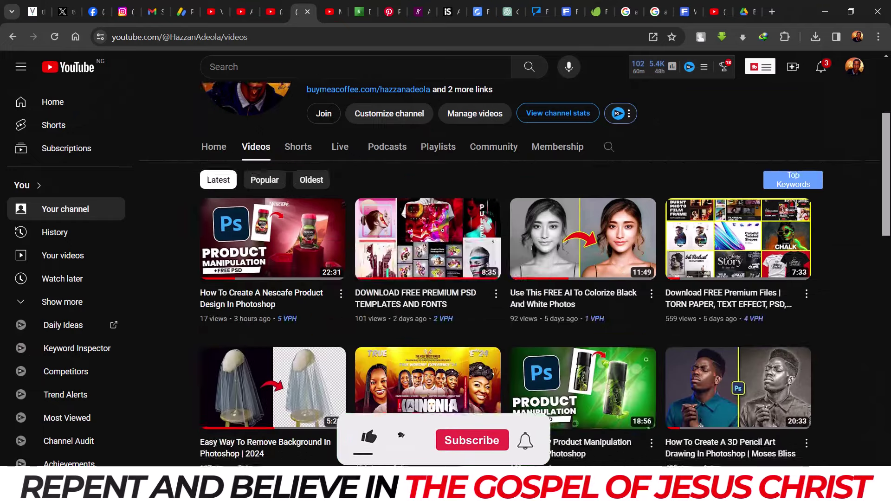
pyautogui.scroll(-4, 884, 312)
pyautogui.scroll(-5, 885, 311)
pyautogui.scroll(-5, 884, 312)
pyautogui.scroll(-2, 885, 311)
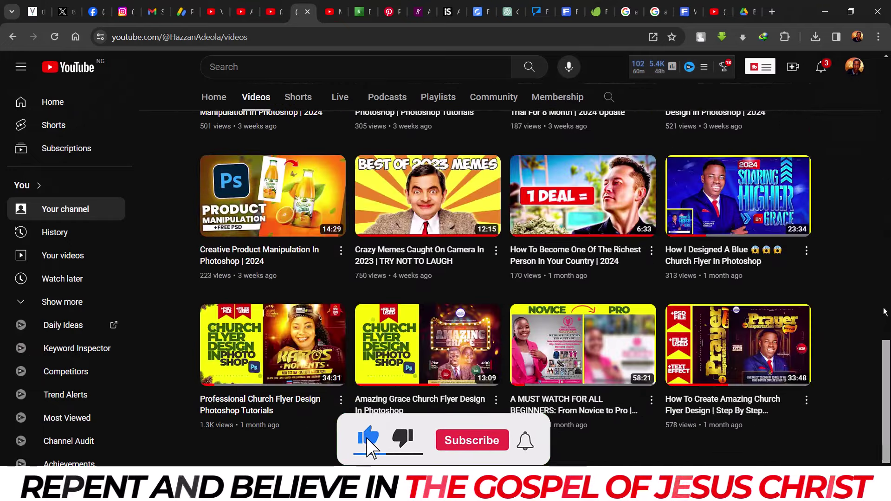
pyautogui.scroll(-1, 886, 395)
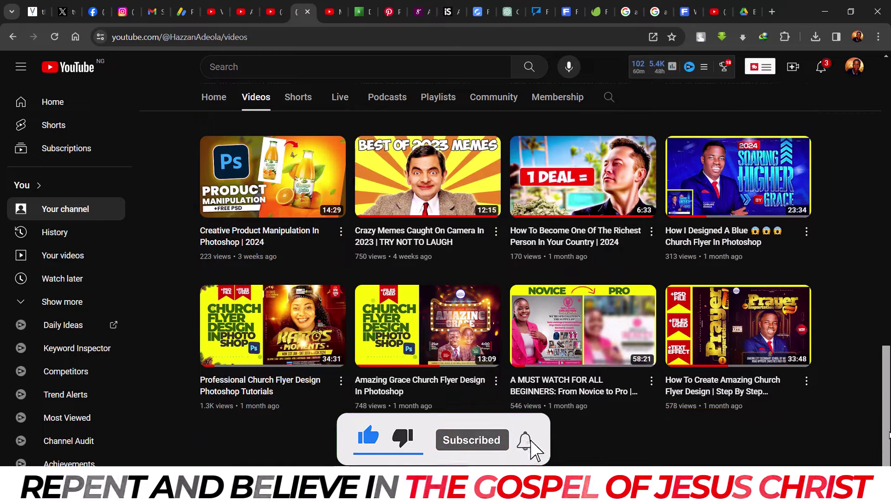
pyautogui.scroll(-6, 886, 318)
pyautogui.scroll(-3, 886, 318)
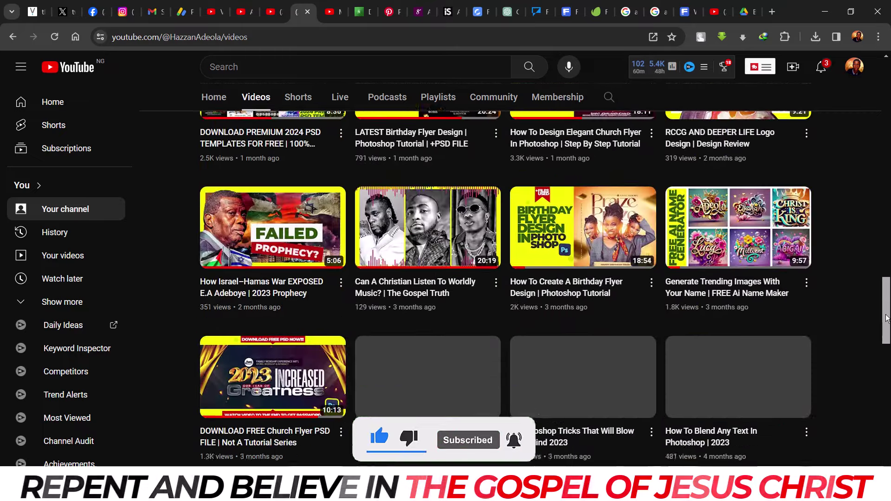
pyautogui.scroll(-4, 886, 318)
pyautogui.scroll(-4, 886, 334)
pyautogui.scroll(-2, 887, 356)
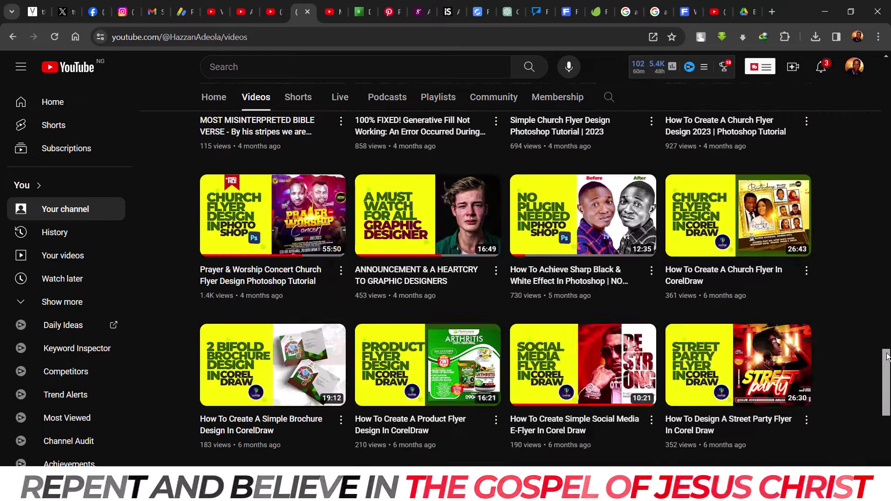
pyautogui.moveTo(887, 356); pyautogui.dragTo(886, 406)
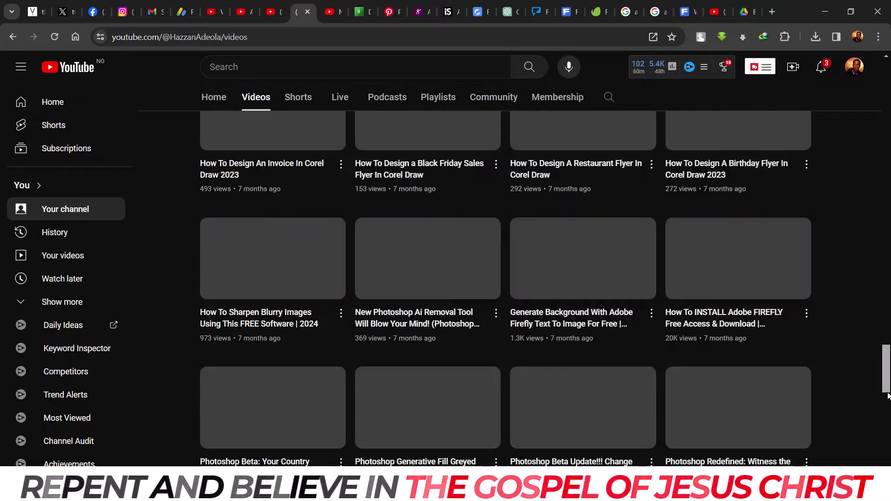
pyautogui.moveTo(887, 436)
pyautogui.mouseDown()
pyautogui.moveTo(888, 375)
pyautogui.moveTo(888, 416)
pyautogui.mouseUp()
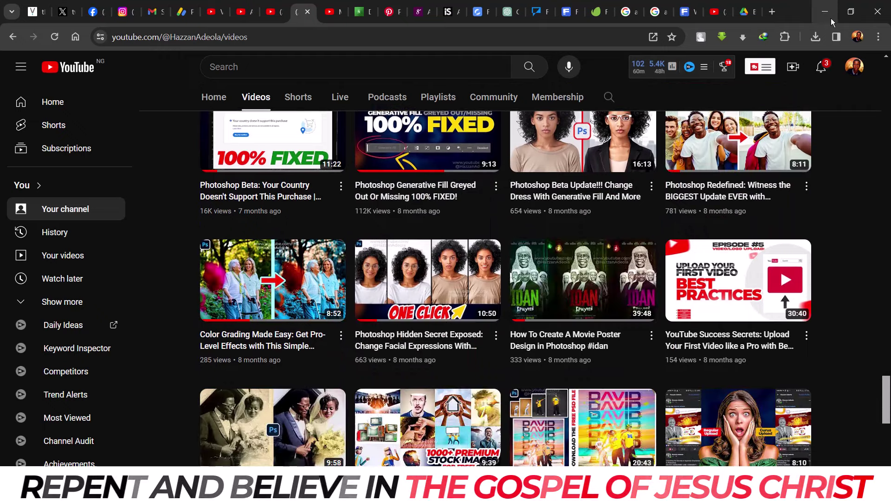
# Leave the browser for Photoshop and create a white 1600 × 1600 px, 100 ppi document.
pyautogui.click(831, 18)
pyautogui.rightClick(477, 232)
pyautogui.click(511, 267)
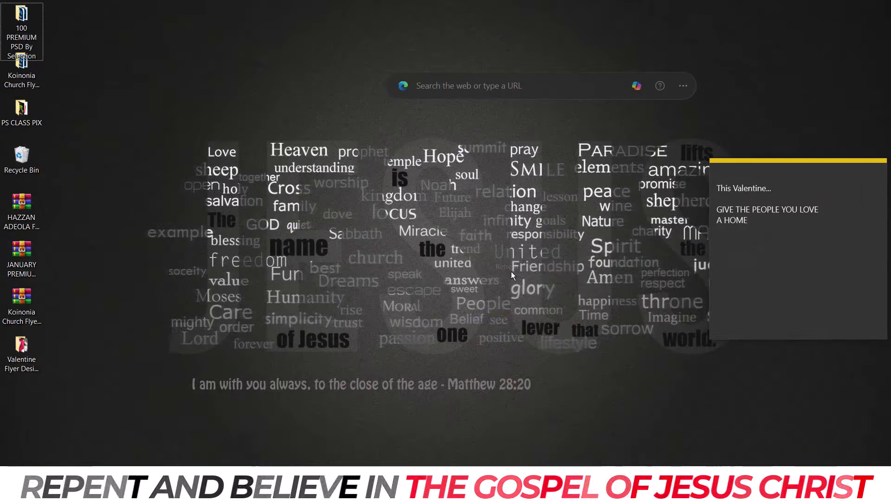
pyautogui.click(295, 440)
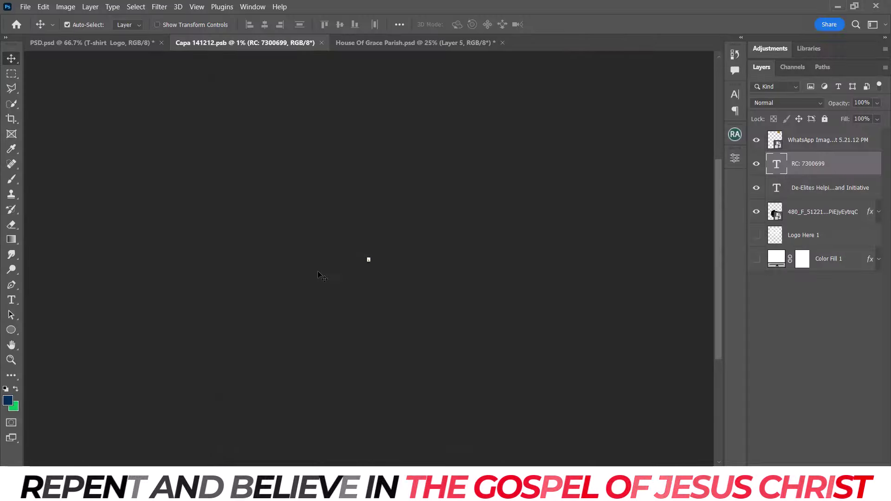
pyautogui.click(25, 7)
pyautogui.click(49, 21)
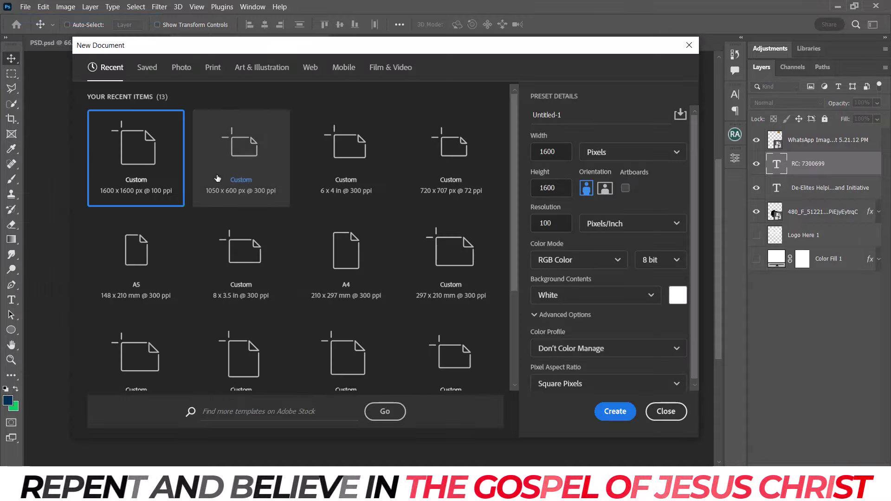
pyautogui.click(615, 411)
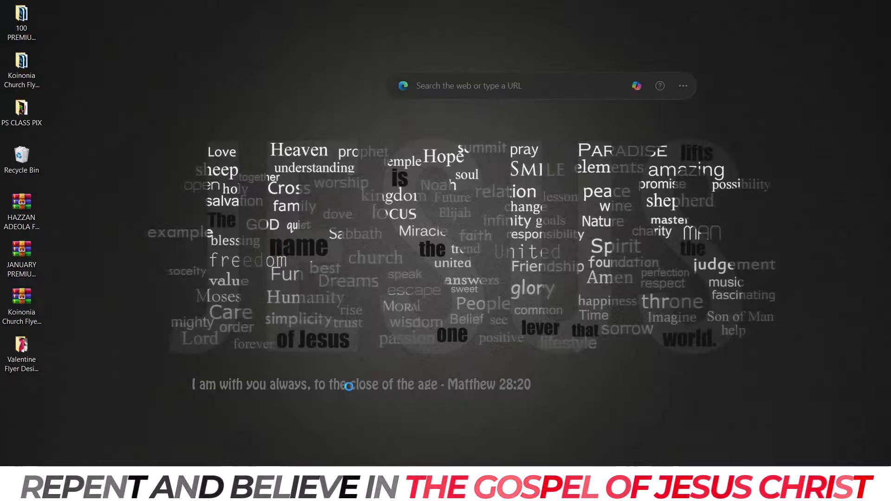
# Drag the GetPaidStock hearts photo from the Valentine Flyer Design Material Used folder onto the canvas.
pyautogui.doubleClick(28, 347)
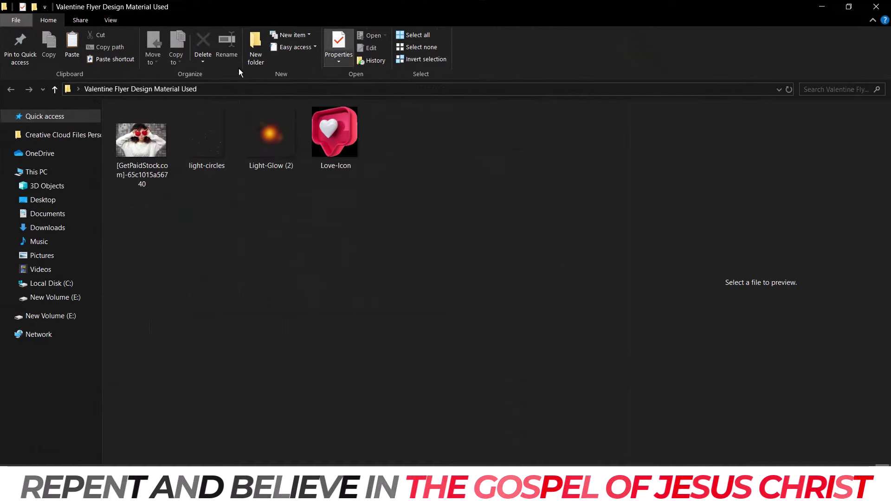
pyautogui.moveTo(137, 146); pyautogui.dragTo(302, 327)
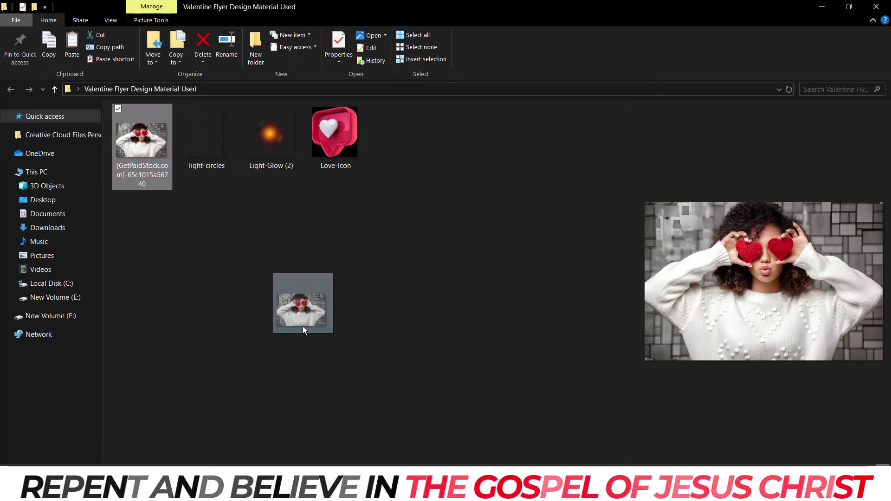
pyautogui.moveTo(303, 326); pyautogui.dragTo(362, 263)
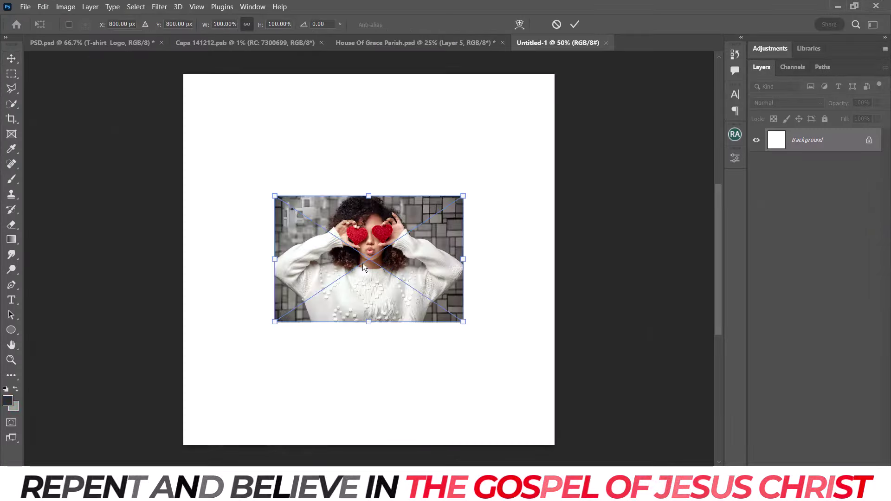
# Enlarge the placed photo to the canvas width, commit it, and select the woman as subject.
pyautogui.moveTo(466, 195); pyautogui.dragTo(583, 171)
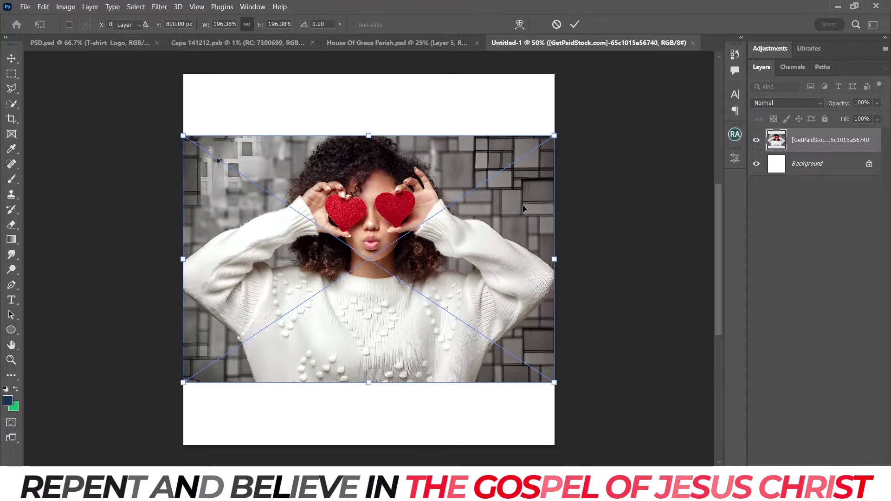
pyautogui.press('Return')
pyautogui.click(138, 6)
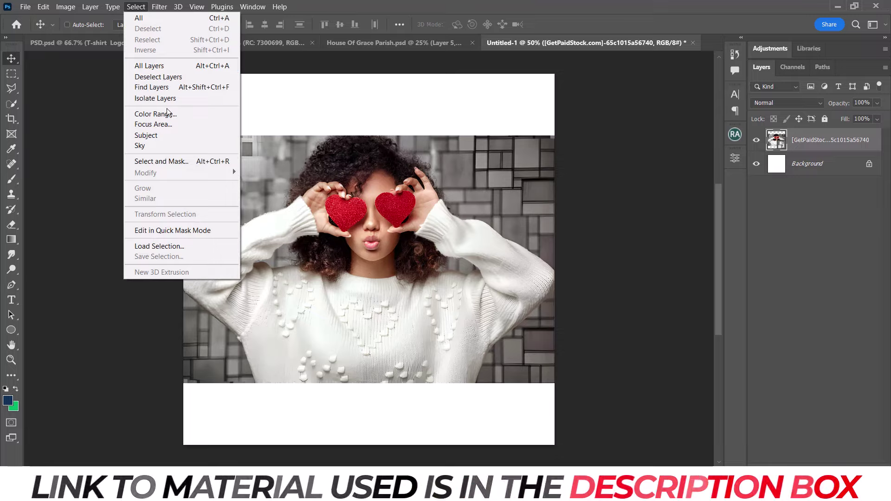
pyautogui.click(172, 136)
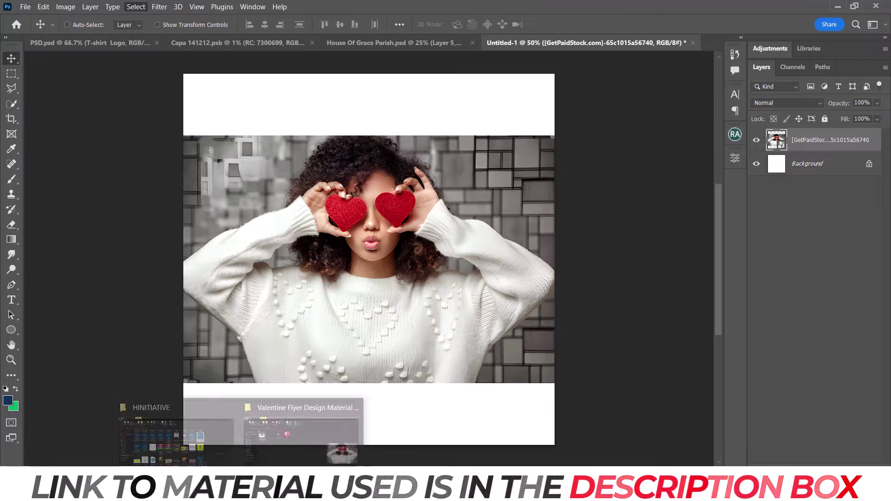
# Switch briefly to File Explorer, then hide it and return to Photoshop.
pyautogui.click(260, 432)
pyautogui.click(223, 143)
pyautogui.click(821, 7)
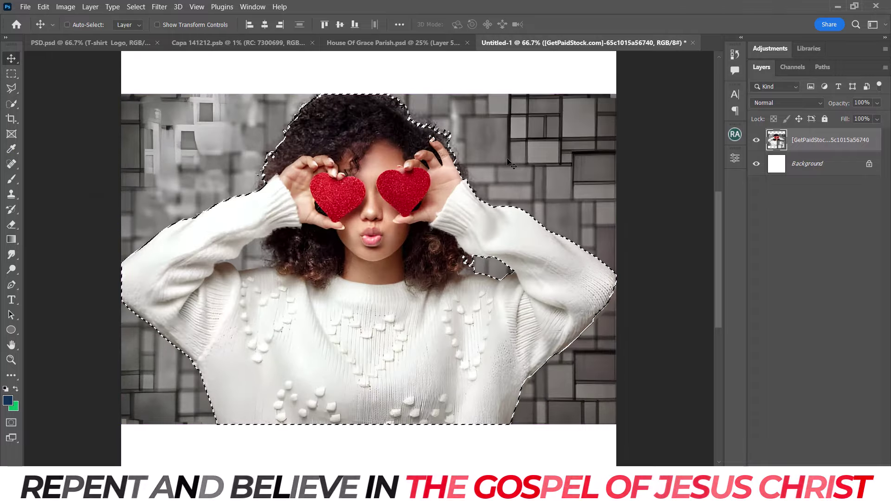
# Fix the selection at her left arm, hair and right sleeve, then confirm it with Smooth 20.
pyautogui.click(11, 103)
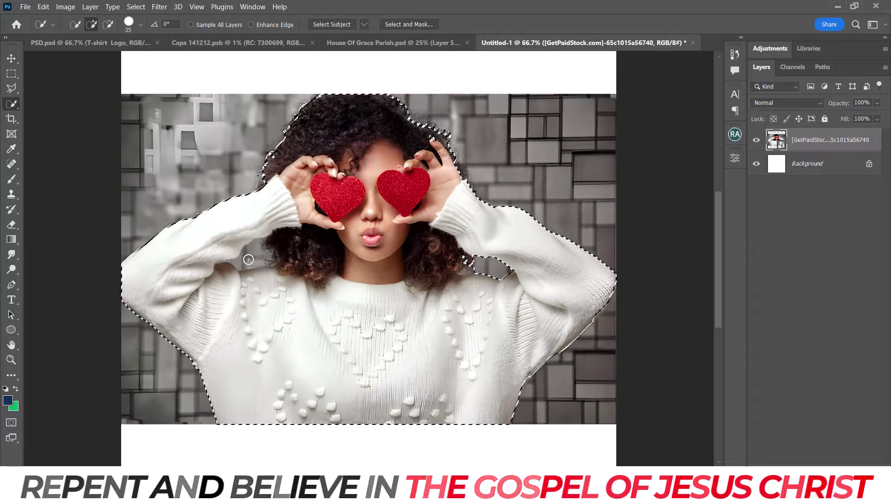
pyautogui.moveTo(248, 259); pyautogui.dragTo(272, 255)
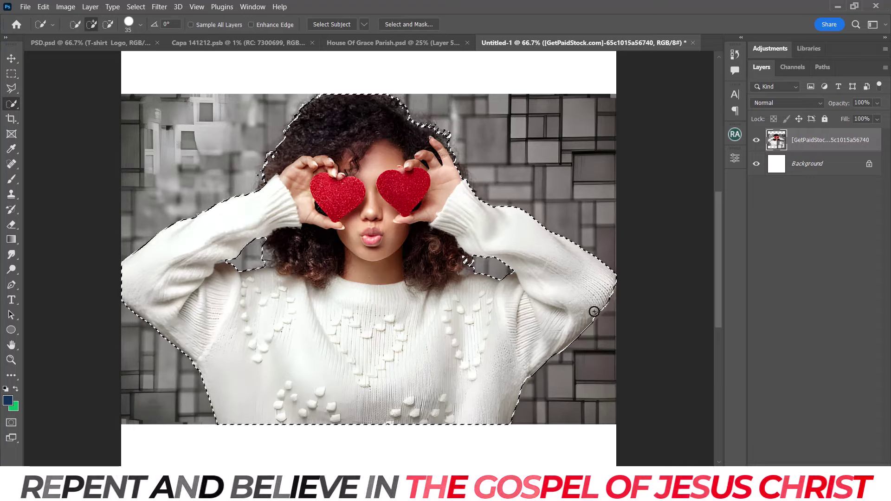
pyautogui.moveTo(594, 312)
pyautogui.mouseDown()
pyautogui.moveTo(602, 304)
pyautogui.moveTo(592, 334)
pyautogui.mouseUp()
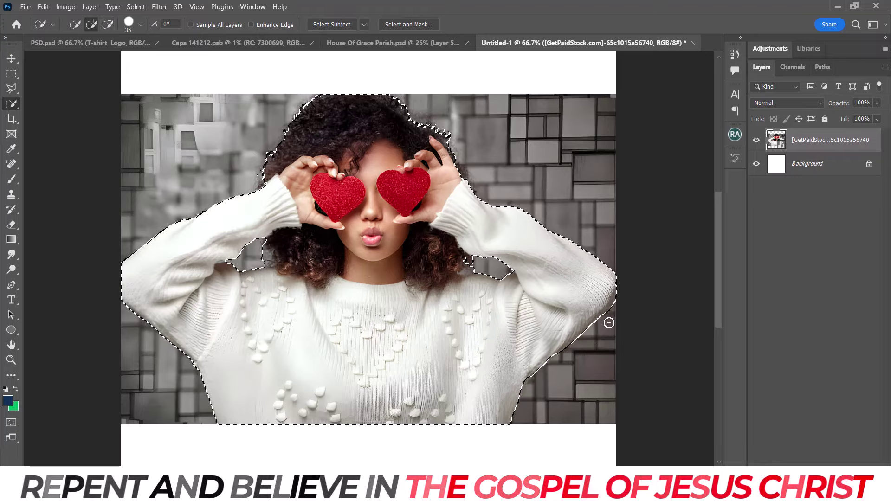
pyautogui.hotkey('ctrl', '-')
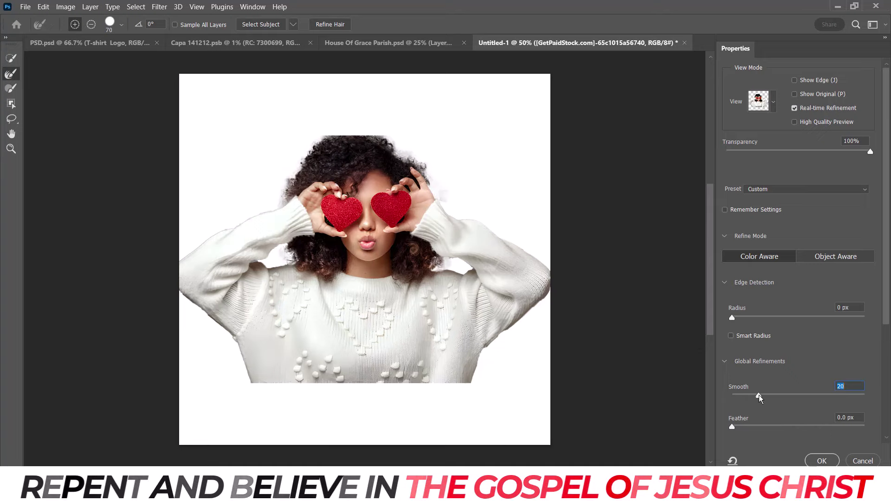
pyautogui.scroll(-5, 798, 279)
pyautogui.scroll(-1, 798, 278)
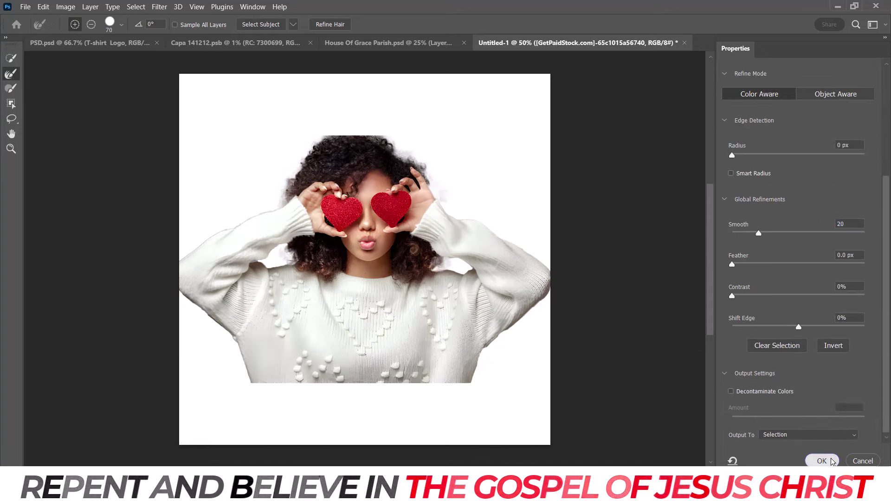
pyautogui.click(824, 461)
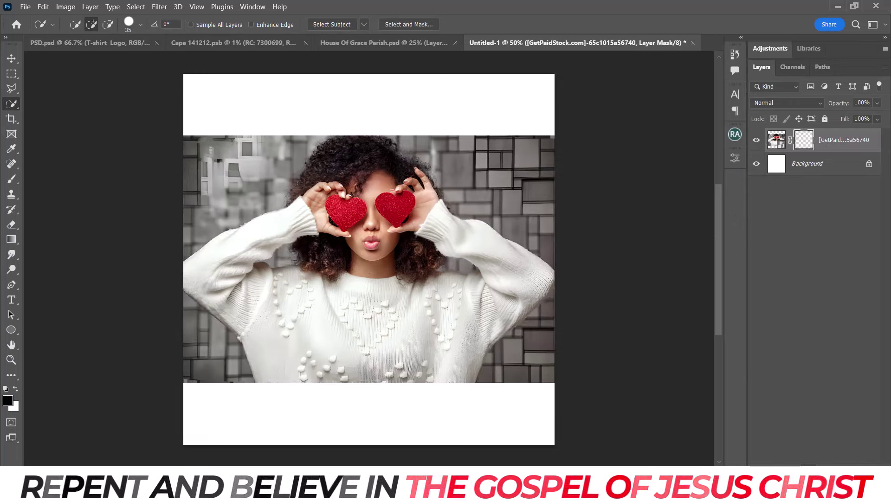
# Mask the photo layer to the woman's selection and convert it to a Smart Object.
pyautogui.press('v')
pyautogui.click(408, 261)
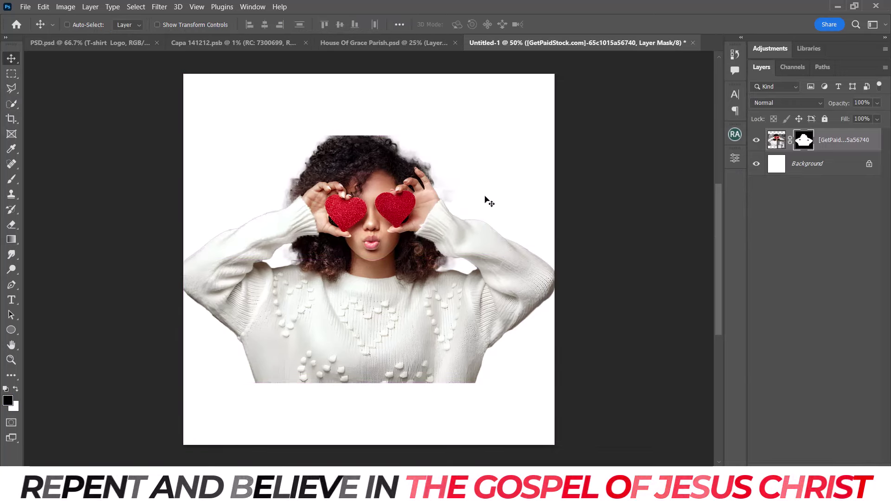
pyautogui.rightClick(829, 139)
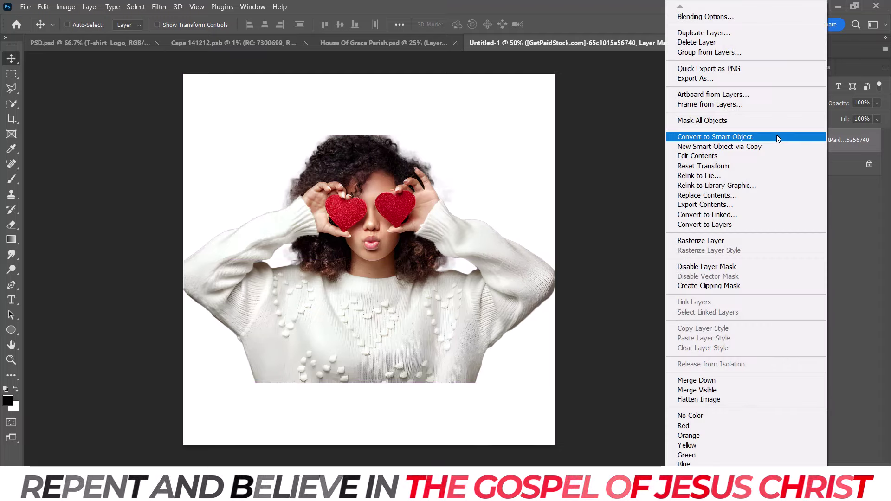
pyautogui.click(777, 136)
pyautogui.rightClick(836, 145)
pyautogui.click(766, 241)
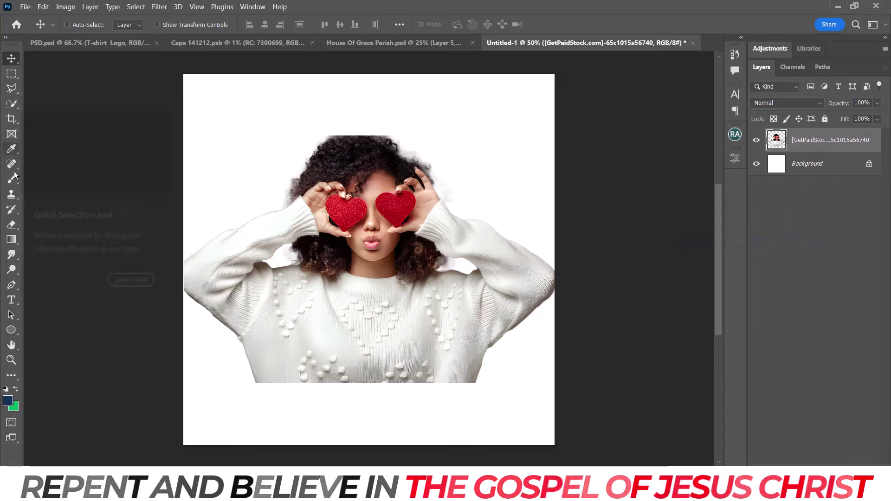
# Lasso the hair area and clone dark hair into the white gap atop her head.
pyautogui.click(9, 91)
pyautogui.rightClick(9, 90)
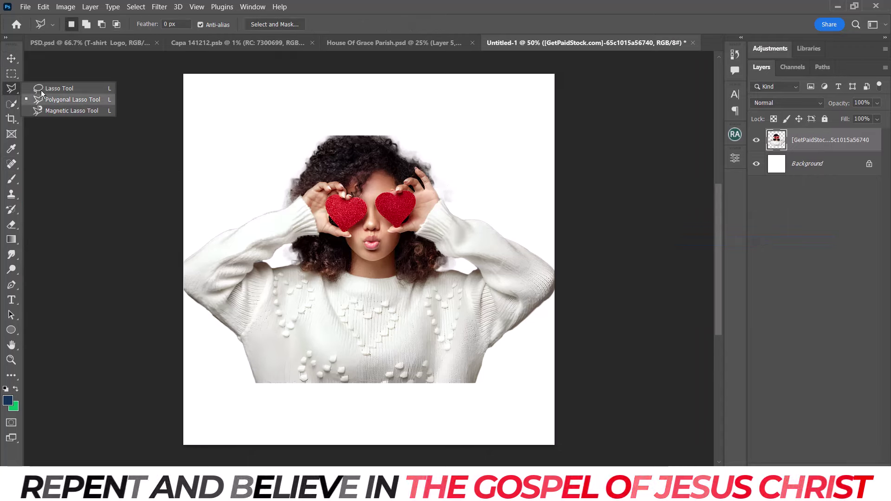
pyautogui.click(46, 87)
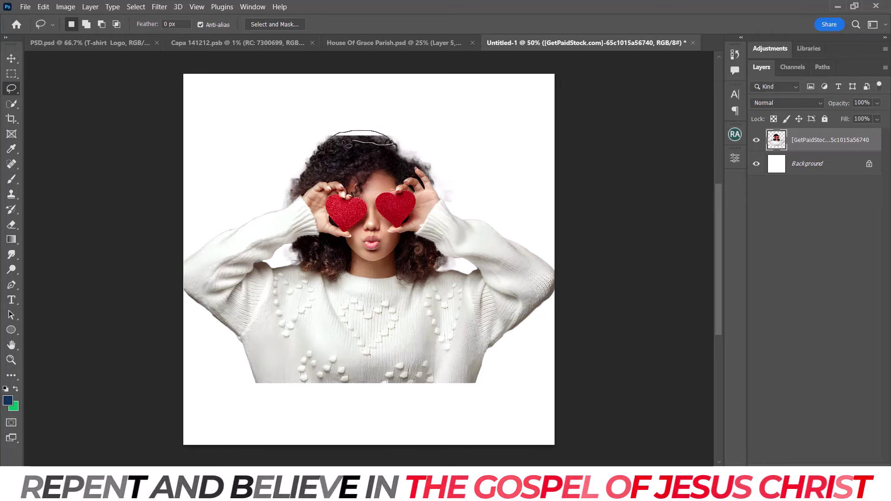
pyautogui.press('s')
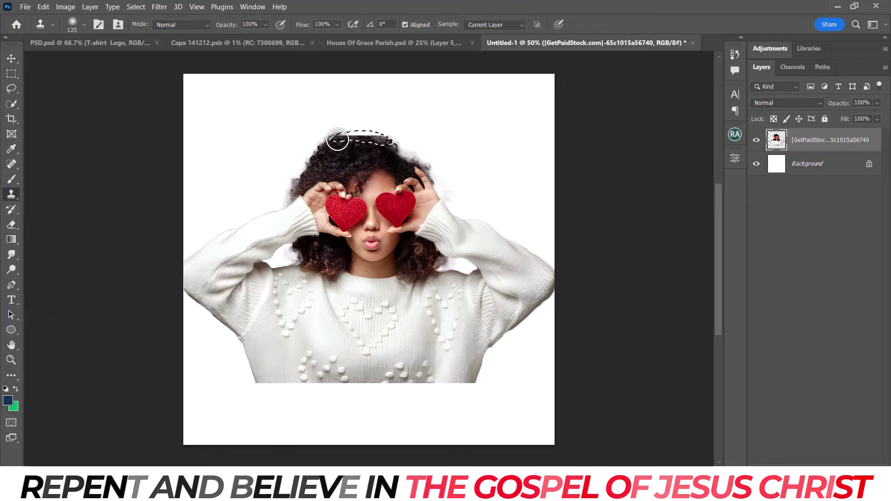
pyautogui.moveTo(348, 138); pyautogui.dragTo(383, 142)
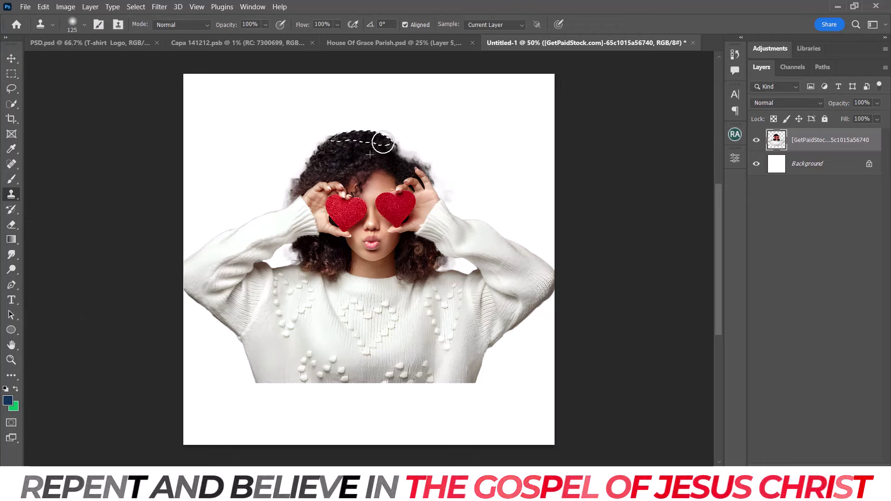
pyautogui.click(341, 141)
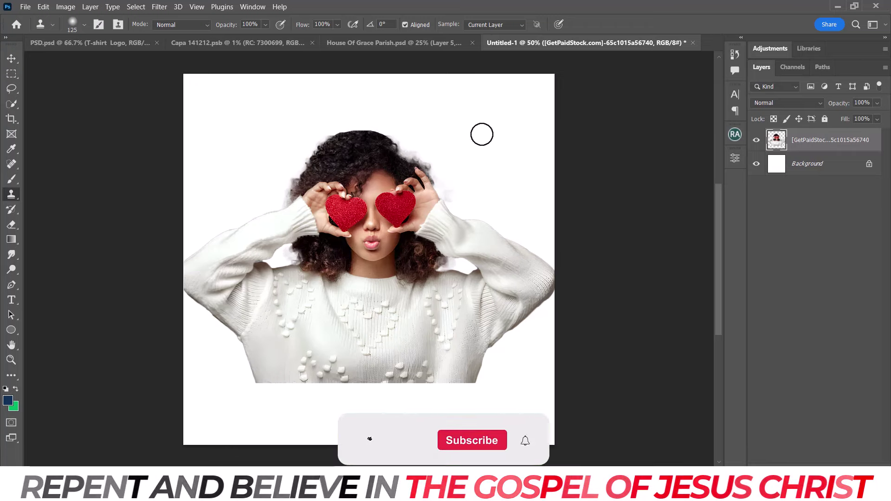
pyautogui.hotkey('ctrl', '-')
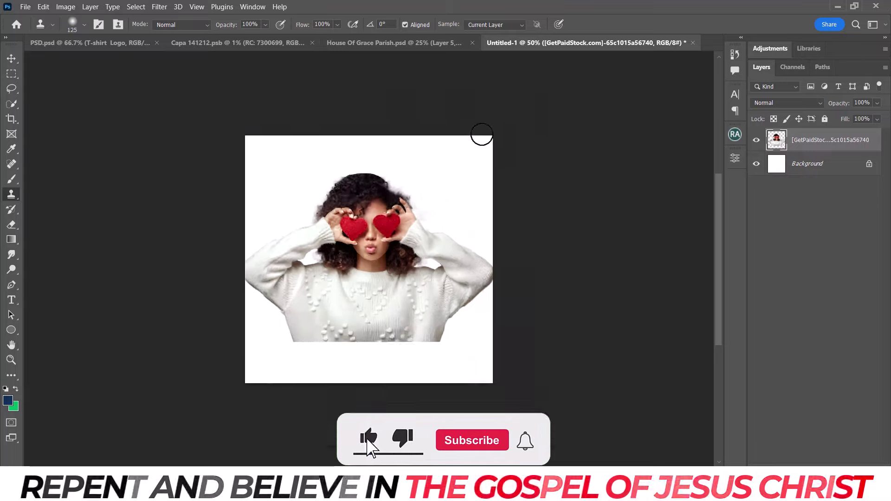
# Convert the photo layer into a smart object and zoom back to 50%.
pyautogui.press('v')
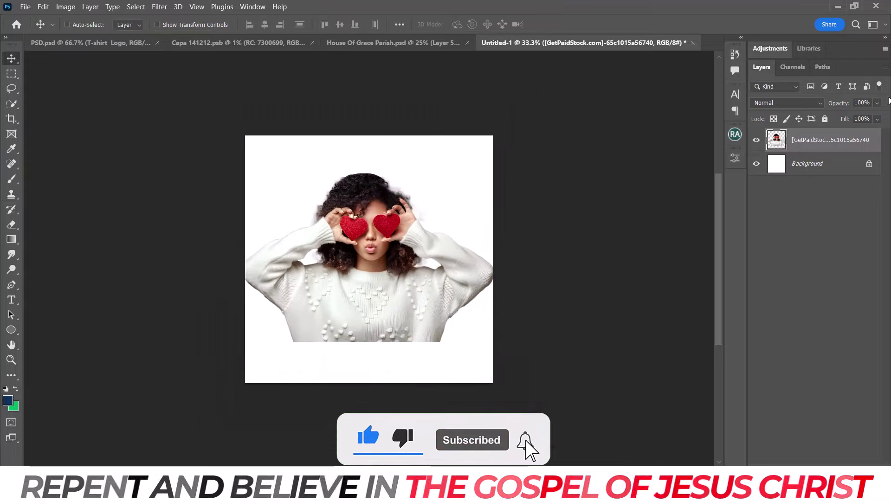
pyautogui.rightClick(846, 141)
pyautogui.click(731, 167)
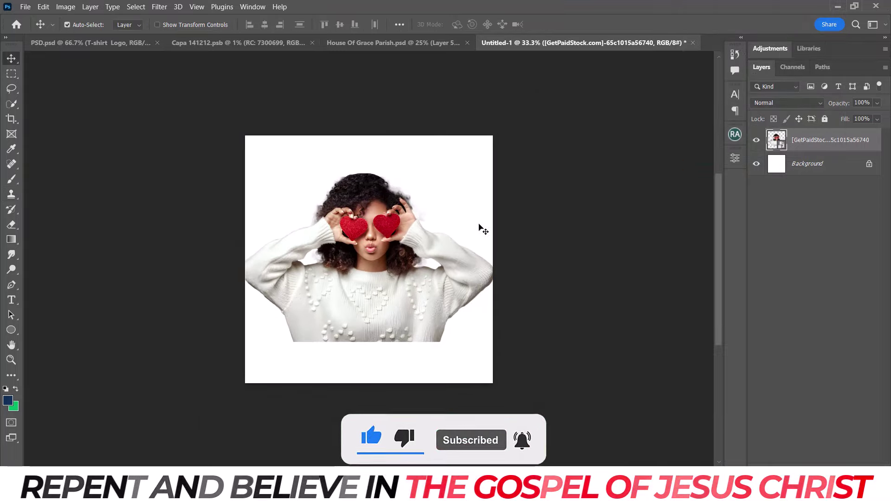
pyautogui.hotkey('ctrl', '+')
# Apply Topaz Detail 2 with the Bold Detail preset and Protect Highlight at 0.39.
pyautogui.click(163, 8)
pyautogui.moveTo(176, 278)
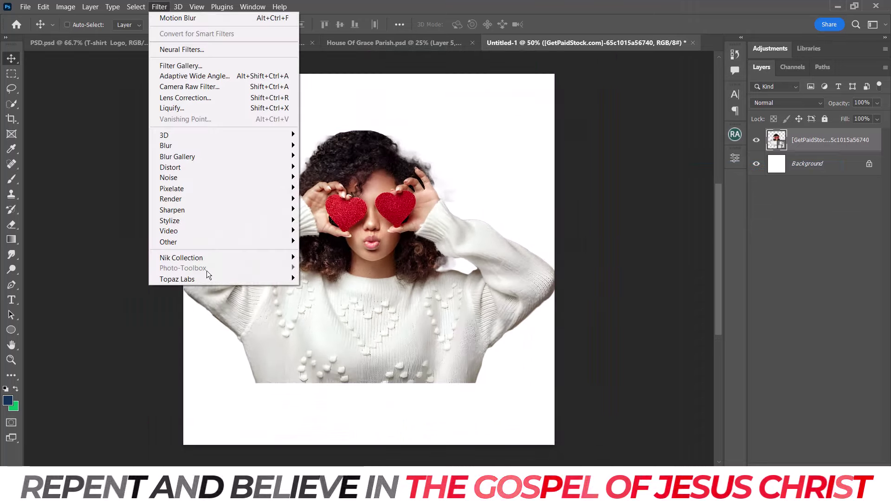
pyautogui.click(343, 317)
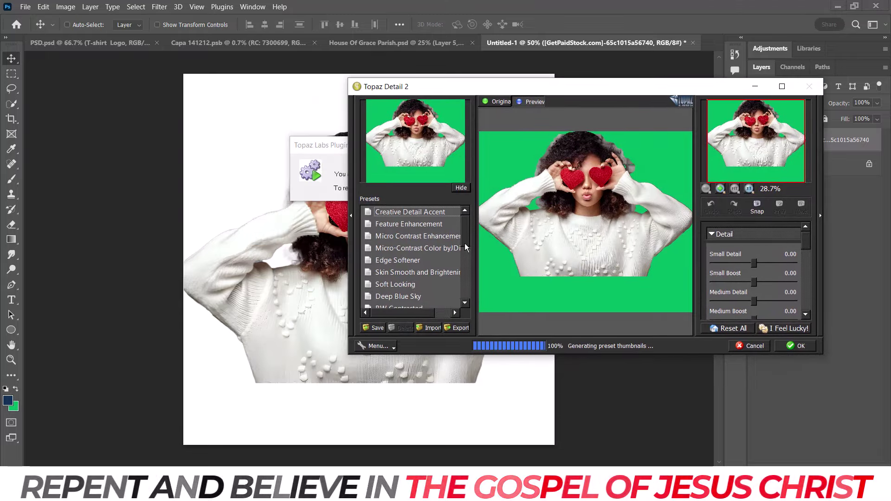
pyautogui.scroll(-2, 466, 248)
pyautogui.click(408, 259)
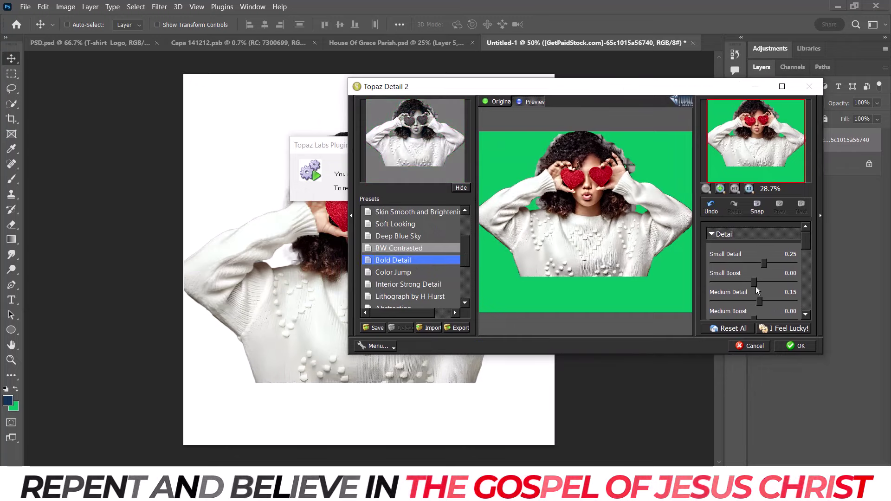
pyautogui.moveTo(805, 241); pyautogui.dragTo(809, 281)
pyautogui.moveTo(712, 291)
pyautogui.mouseDown()
pyautogui.moveTo(735, 292)
pyautogui.moveTo(665, 285)
pyautogui.mouseUp()
pyautogui.moveTo(713, 311); pyautogui.dragTo(746, 310)
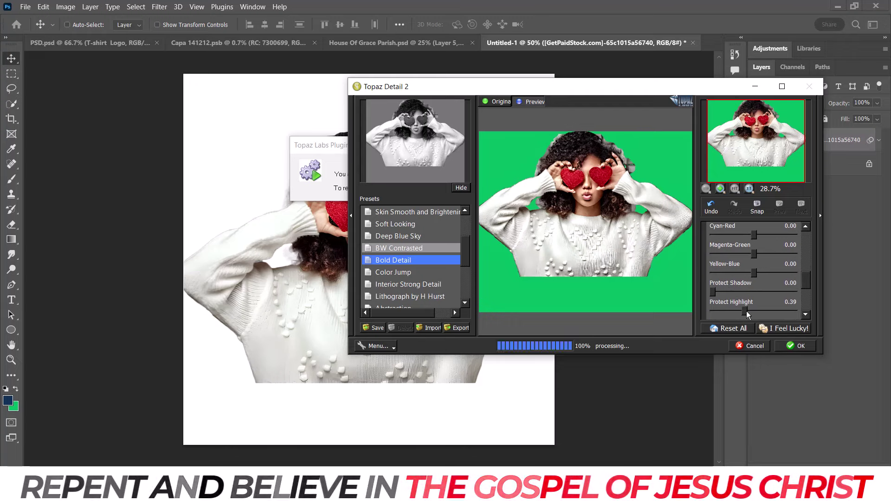
pyautogui.moveTo(808, 281)
pyautogui.mouseDown()
pyautogui.moveTo(811, 306)
pyautogui.moveTo(806, 252)
pyautogui.mouseUp()
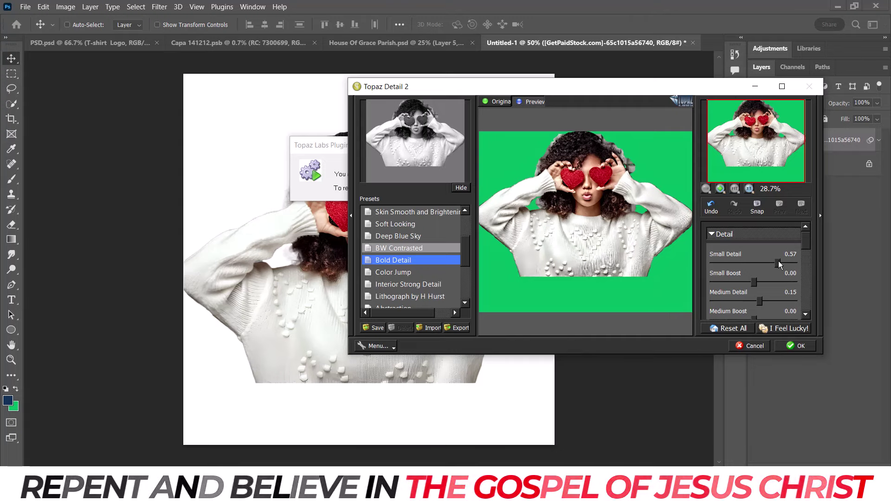
pyautogui.click(797, 346)
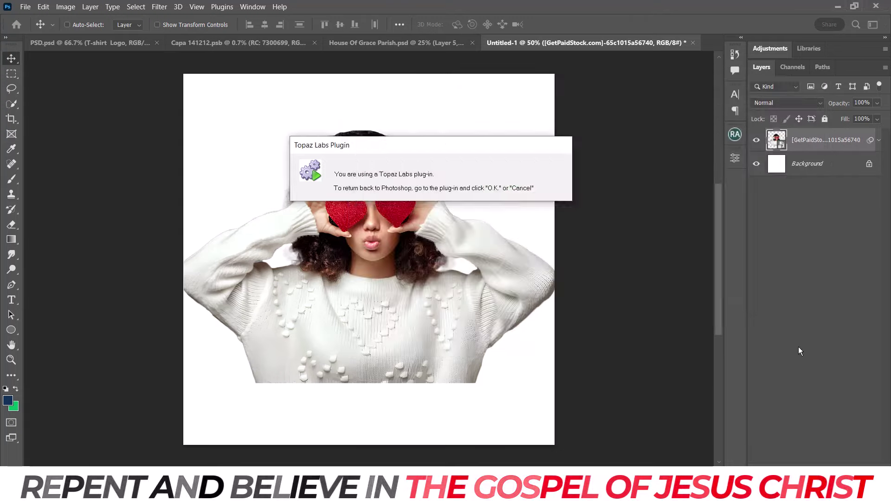
pyautogui.click(159, 6)
# Launch Topaz DeNoise 5, choose the JPEG - strong preset, and preview the top of her head.
pyautogui.click(344, 315)
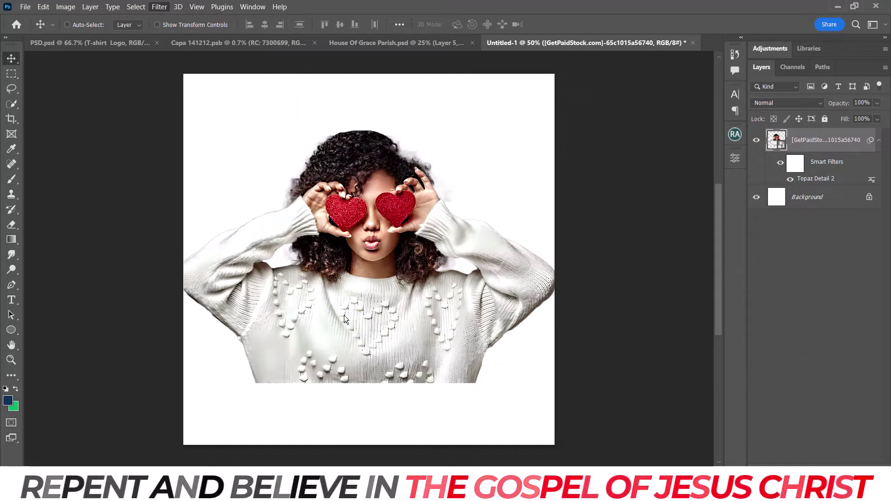
pyautogui.click(287, 254)
pyautogui.click(273, 231)
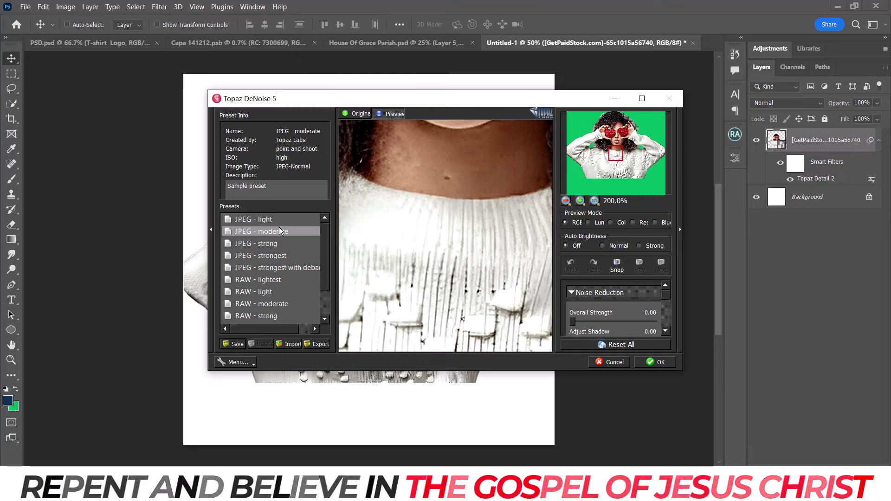
pyautogui.click(274, 243)
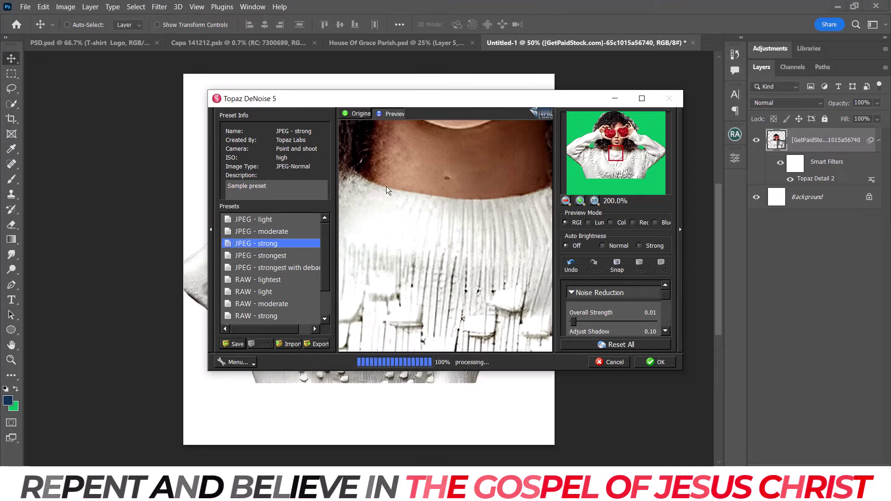
pyautogui.moveTo(572, 322); pyautogui.dragTo(623, 322)
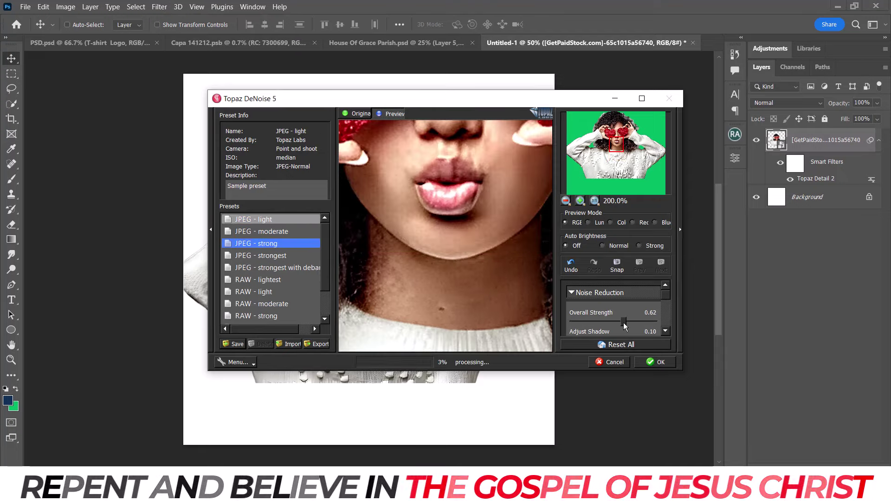
pyautogui.scroll(-1, 493, 232)
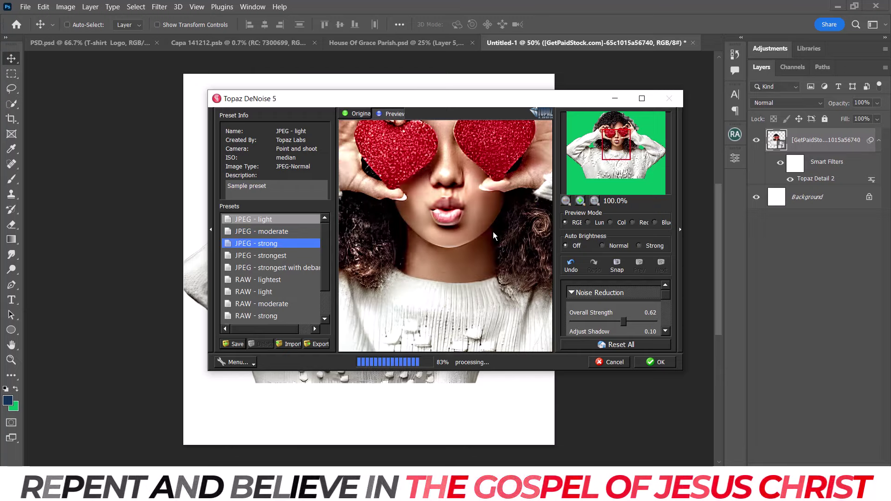
pyautogui.moveTo(485, 208); pyautogui.dragTo(487, 293)
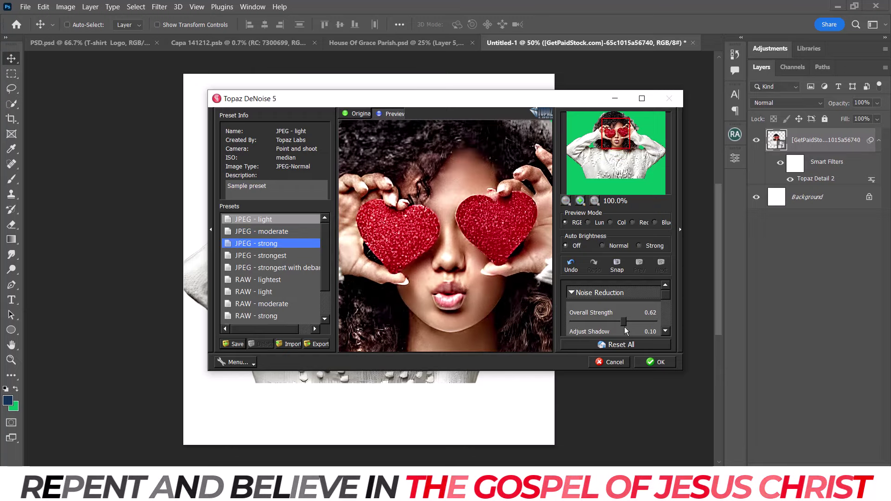
# Set DeNoise Overall Strength to 0.40, Blue adjustment to -1.00 and Red to 0.00.
pyautogui.moveTo(622, 319); pyautogui.dragTo(604, 318)
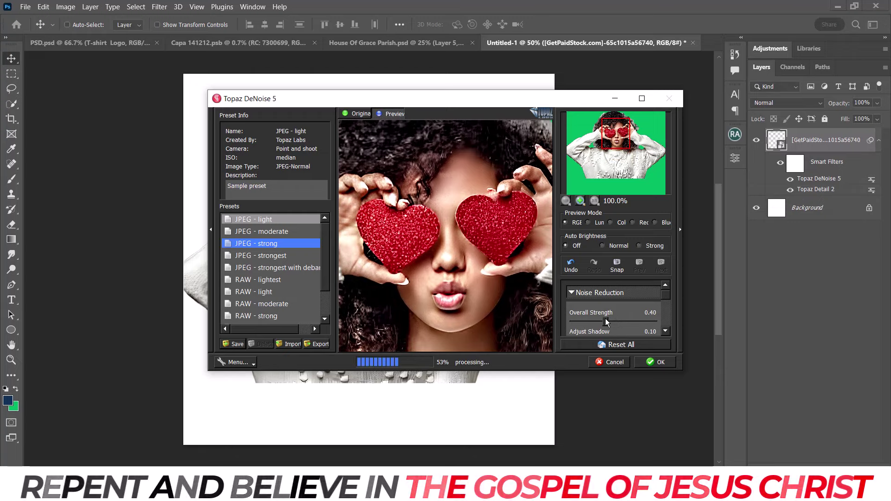
pyautogui.moveTo(664, 294); pyautogui.dragTo(665, 319)
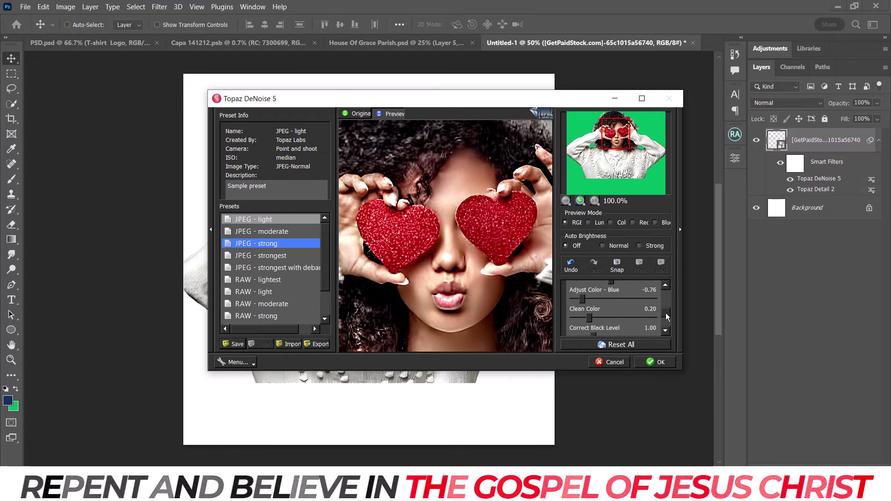
pyautogui.moveTo(583, 290); pyautogui.dragTo(561, 288)
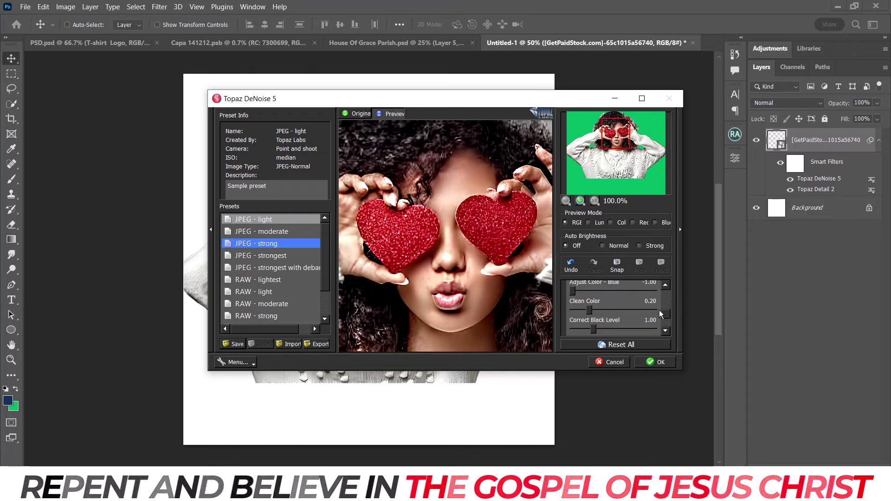
pyautogui.moveTo(660, 313); pyautogui.dragTo(667, 307)
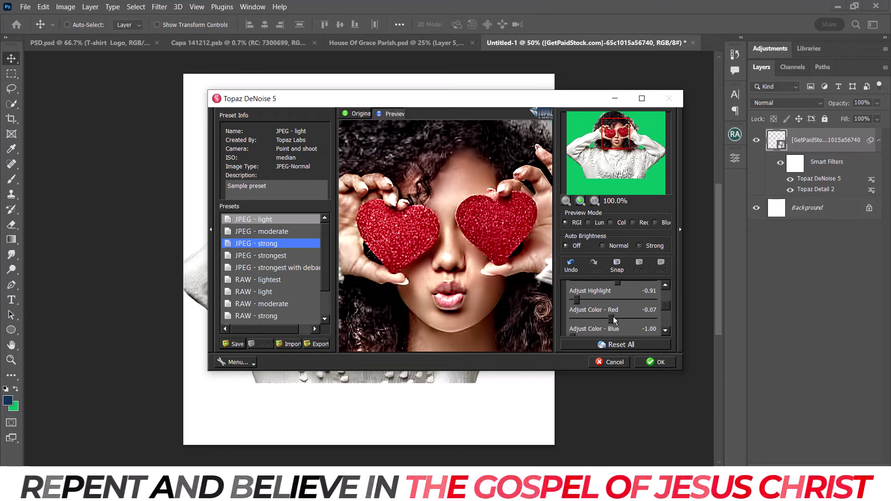
pyautogui.moveTo(611, 318); pyautogui.dragTo(616, 318)
# Apply the DeNoise filter, zoom to 33.3%, and launch Nik Collection's Viveza 2.
pyautogui.click(648, 363)
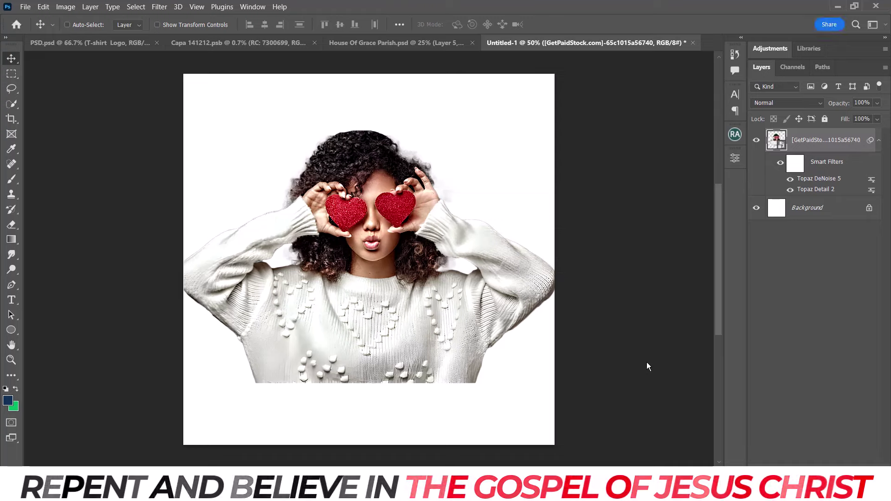
pyautogui.hotkey('ctrl', '-')
pyautogui.hotkey('ctrl', '-')
pyautogui.hotkey('ctrl', '+')
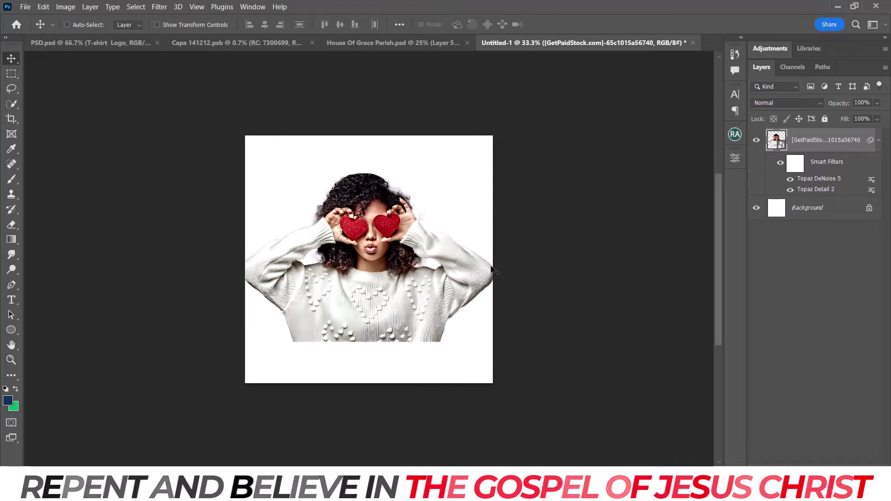
pyautogui.click(159, 6)
pyautogui.click(341, 332)
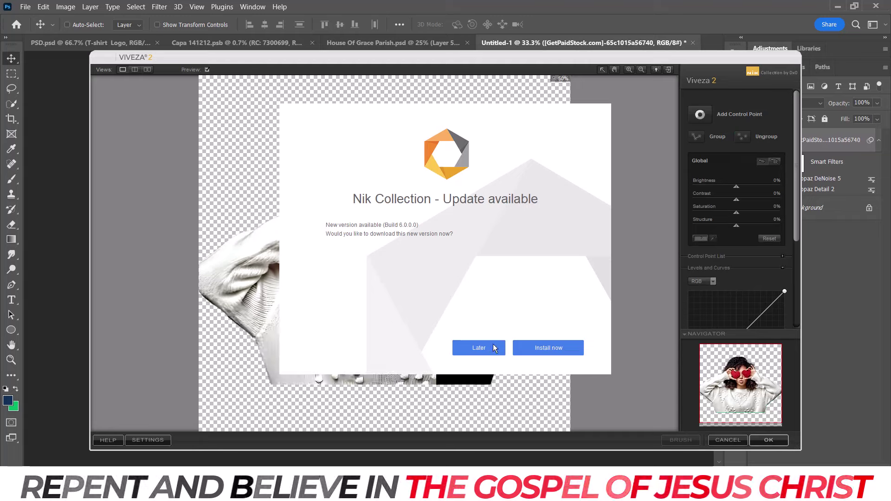
# Postpone the update prompt, then apply Viveza 2 with Structure 40% and Brightness 10%.
pyautogui.click(478, 346)
pyautogui.moveTo(738, 225); pyautogui.dragTo(754, 224)
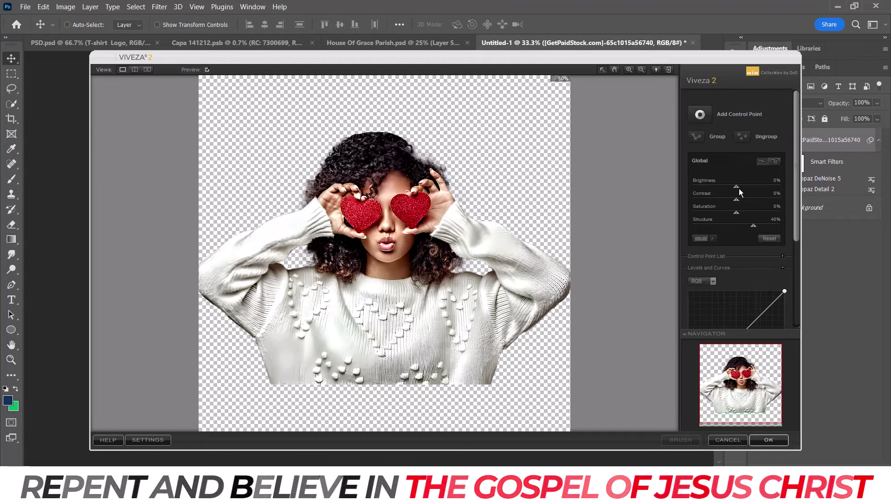
pyautogui.moveTo(736, 187); pyautogui.dragTo(741, 187)
pyautogui.click(776, 436)
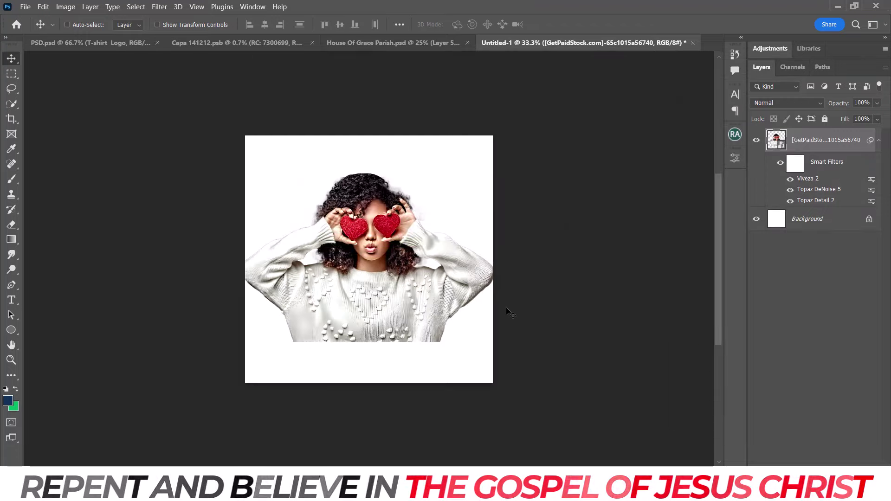
# Convert the filtered layer to a smart object and place the 12779 sofa image.
pyautogui.rightClick(828, 140)
pyautogui.click(740, 136)
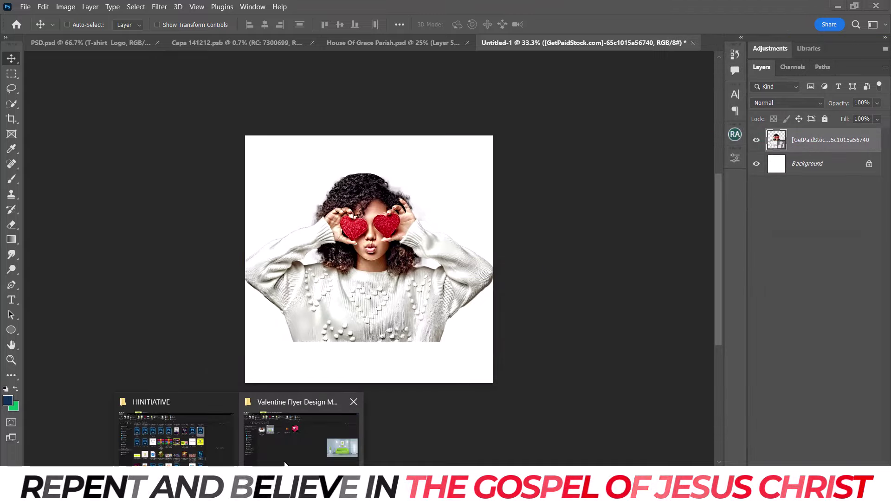
pyautogui.click(297, 432)
pyautogui.moveTo(218, 141)
pyautogui.mouseDown()
pyautogui.moveTo(304, 464)
pyautogui.moveTo(397, 229)
pyautogui.mouseUp()
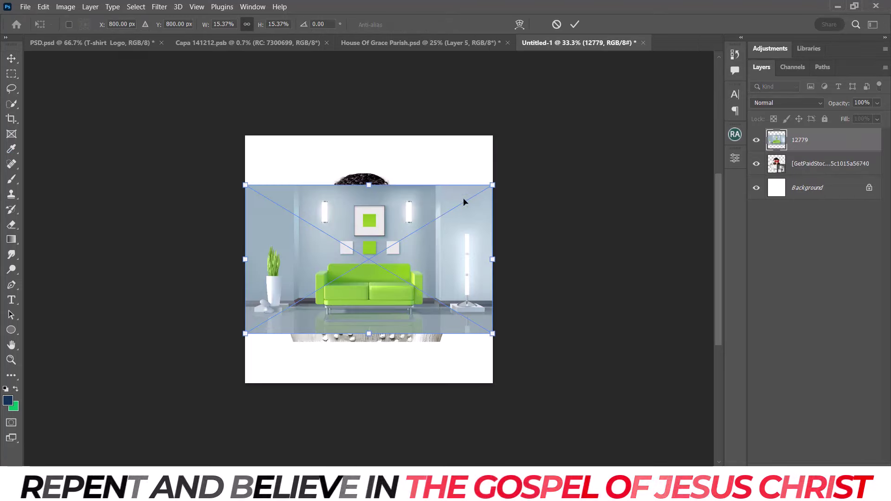
# Enlarge and raise the room photo, commit it, and stack it below the woman's layer.
pyautogui.moveTo(492, 185); pyautogui.dragTo(543, 155)
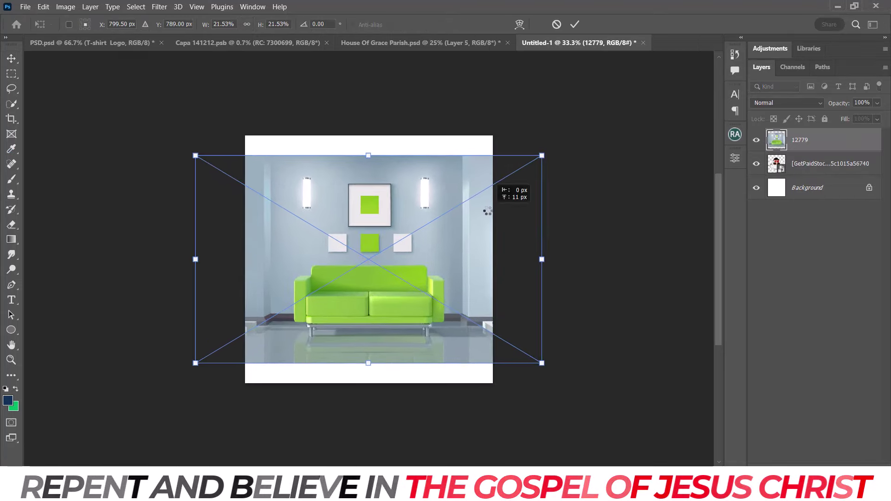
pyautogui.moveTo(487, 209); pyautogui.dragTo(487, 191)
pyautogui.press('Return')
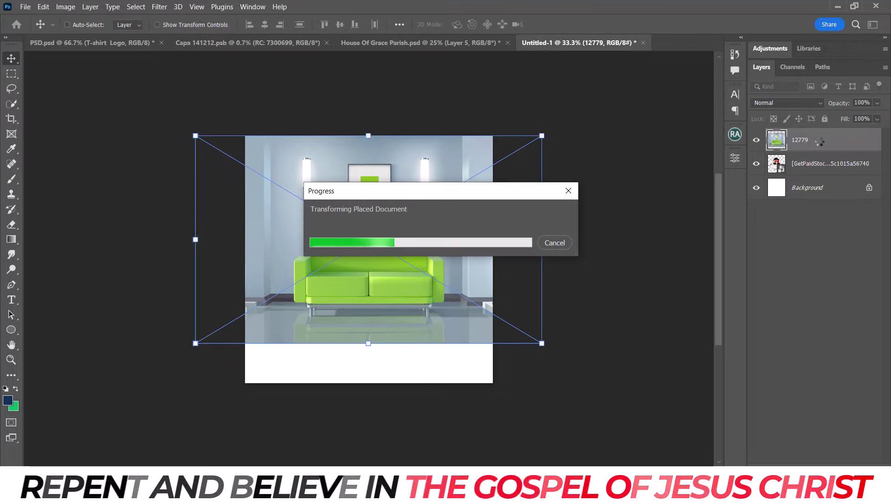
pyautogui.moveTo(807, 139); pyautogui.dragTo(821, 173)
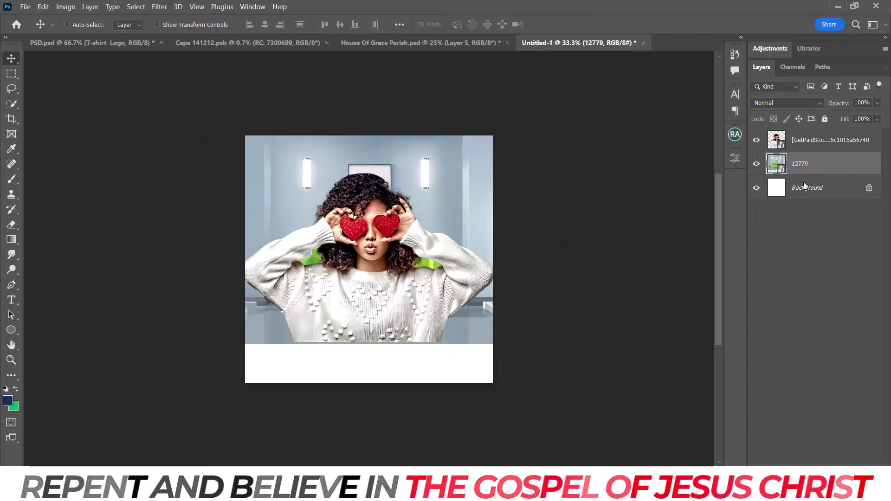
# Add a Brightness/Contrast adjustment clipped to layer 12779 with brightness raised to 46.
pyautogui.click(820, 451)
pyautogui.click(830, 300)
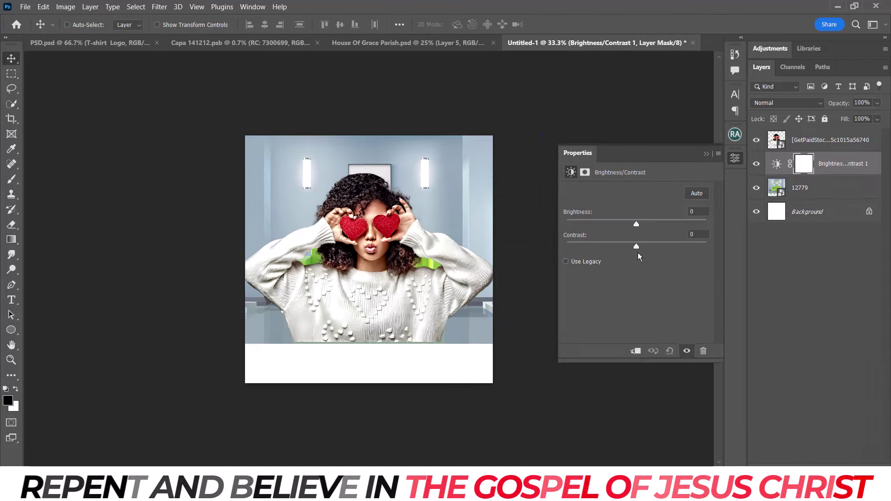
pyautogui.click(636, 353)
pyautogui.moveTo(636, 224); pyautogui.dragTo(673, 224)
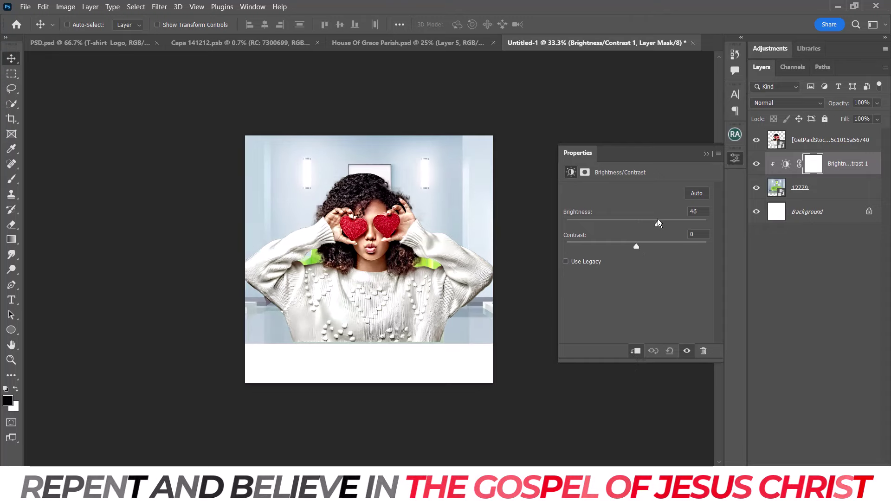
# Apply a 7.4 px Gaussian Blur to the room background layer.
pyautogui.click(735, 158)
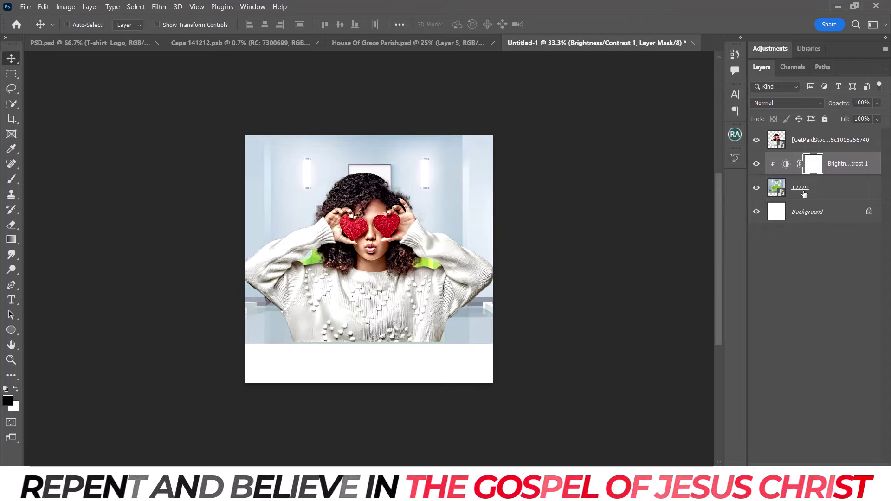
pyautogui.click(803, 190)
pyautogui.click(159, 6)
pyautogui.click(325, 188)
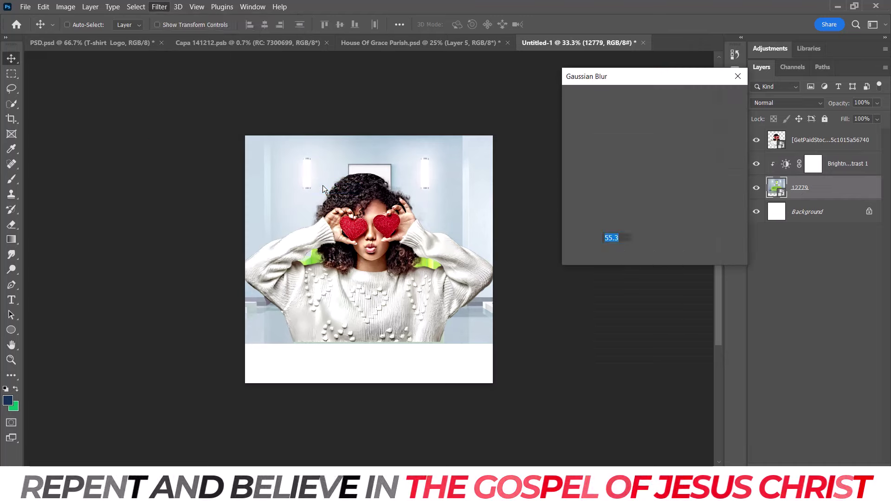
pyautogui.click(605, 256)
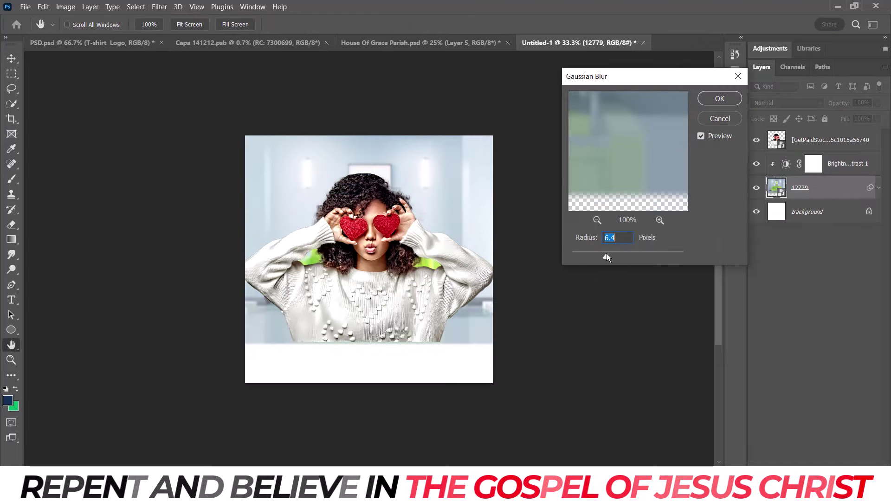
pyautogui.click(719, 99)
pyautogui.click(878, 188)
pyautogui.click(826, 140)
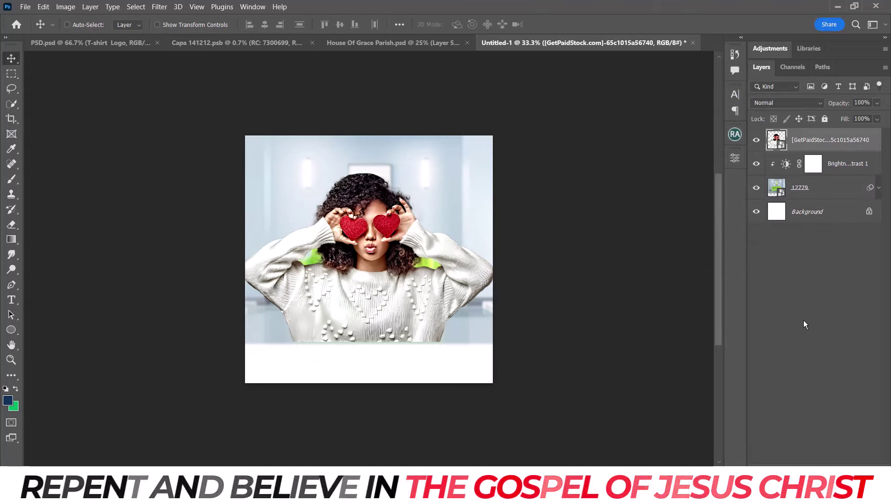
# Add a new empty layer and make white the foreground colour.
pyautogui.hotkey('ctrl', 'shift', 'alt', 'n')
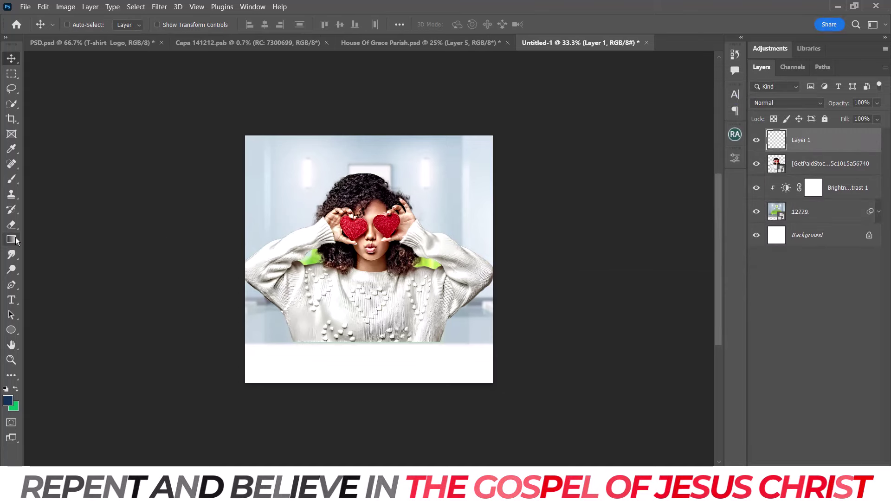
pyautogui.press('d')
pyautogui.press('x')
# Draw a white-to-transparent gradient fading upward from the bottom of the flyer.
pyautogui.click(15, 240)
pyautogui.click(89, 25)
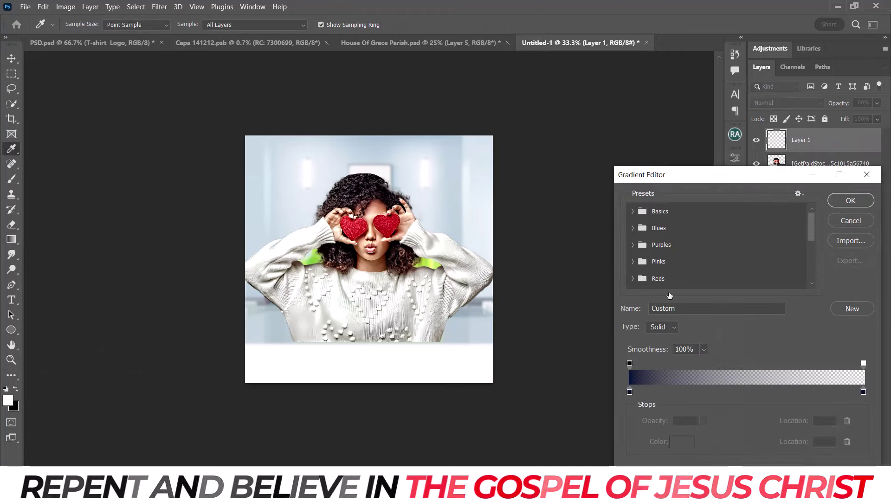
pyautogui.doubleClick(629, 392)
pyautogui.click(533, 171)
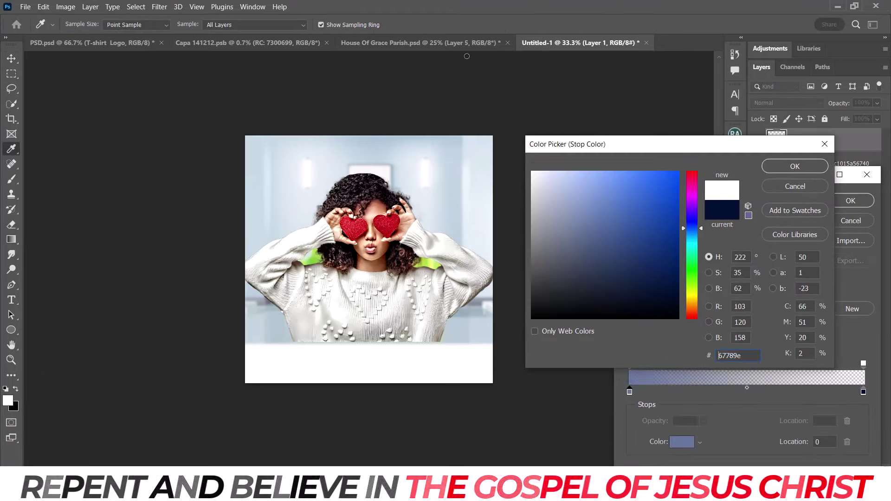
pyautogui.click(792, 164)
pyautogui.doubleClick(863, 392)
pyautogui.click(533, 171)
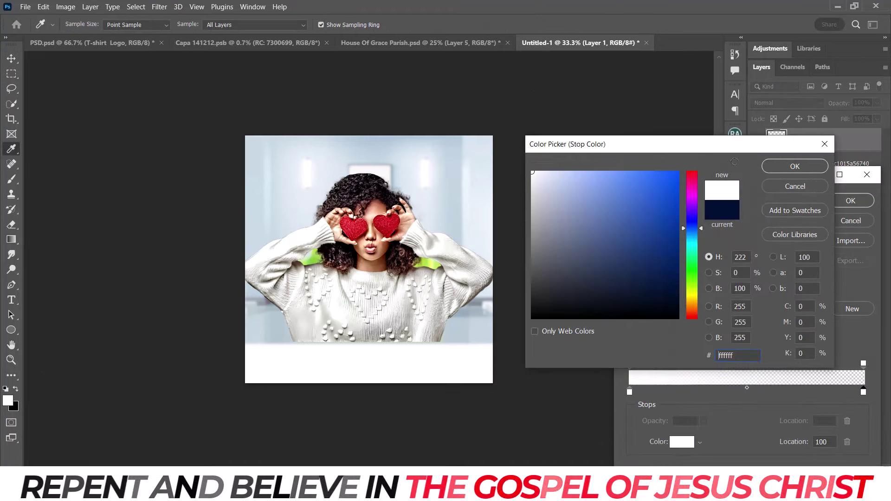
pyautogui.click(792, 163)
pyautogui.click(849, 200)
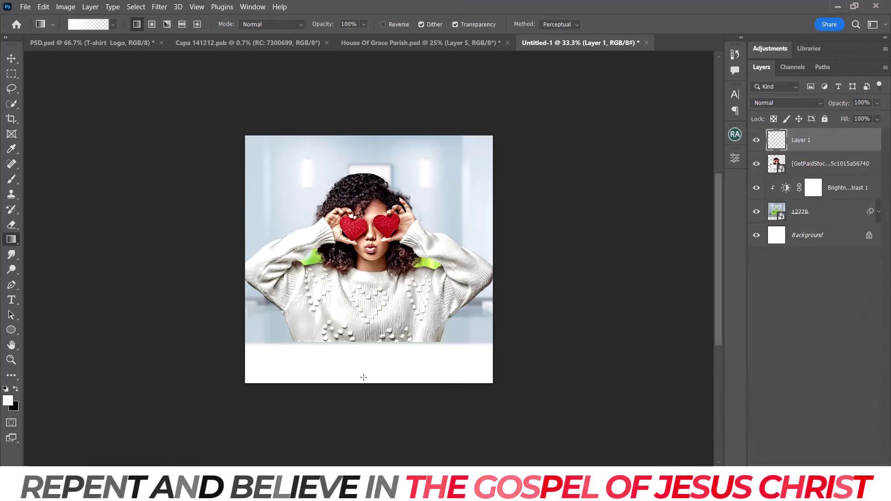
pyautogui.moveTo(357, 353); pyautogui.dragTo(356, 353)
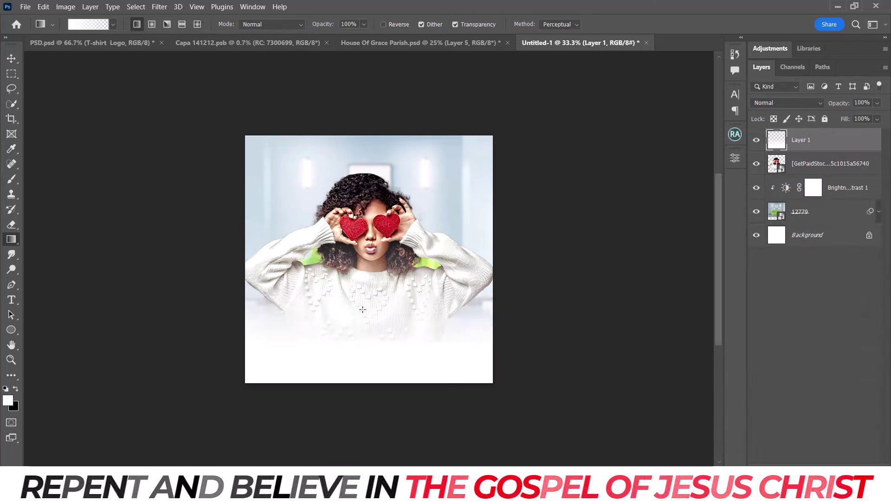
pyautogui.moveTo(357, 283); pyautogui.dragTo(371, 120)
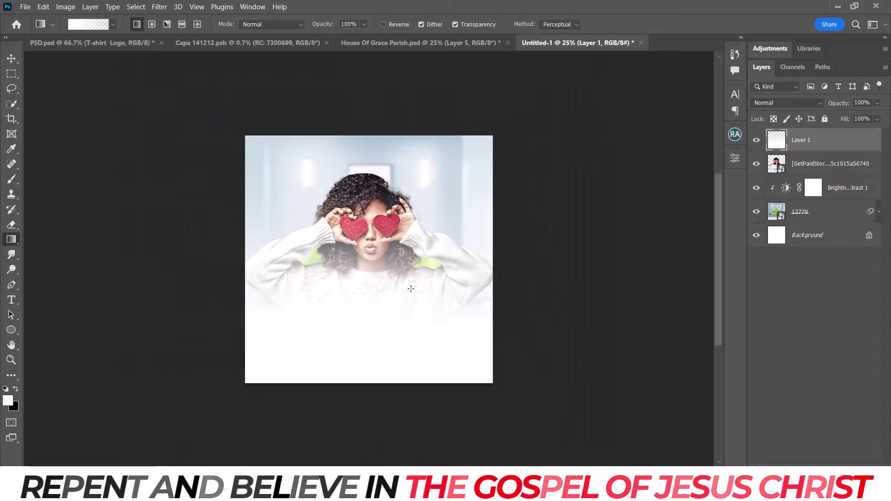
# Drag the GetPaidStock photo of the woman about 40 px lower on the canvas.
pyautogui.press('v')
pyautogui.click(805, 162)
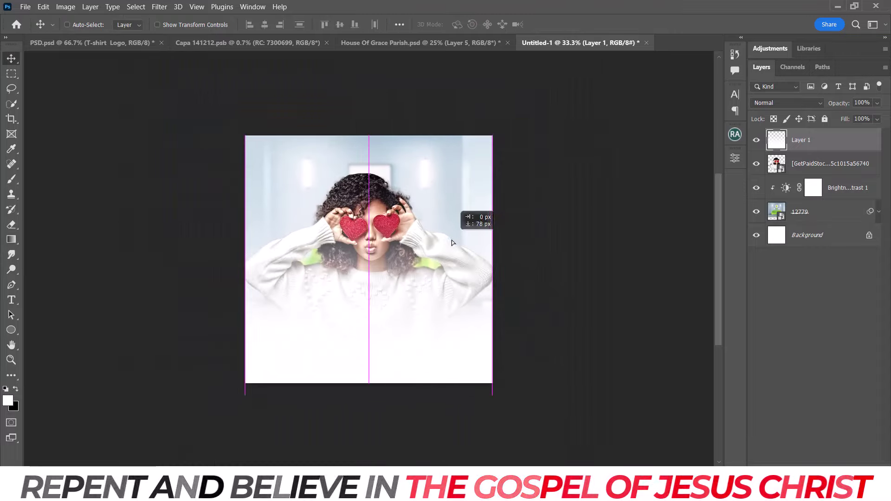
pyautogui.moveTo(434, 254); pyautogui.dragTo(434, 273)
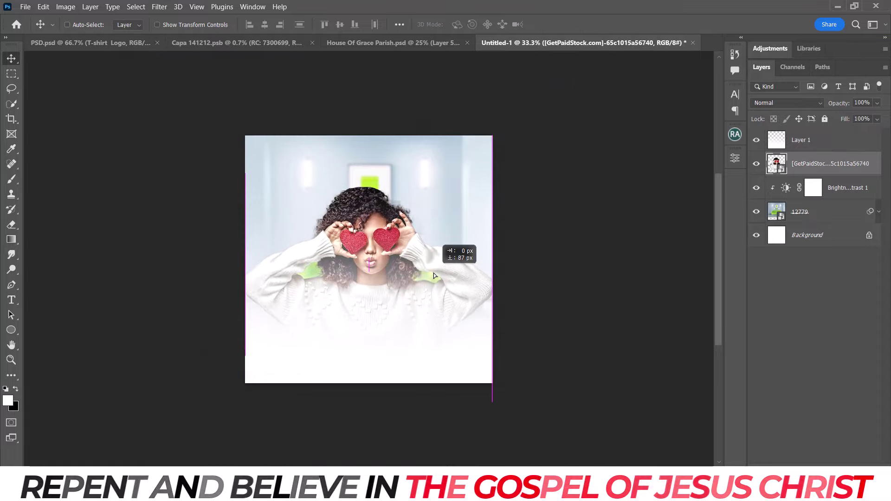
pyautogui.hotkey('ctrl', '-')
pyautogui.hotkey('ctrl', '-')
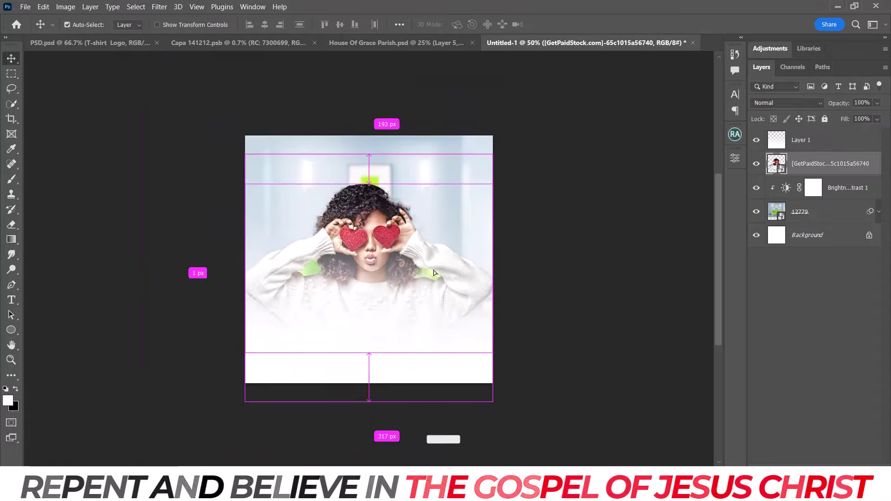
pyautogui.hotkey('ctrl', '+')
pyautogui.hotkey('ctrl', '+')
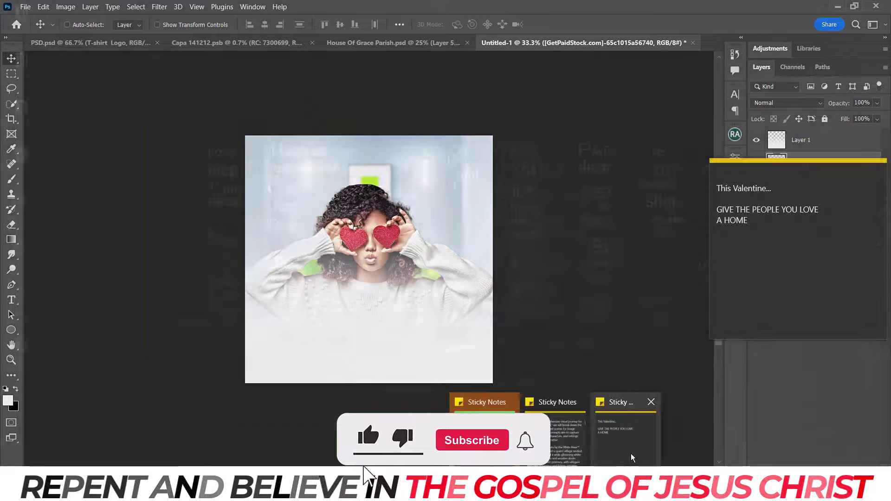
pyautogui.click(487, 406)
pyautogui.click(345, 216)
pyautogui.hotkey('ctrl', '+')
pyautogui.hotkey('ctrl', '+')
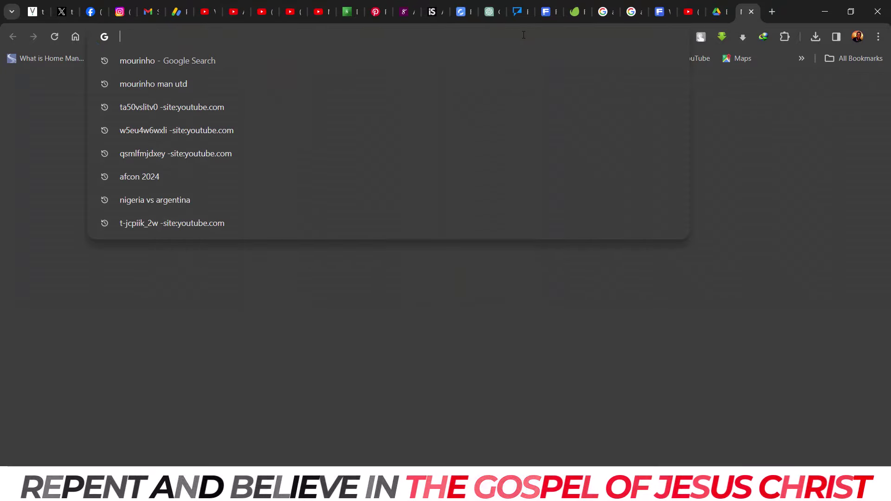
# Search Google Images for 'house icon' and browse the results.
pyautogui.write('house icon')
pyautogui.press('Return')
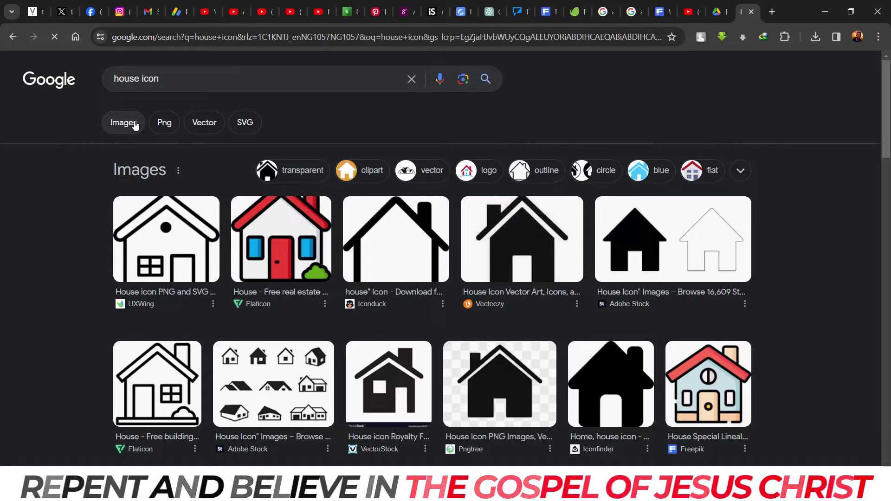
pyautogui.click(135, 125)
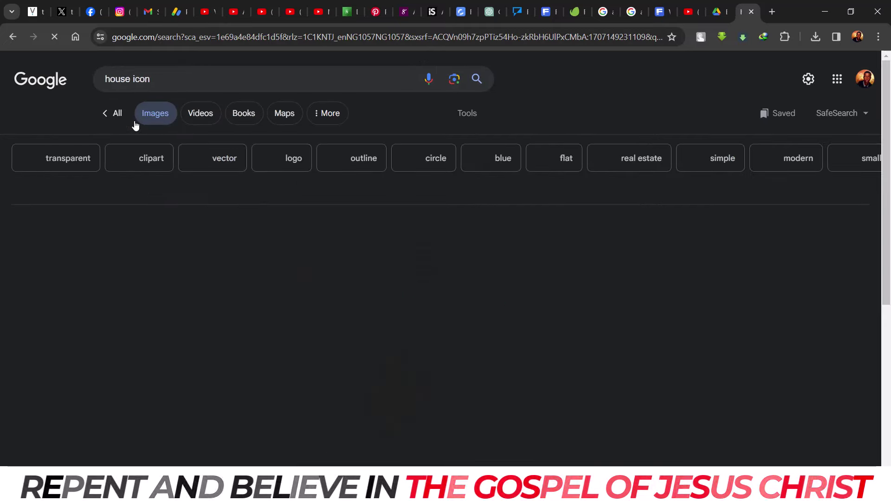
pyautogui.scroll(-6, 748, 213)
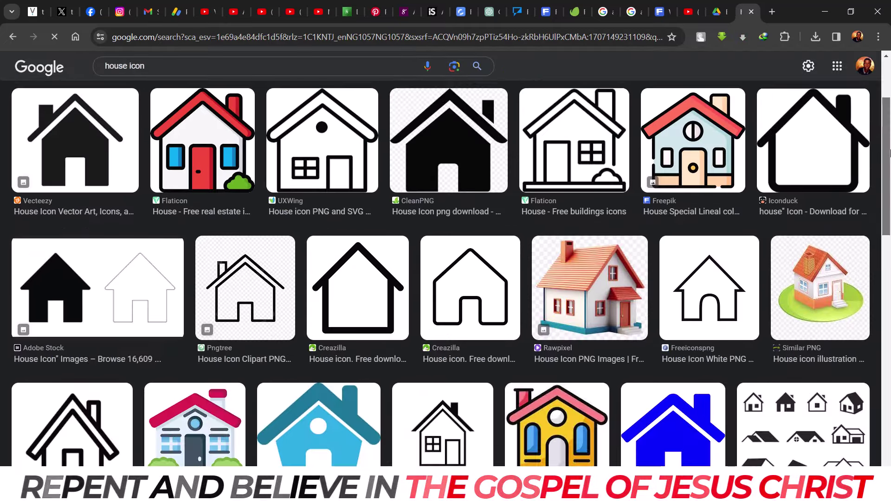
pyautogui.scroll(-3, 881, 174)
pyautogui.scroll(-4, 880, 174)
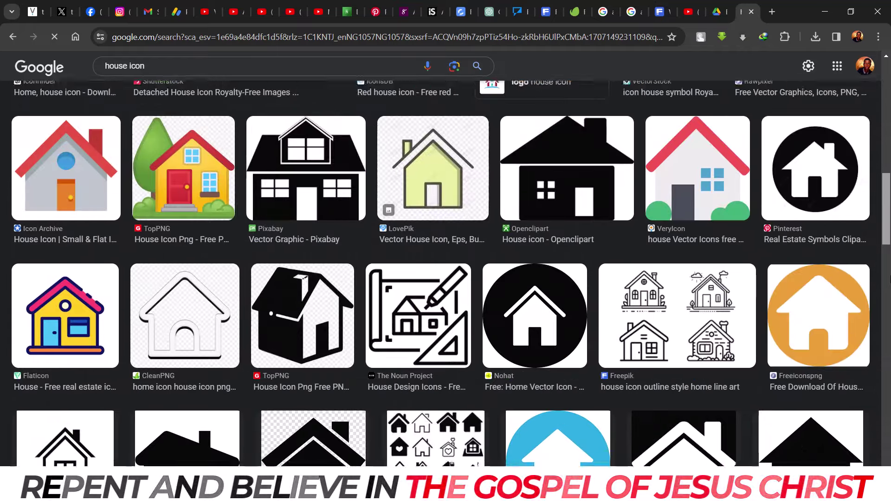
pyautogui.scroll(15, 881, 174)
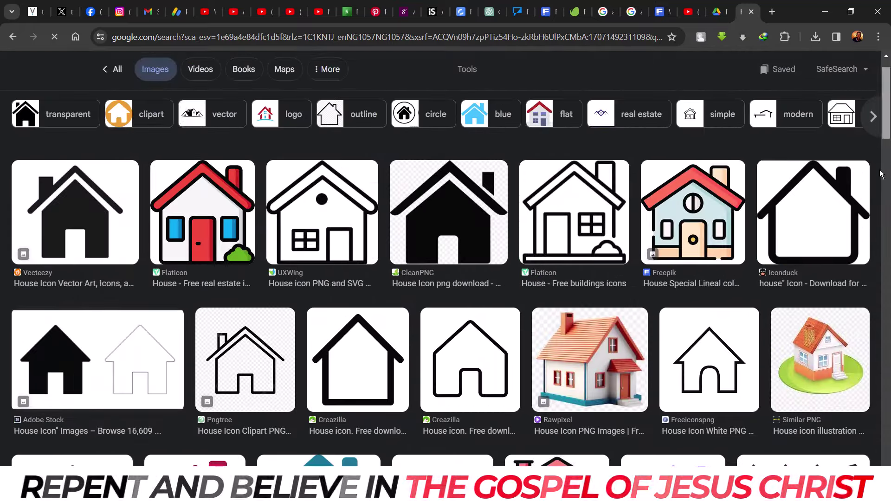
# Copy the black Vecteezy house icon and select the top layer in Photoshop.
pyautogui.click(116, 229)
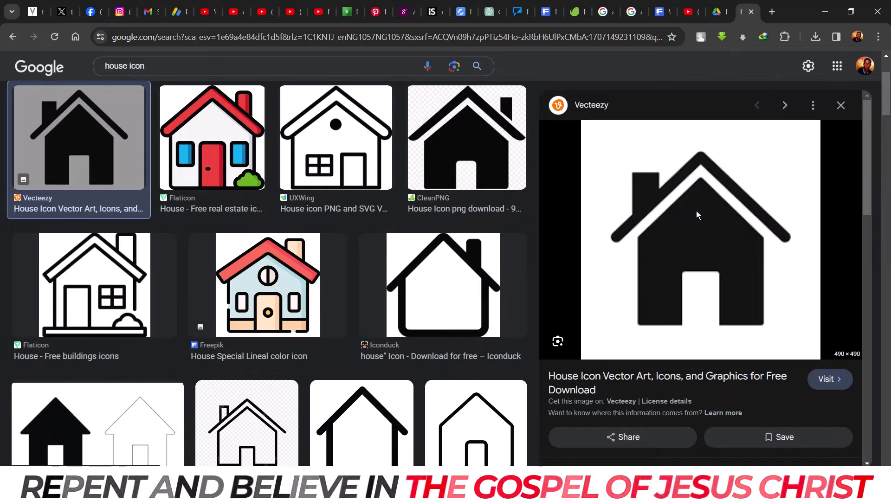
pyautogui.rightClick(697, 215)
pyautogui.click(743, 400)
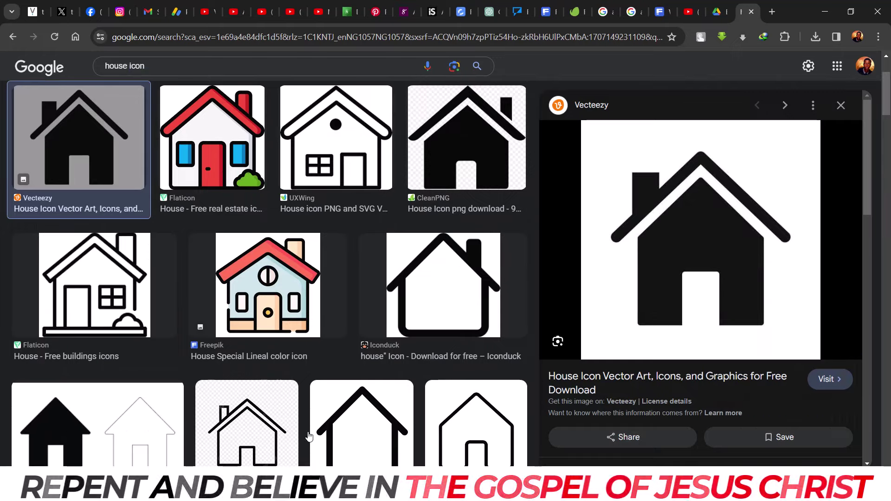
pyautogui.hotkey('alt', 'Tab')
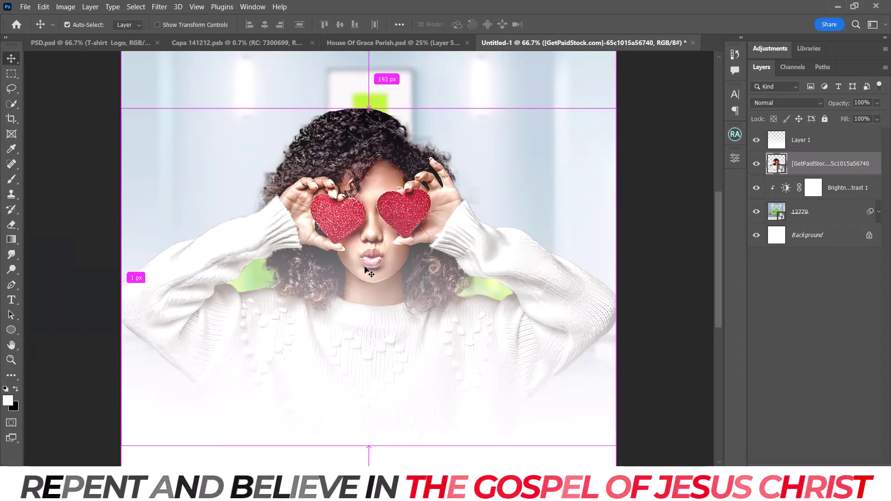
pyautogui.click(825, 150)
# Paste the house icon and mask out its white square using the Magic Wand.
pyautogui.hotkey('ctrl', 'v')
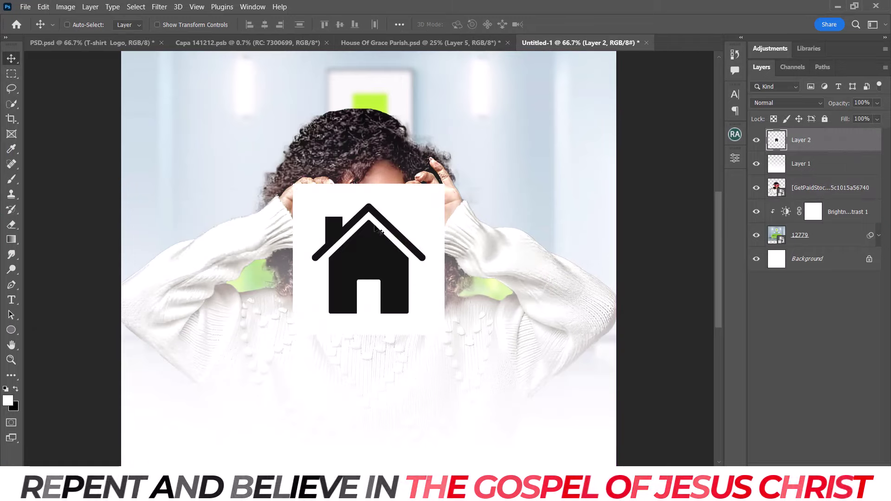
pyautogui.moveTo(367, 226); pyautogui.dragTo(367, 177)
pyautogui.click(12, 103)
pyautogui.rightClick(11, 103)
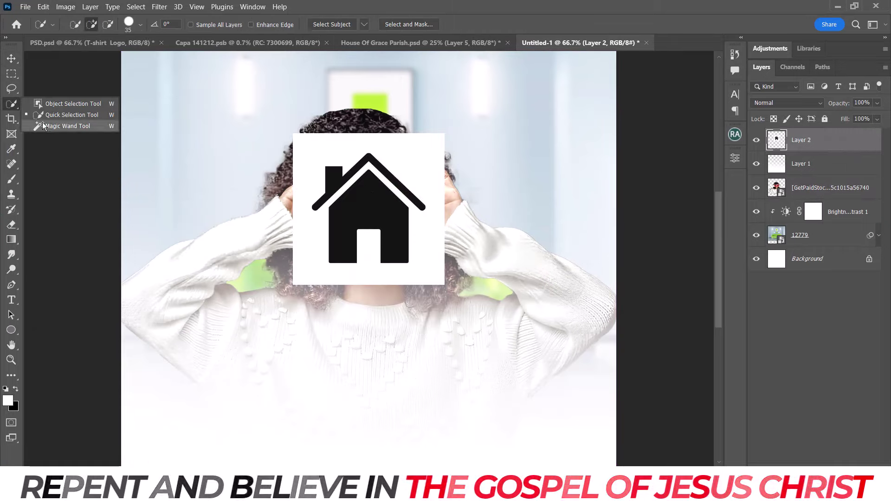
pyautogui.click(69, 125)
pyautogui.click(322, 145)
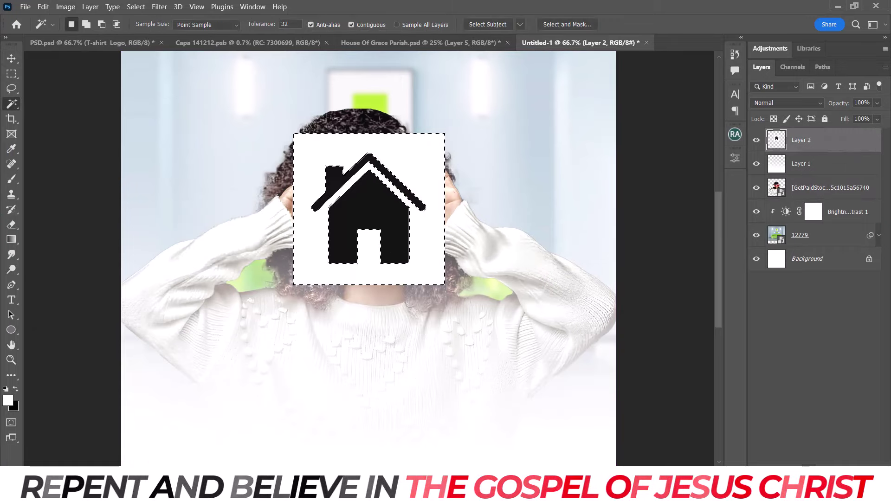
pyautogui.keyDown('alt'); pyautogui.click(809, 474); pyautogui.keyUp('alt')
# Convert the house to a smart object and shrink it onto the left heart.
pyautogui.rightClick(844, 141)
pyautogui.click(761, 163)
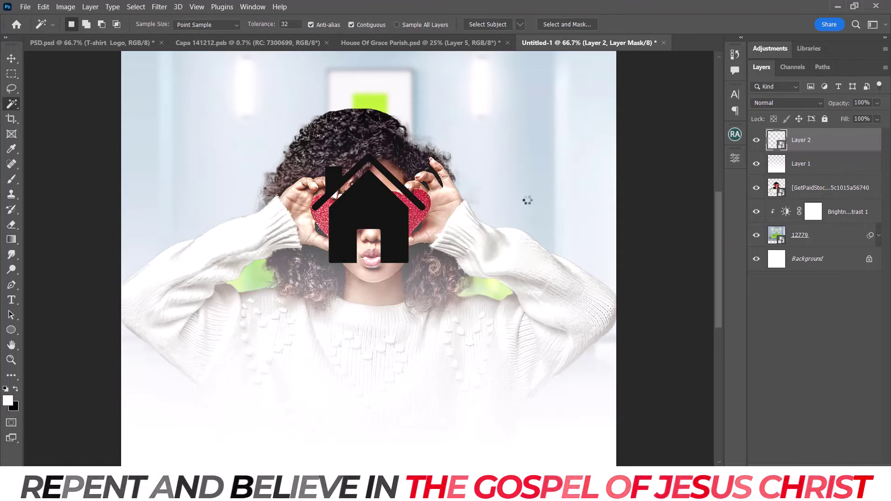
pyautogui.hotkey('ctrl', 't')
pyautogui.moveTo(444, 134)
pyautogui.mouseDown()
pyautogui.moveTo(386, 190)
pyautogui.moveTo(332, 214)
pyautogui.moveTo(354, 203)
pyautogui.mouseUp()
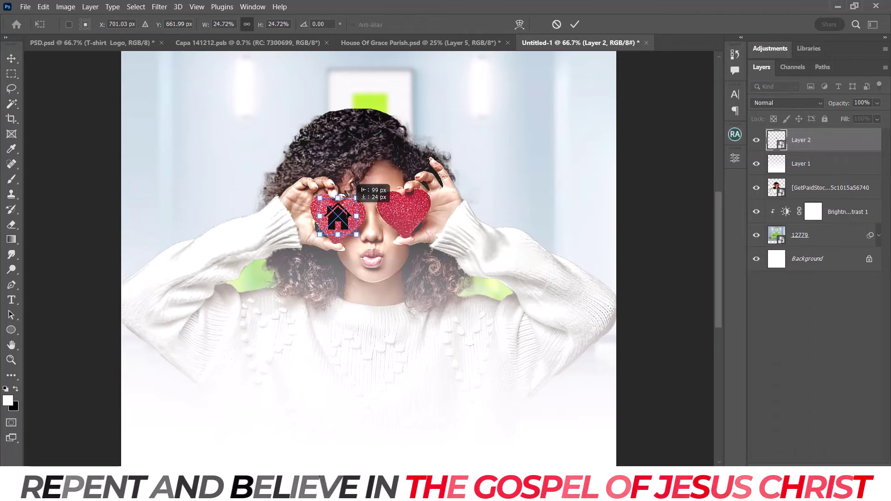
pyautogui.press('Return')
pyautogui.press('w')
# Reposition and tilt the house on the left heart, then duplicate it to the right.
pyautogui.hotkey('ctrl', '+')
pyautogui.press('v')
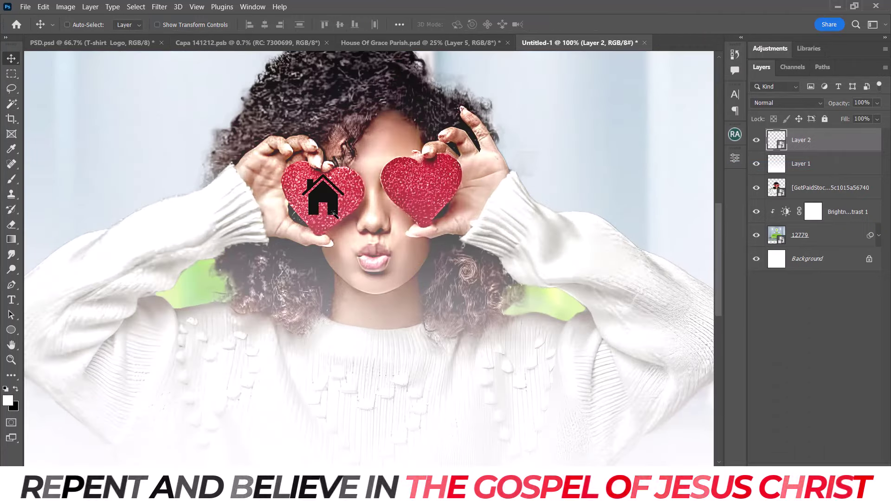
pyautogui.moveTo(336, 213)
pyautogui.mouseDown()
pyautogui.moveTo(369, 213)
pyautogui.moveTo(320, 208)
pyautogui.moveTo(420, 193)
pyautogui.mouseUp()
pyautogui.hotkey('ctrl', 't')
pyautogui.press('Return')
# Flip the copied house horizontally and nudge it up slightly on the right heart.
pyautogui.hotkey('ctrl', 't')
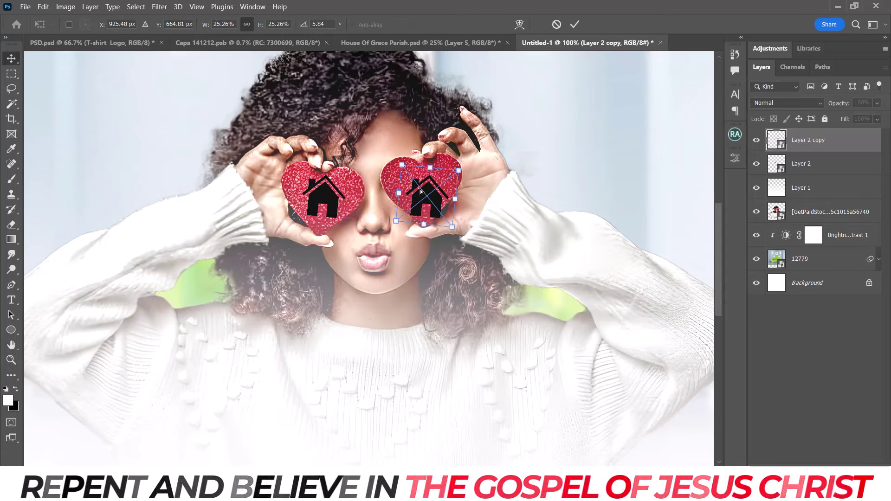
pyautogui.rightClick(425, 188)
pyautogui.click(450, 398)
pyautogui.press('Return')
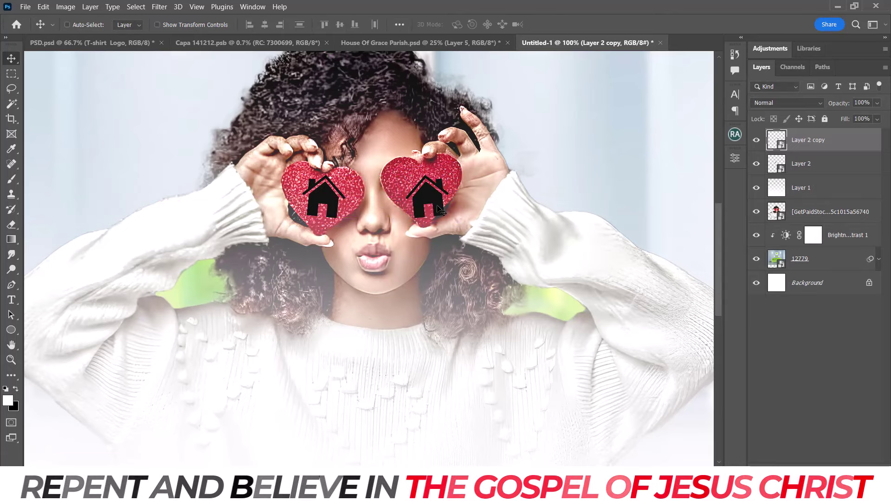
pyautogui.moveTo(432, 202); pyautogui.dragTo(433, 201)
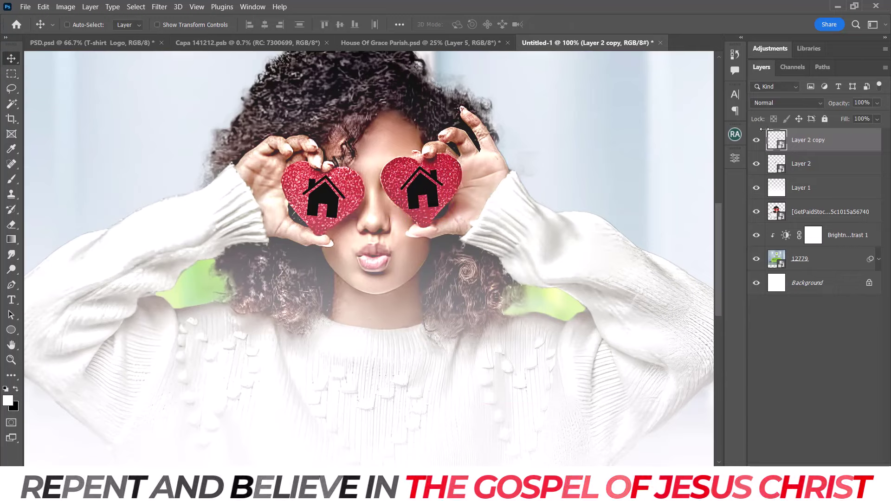
pyautogui.keyDown('ctrl'); pyautogui.click(780, 168); pyautogui.keyUp('ctrl')
pyautogui.hotkey('ctrl', 'd')
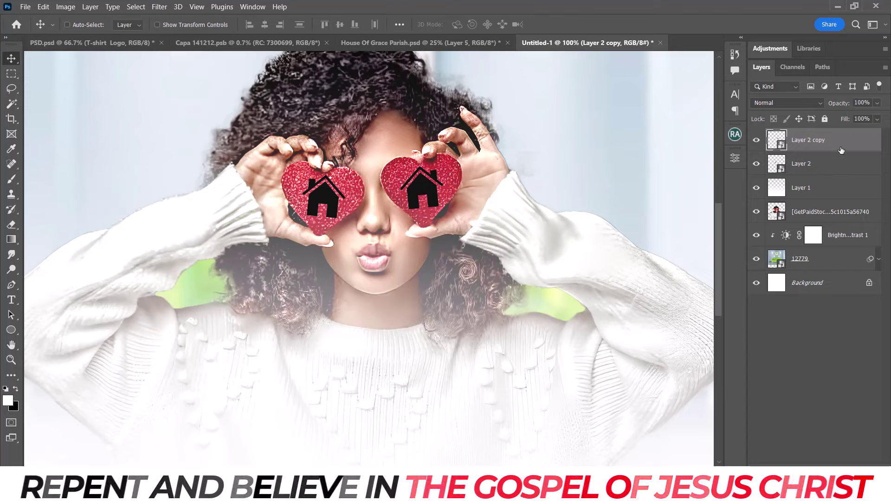
# Give the right house a white Color Overlay.
pyautogui.moveTo(585, 94); pyautogui.dragTo(675, 56)
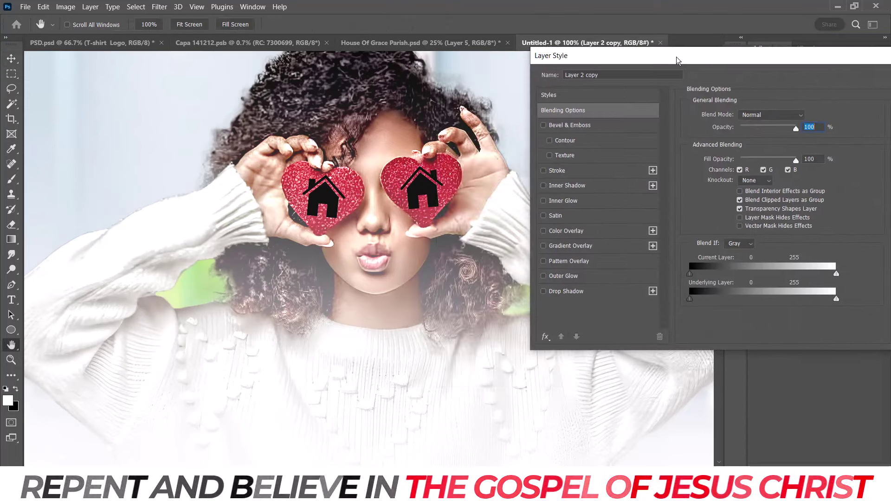
pyautogui.click(540, 226)
pyautogui.click(807, 113)
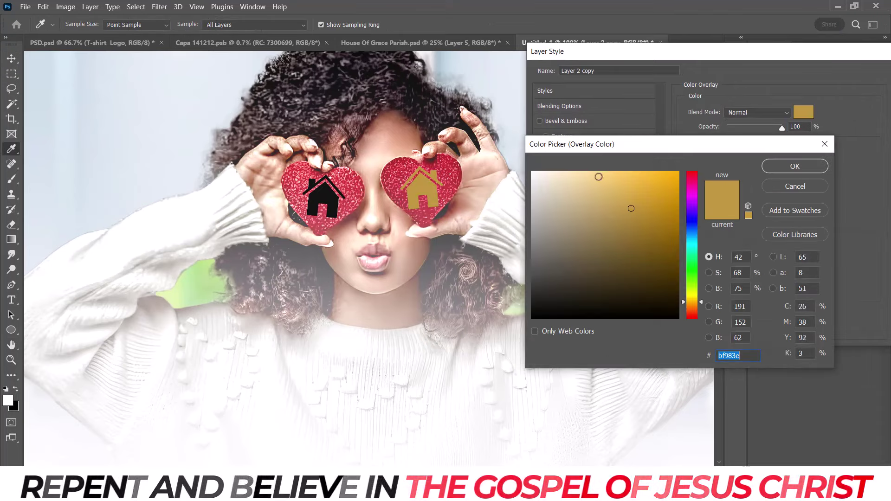
pyautogui.click(532, 172)
pyautogui.click(792, 167)
# Add an Inner Shadow, setting its size, distance around 3 px and opacity.
pyautogui.click(558, 182)
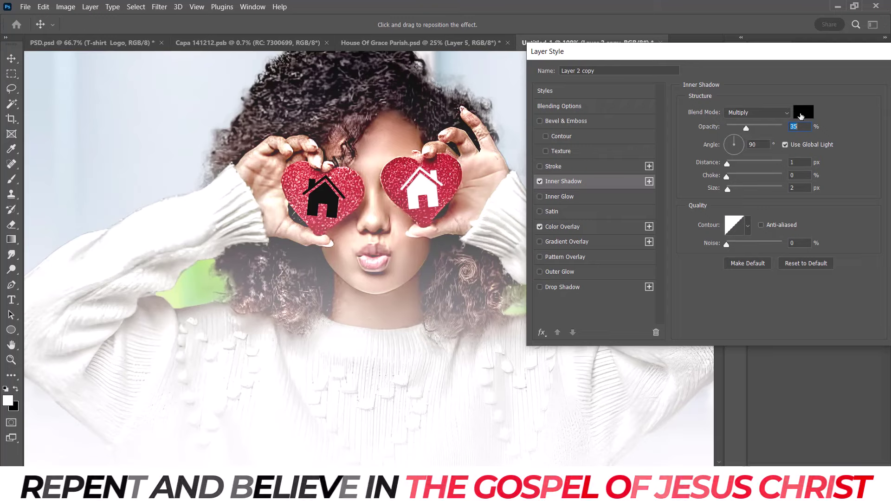
pyautogui.moveTo(729, 191); pyautogui.dragTo(732, 191)
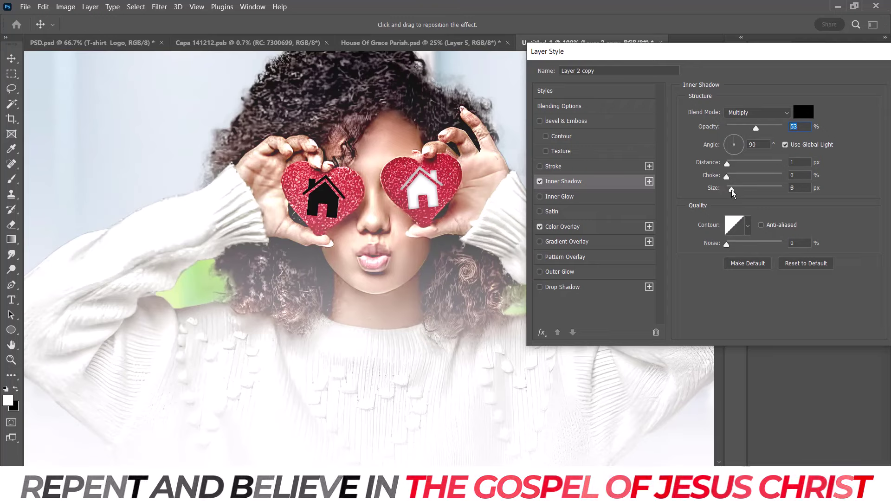
pyautogui.moveTo(757, 130); pyautogui.dragTo(782, 126)
pyautogui.click(768, 125)
pyautogui.hotkey('ctrl', '+')
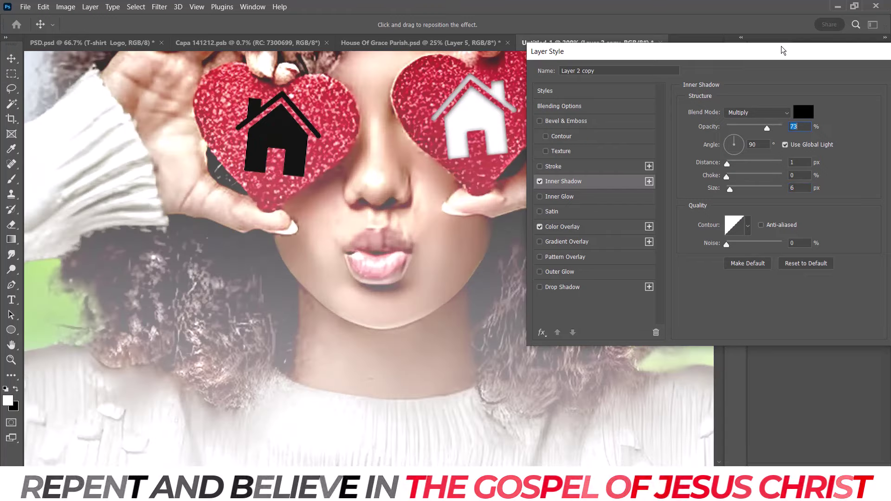
pyautogui.moveTo(782, 50); pyautogui.dragTo(832, 52)
pyautogui.moveTo(781, 194); pyautogui.dragTo(779, 194)
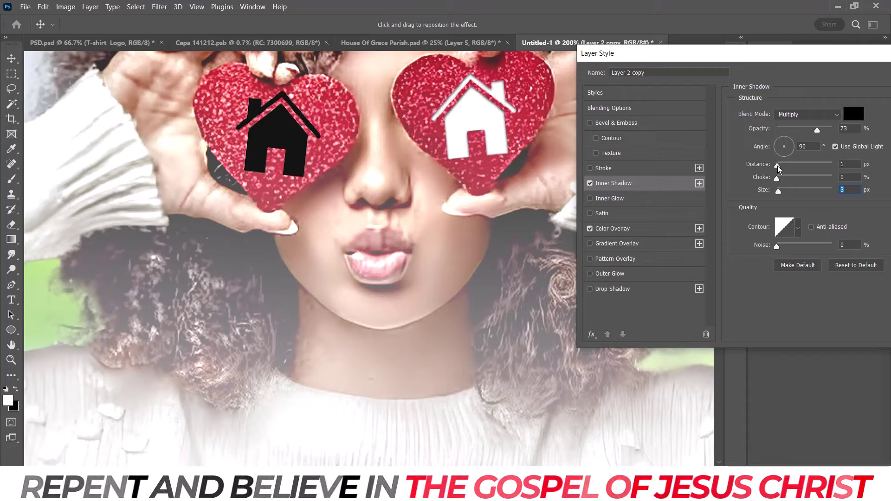
pyautogui.moveTo(777, 166); pyautogui.dragTo(779, 166)
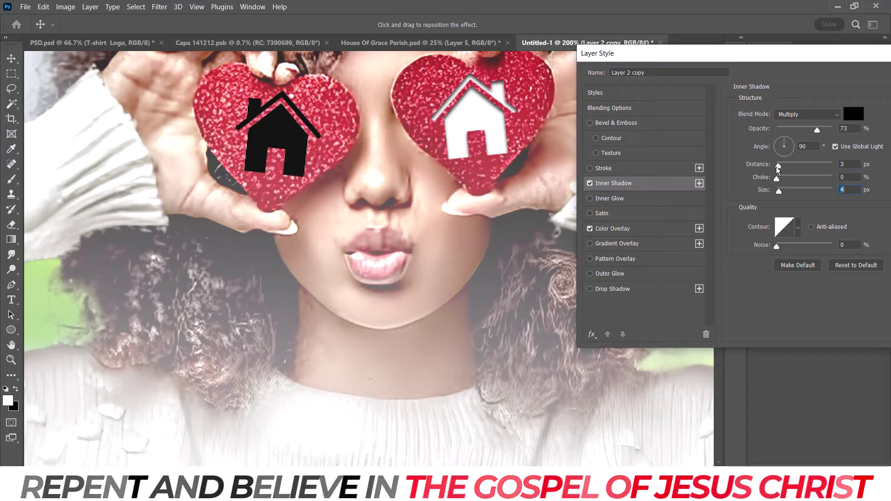
pyautogui.moveTo(778, 166); pyautogui.dragTo(777, 166)
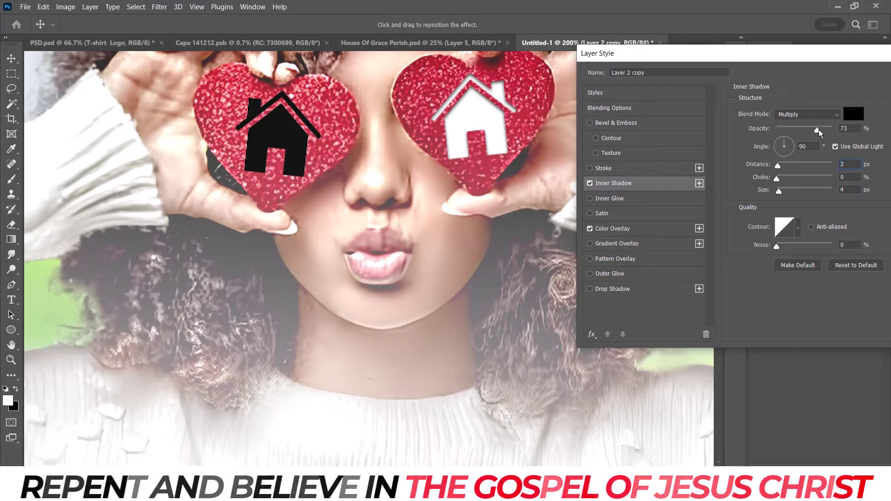
pyautogui.moveTo(818, 130); pyautogui.dragTo(820, 131)
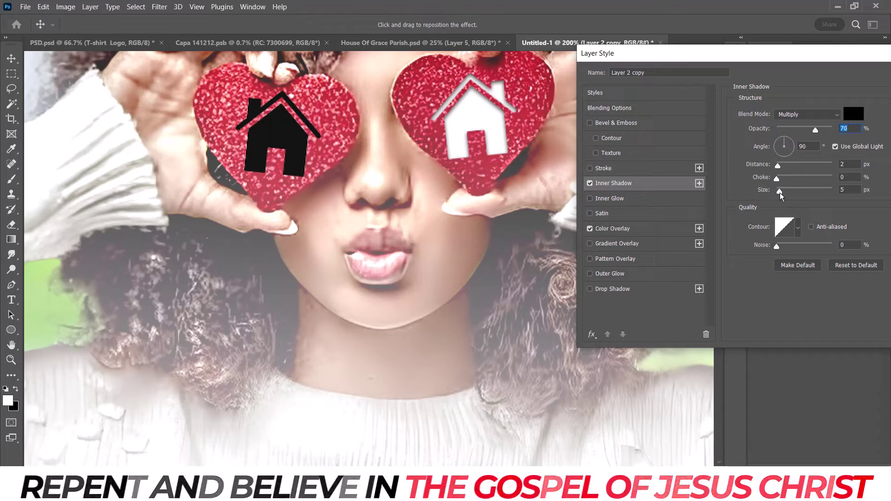
# Fine-tune the inner shadow's opacity, 116° angle and 8 px size, then apply the styles.
pyautogui.hotkey('ctrl', '-')
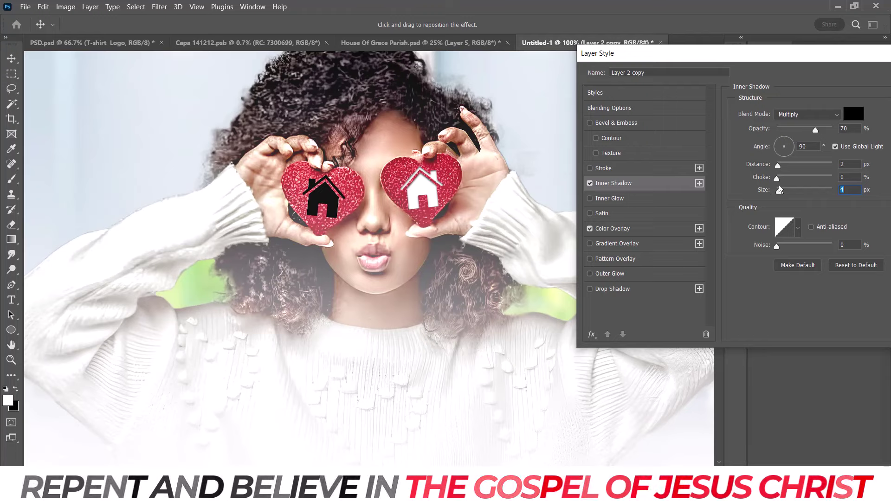
pyautogui.hotkey('ctrl', '+')
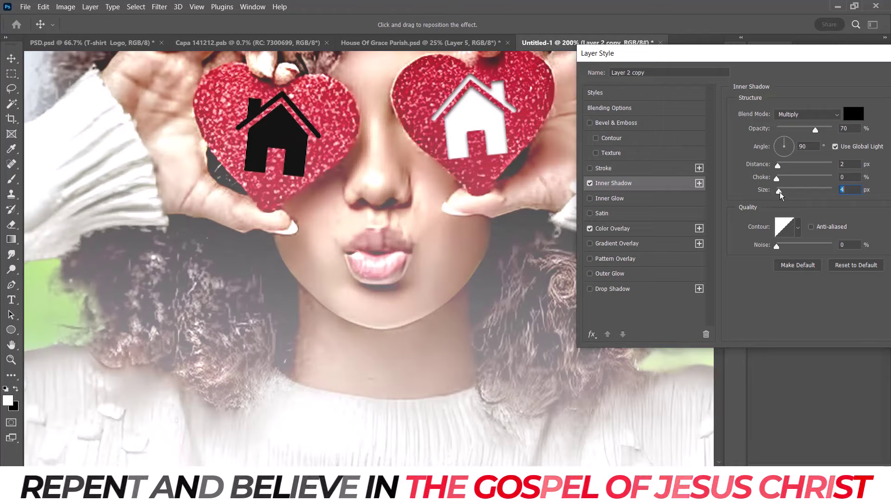
pyautogui.moveTo(817, 130); pyautogui.dragTo(843, 128)
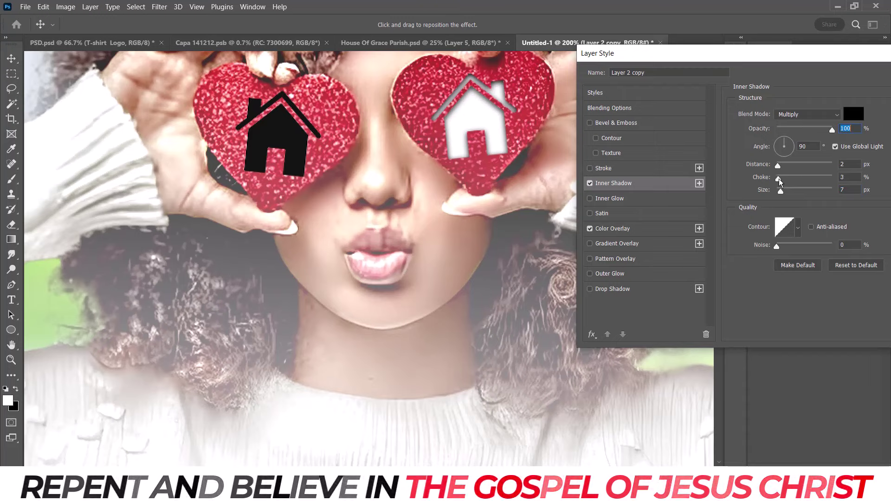
pyautogui.moveTo(779, 182); pyautogui.dragTo(778, 168)
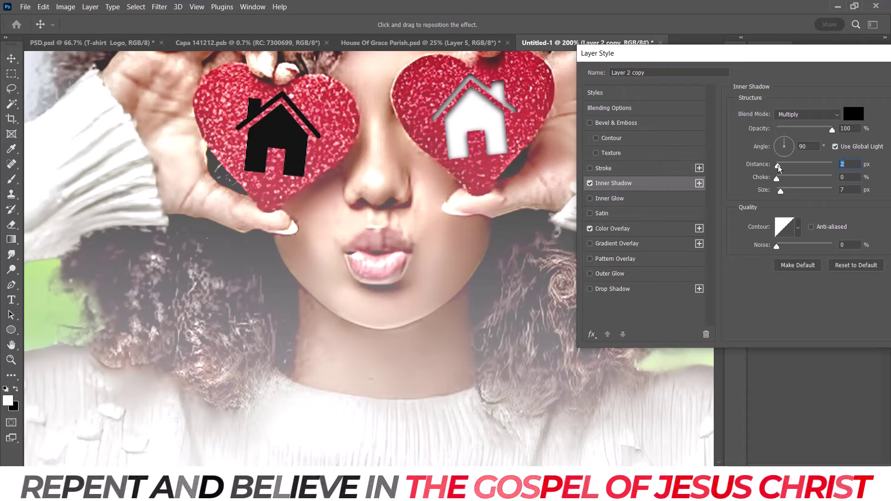
pyautogui.click(808, 130)
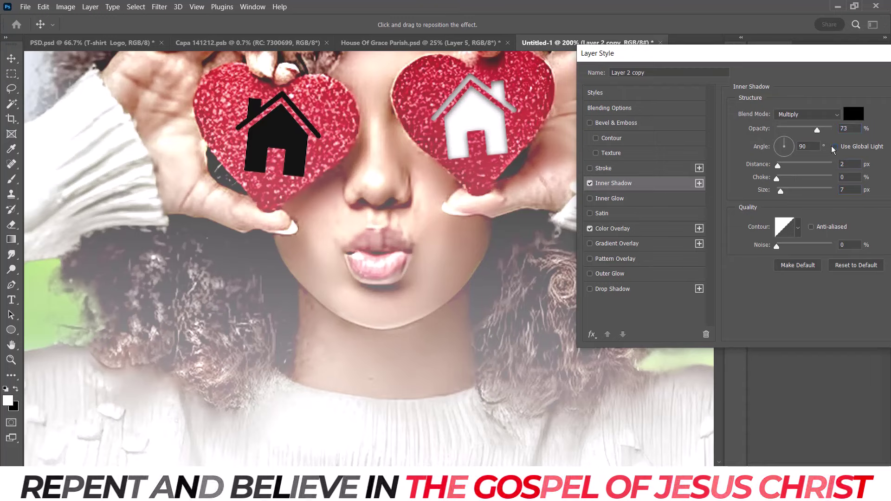
pyautogui.moveTo(488, 148); pyautogui.dragTo(489, 149)
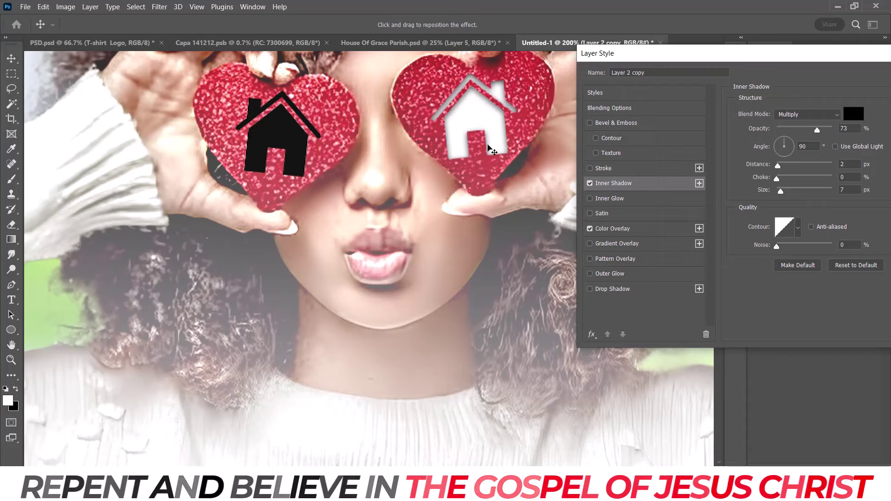
pyautogui.moveTo(488, 148); pyautogui.dragTo(489, 149)
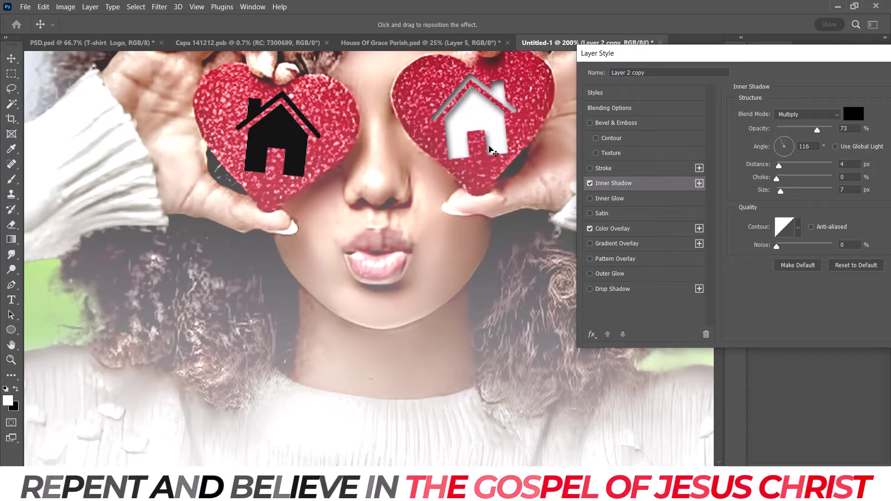
pyautogui.hotkey('ctrl', '-')
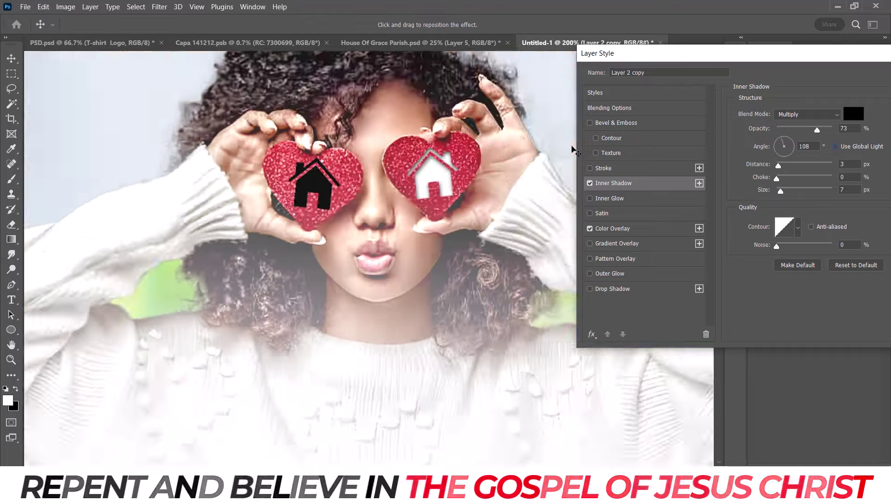
pyautogui.hotkey('ctrl', '-')
pyautogui.hotkey('ctrl', '+')
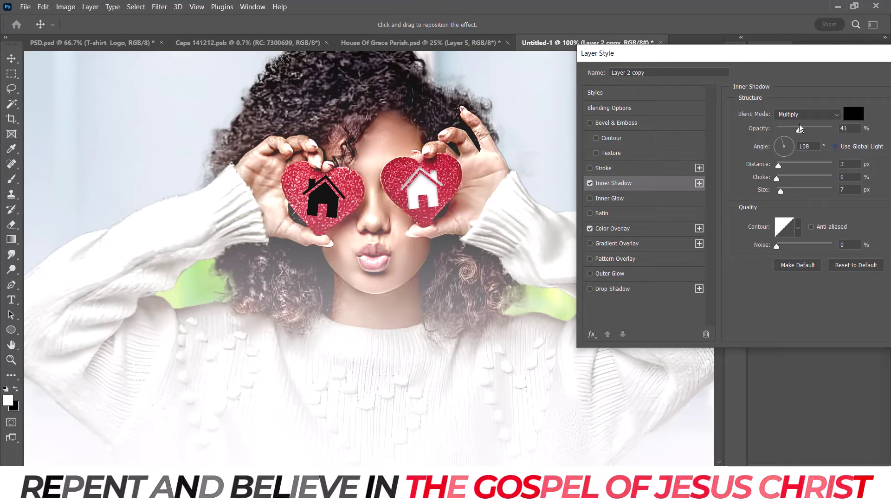
pyautogui.hotkey('ctrl', '+')
pyautogui.moveTo(780, 190); pyautogui.dragTo(782, 191)
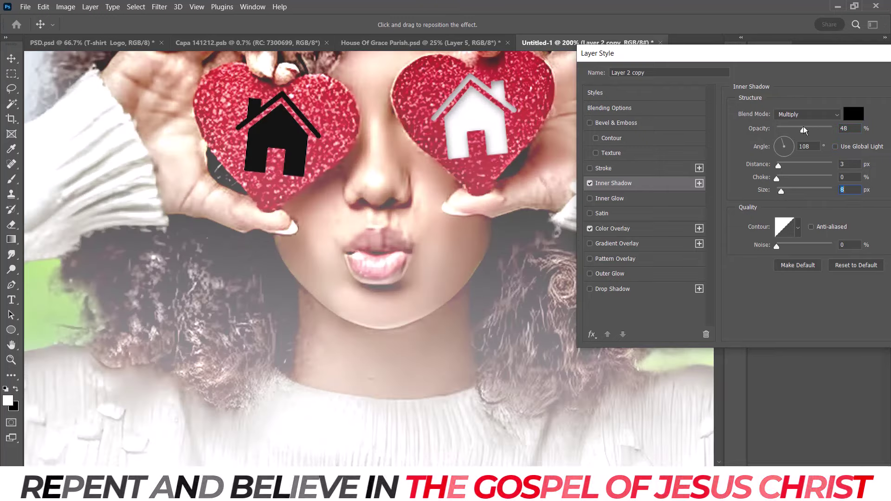
pyautogui.hotkey('ctrl', '0')
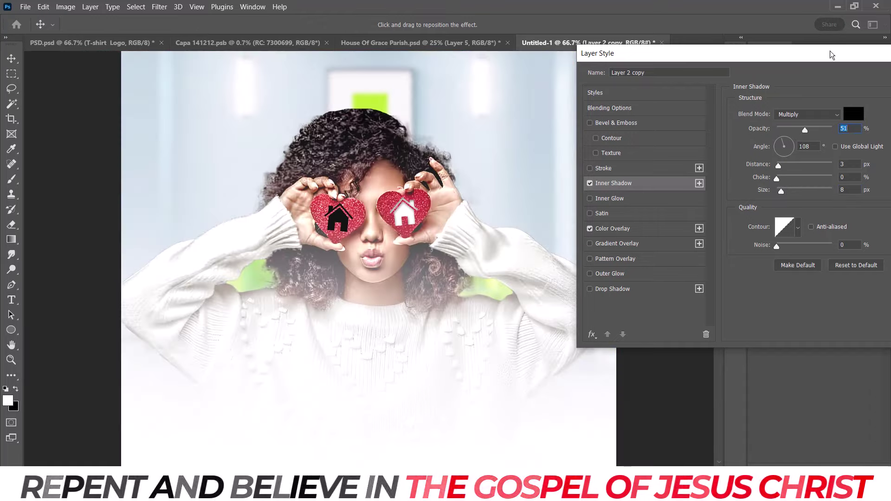
pyautogui.moveTo(842, 54); pyautogui.dragTo(691, 94)
pyautogui.click(831, 116)
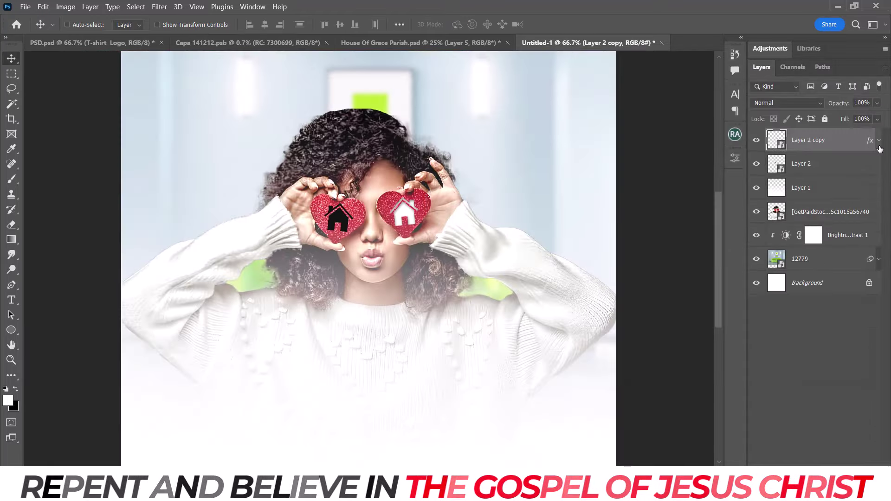
# Copy Layer 2 copy's layer style and paste it onto Layer 2.
pyautogui.rightClick(839, 148)
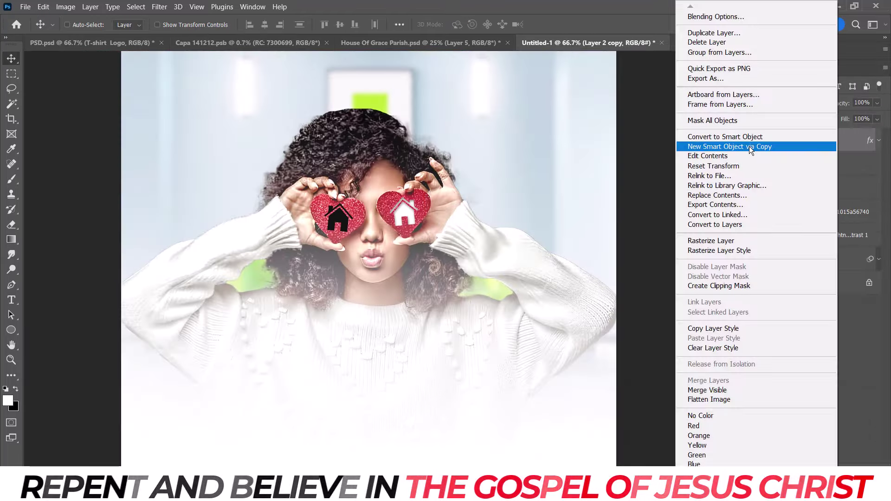
pyautogui.click(719, 325)
pyautogui.click(848, 166)
pyautogui.rightClick(848, 166)
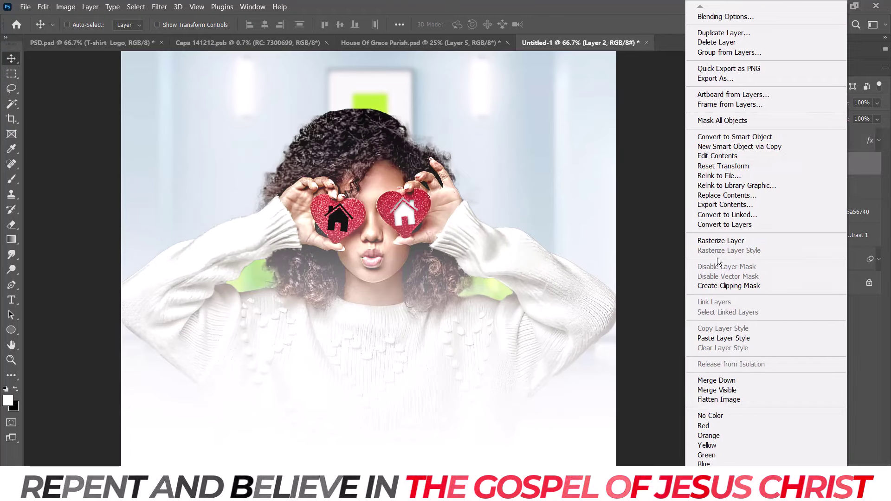
pyautogui.click(724, 339)
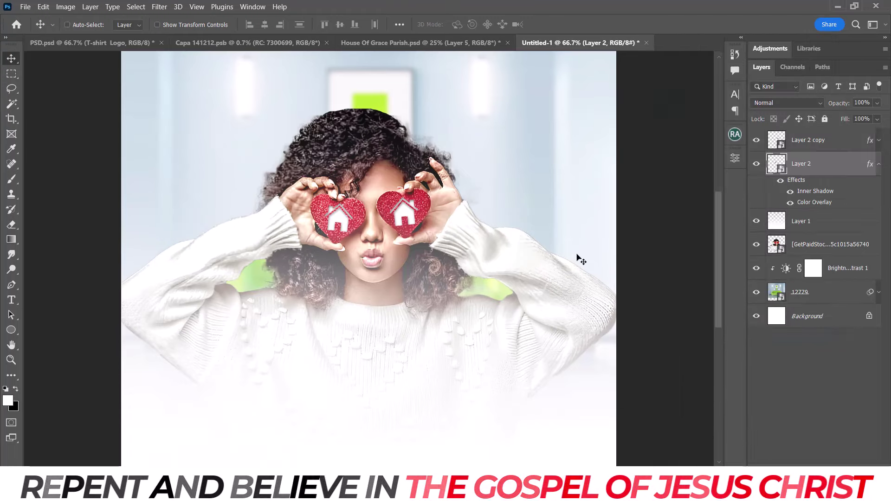
pyautogui.click(879, 164)
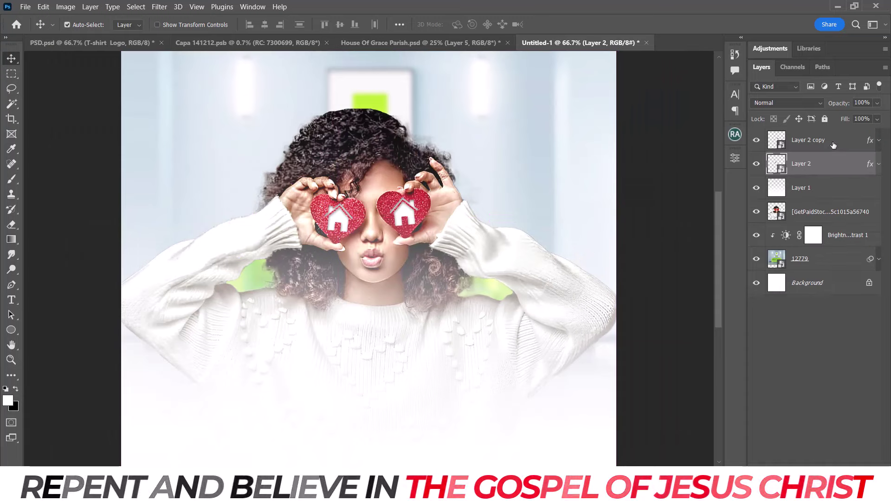
# Widen both house icons slightly with a single transform.
pyautogui.keyDown('ctrl'); pyautogui.click(816, 140); pyautogui.keyUp('ctrl')
pyautogui.hotkey('ctrl', 't')
pyautogui.moveTo(417, 214); pyautogui.dragTo(425, 213)
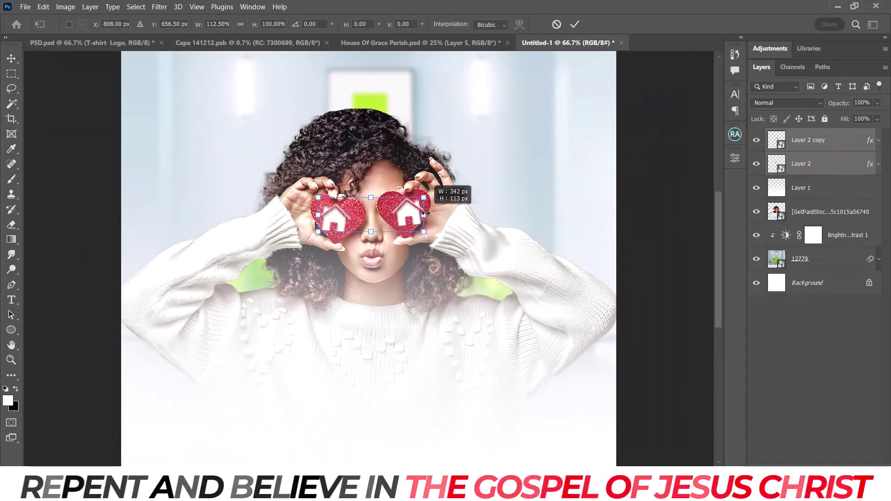
pyautogui.press('Return')
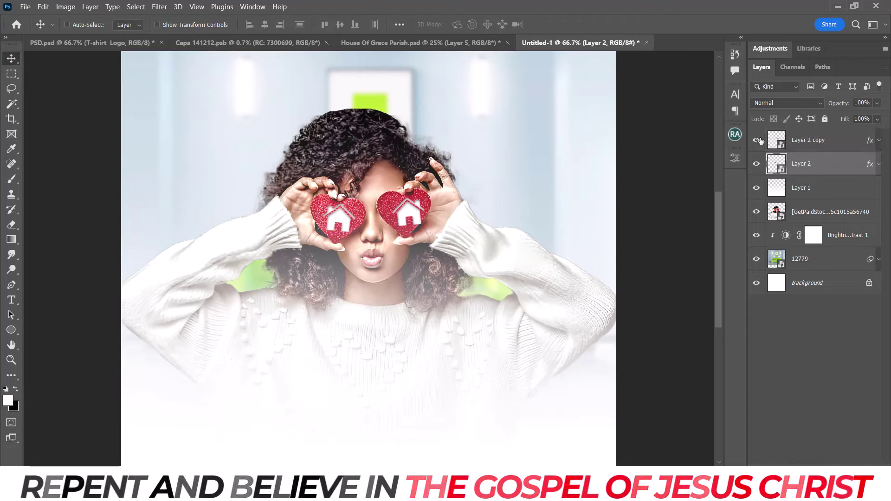
pyautogui.hotkey('alt', ']')
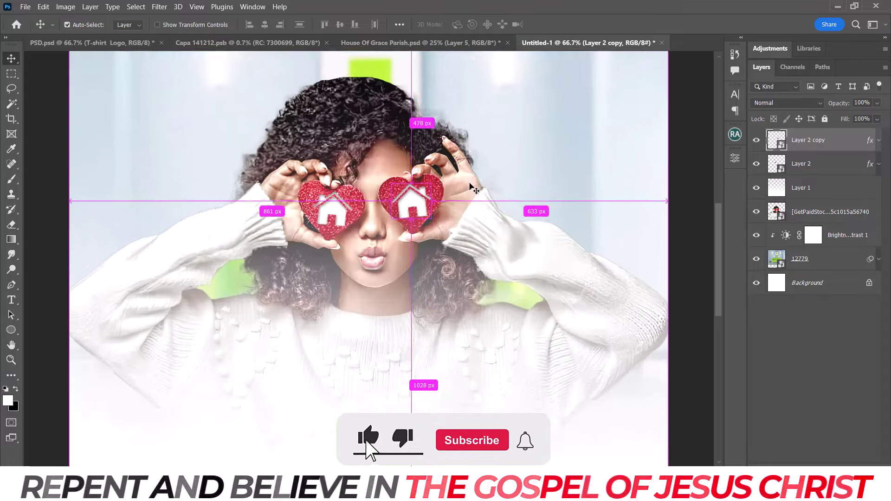
pyautogui.hotkey('ctrl', '-')
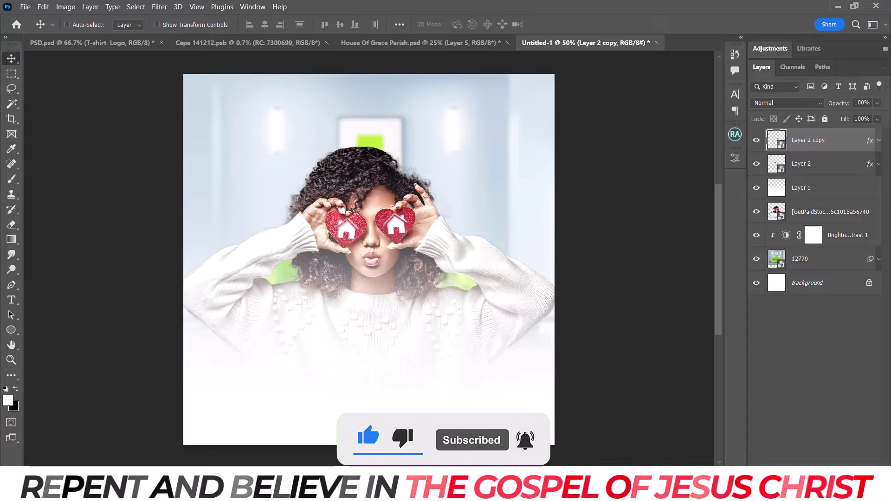
# Select the 'This Valentine...' line in the wording note and pick the Type tool.
pyautogui.click(621, 439)
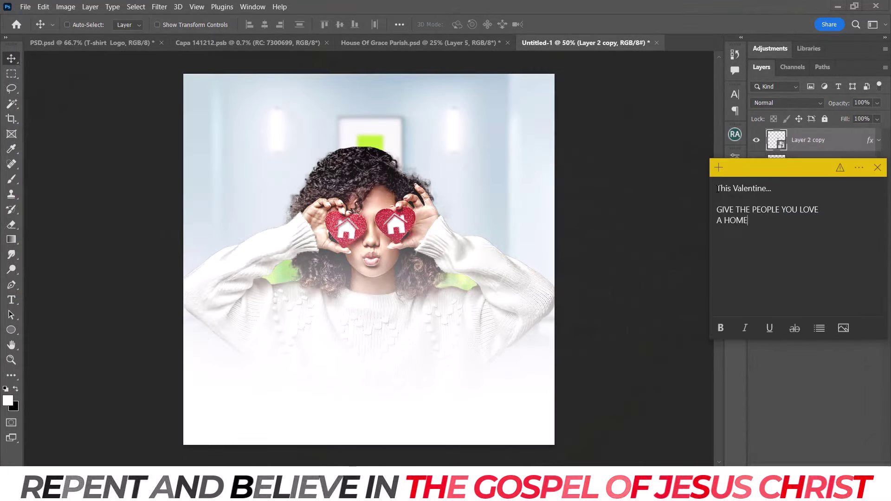
pyautogui.moveTo(716, 189); pyautogui.dragTo(776, 188)
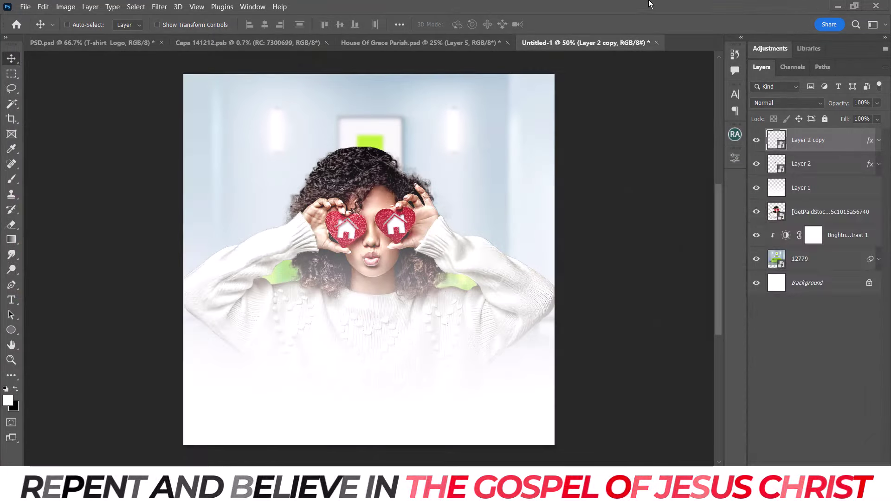
pyautogui.click(584, 43)
pyautogui.click(11, 300)
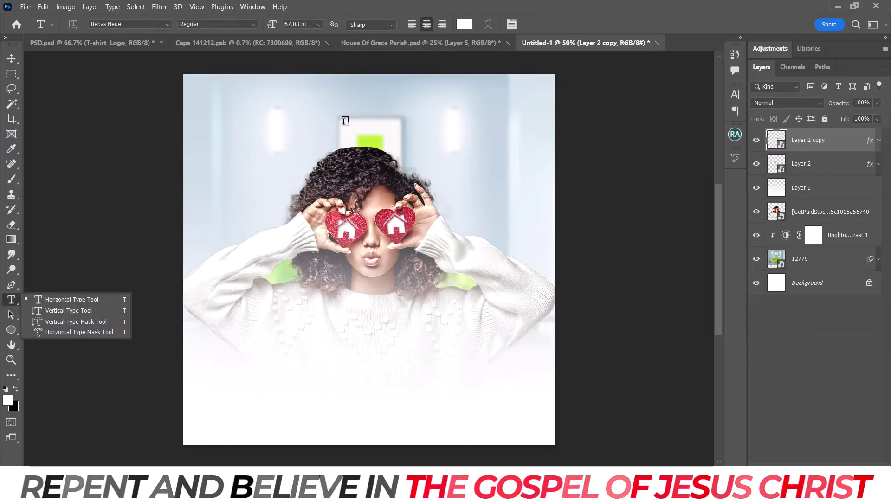
# Lower the background photo layer 12779's fill to 64%.
pyautogui.click(800, 259)
pyautogui.click(877, 119)
pyautogui.moveTo(884, 133); pyautogui.dragTo(866, 134)
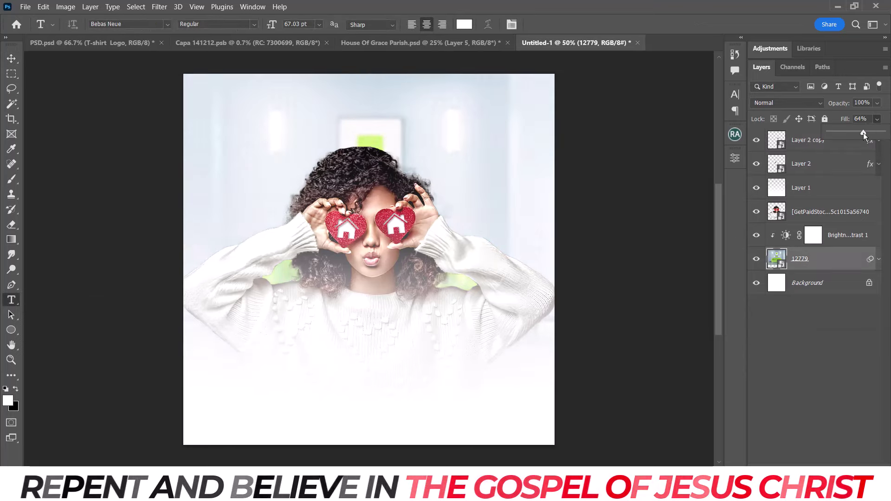
pyautogui.click(807, 140)
# Add the heading 'THIS VALENTINE...' in Microgramma D Extended Bold with All Caps.
pyautogui.click(369, 121)
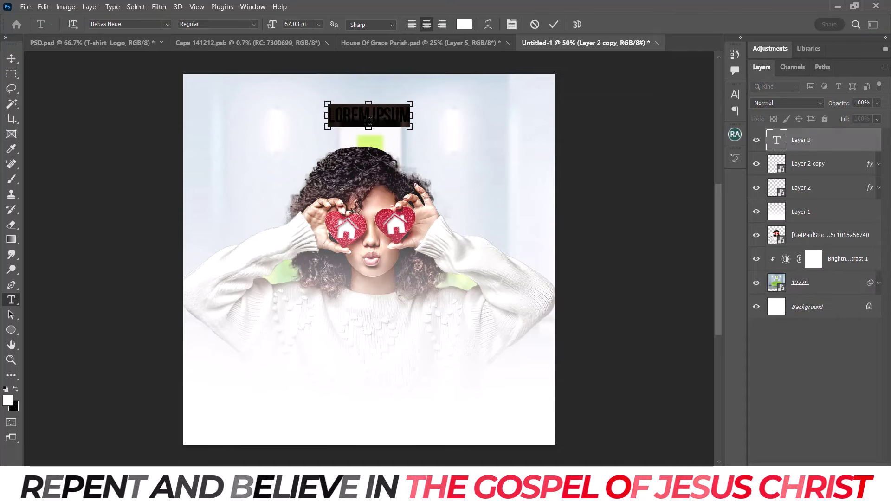
pyautogui.write('THIS VALENTINE...')
pyautogui.click(553, 25)
pyautogui.click(735, 94)
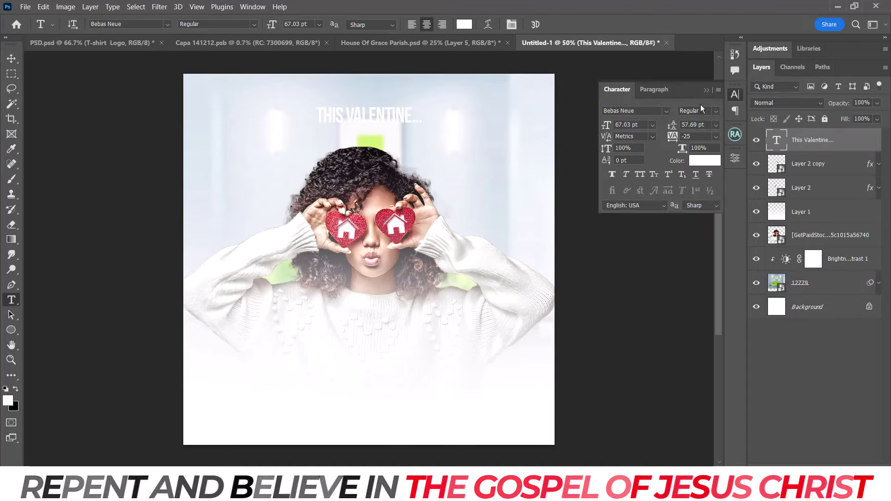
pyautogui.click(667, 114)
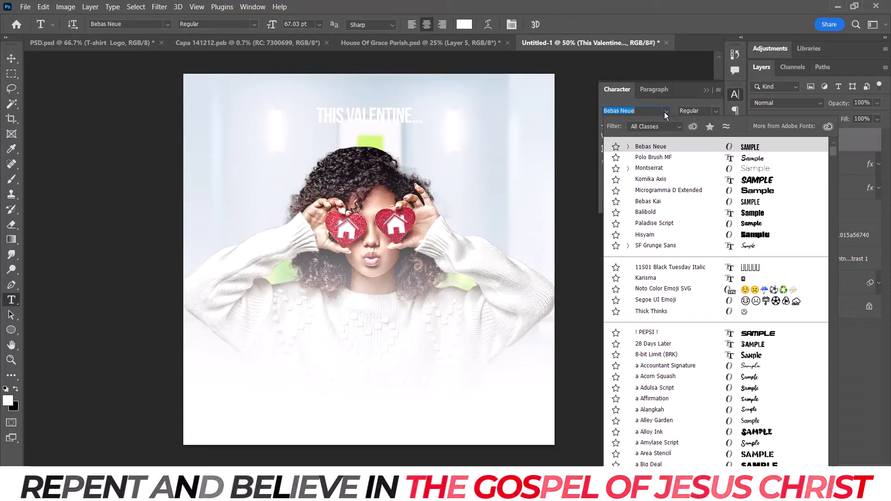
pyautogui.click(750, 193)
pyautogui.click(640, 175)
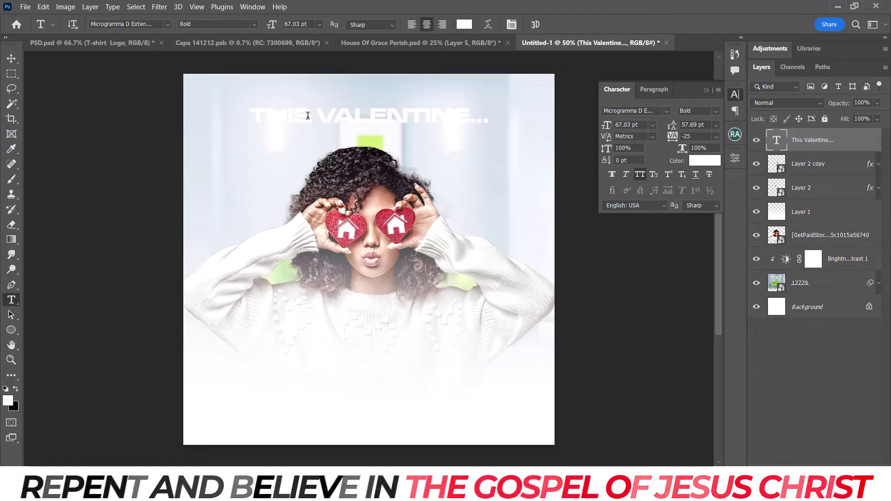
# Set the word THIS to Microgramma Normal.
pyautogui.moveTo(307, 115); pyautogui.dragTo(240, 116)
pyautogui.click(661, 112)
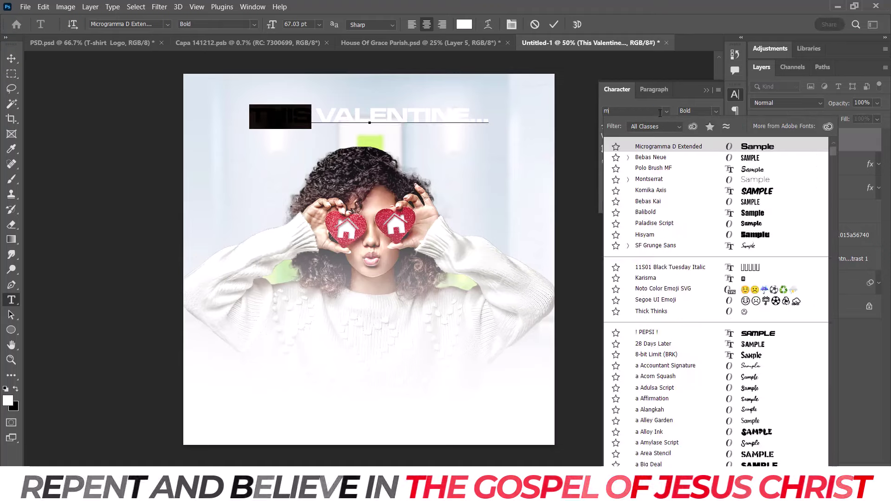
pyautogui.write('micr')
pyautogui.click(711, 144)
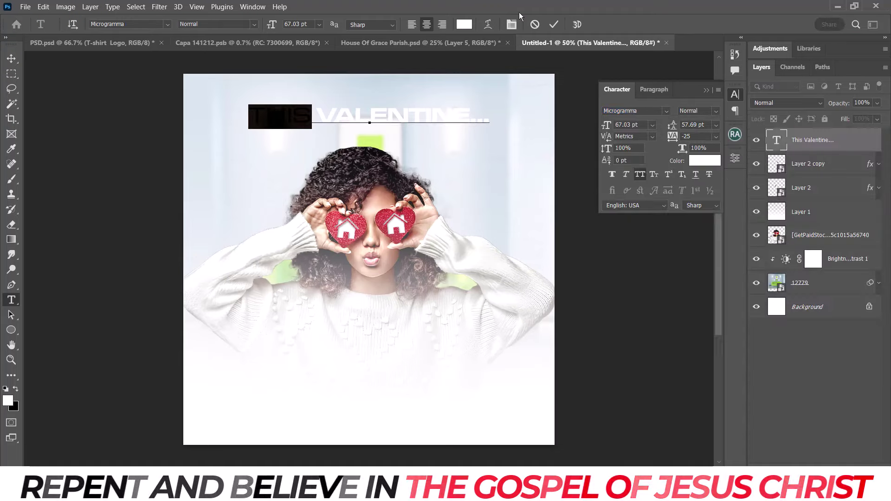
pyautogui.click(554, 24)
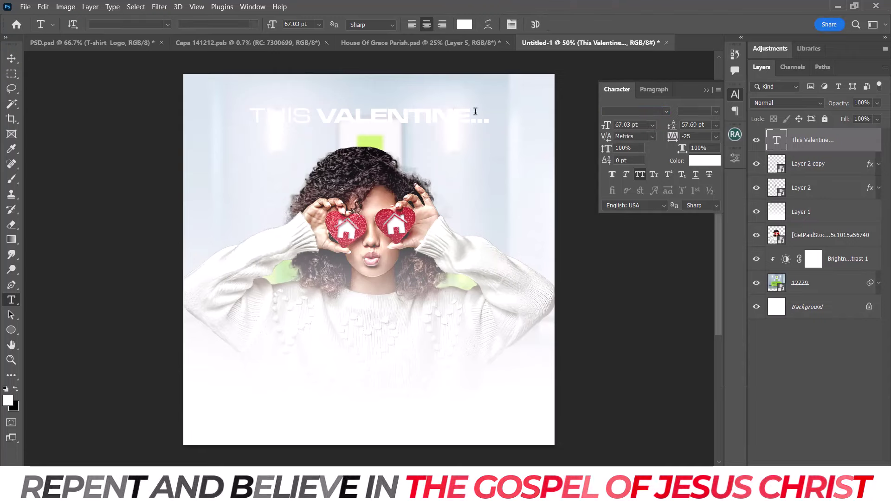
# Colour the heading red (970303) and move it slightly lower.
pyautogui.click(701, 160)
pyautogui.write('970303')
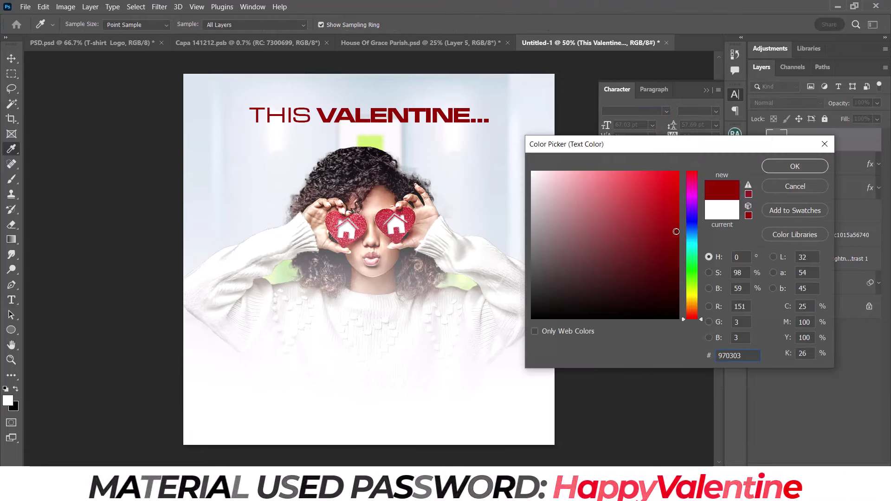
pyautogui.click(794, 166)
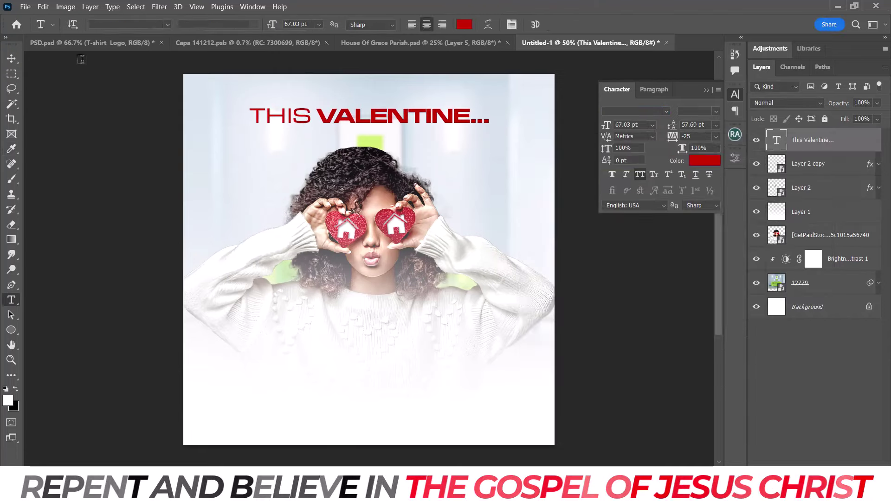
pyautogui.press('v')
pyautogui.moveTo(423, 145); pyautogui.dragTo(423, 156)
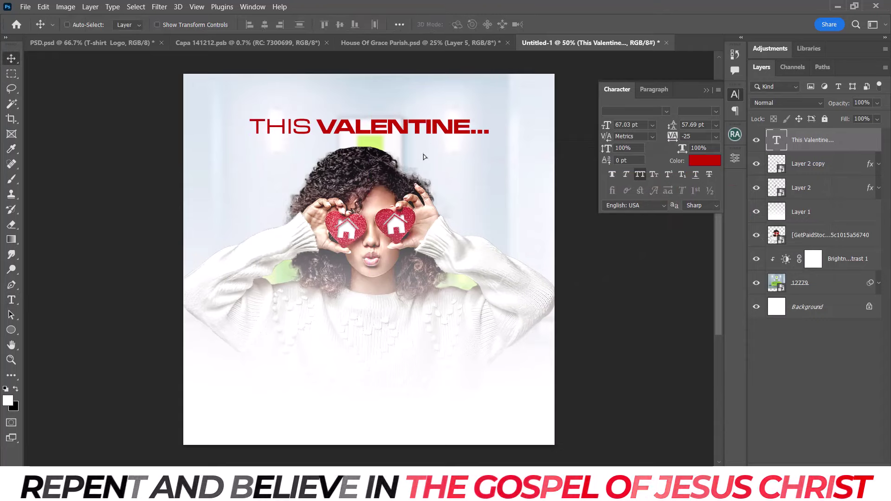
pyautogui.hotkey('ctrl', '-')
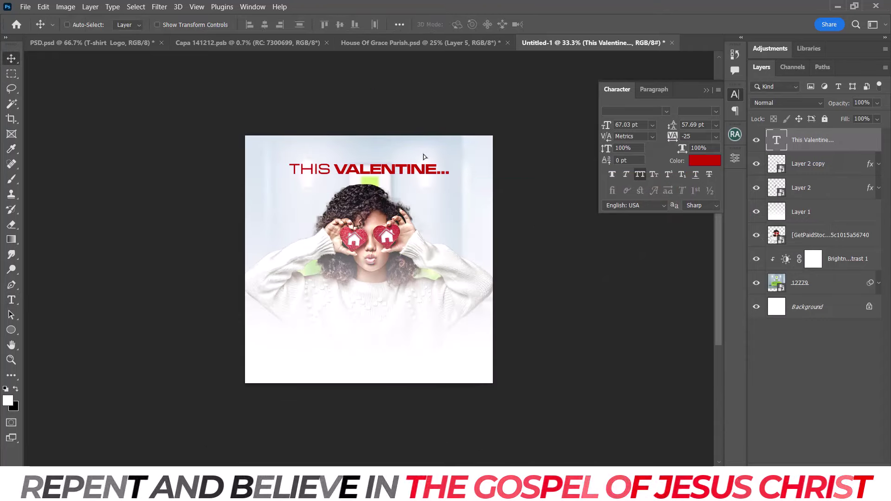
pyautogui.moveTo(623, 424)
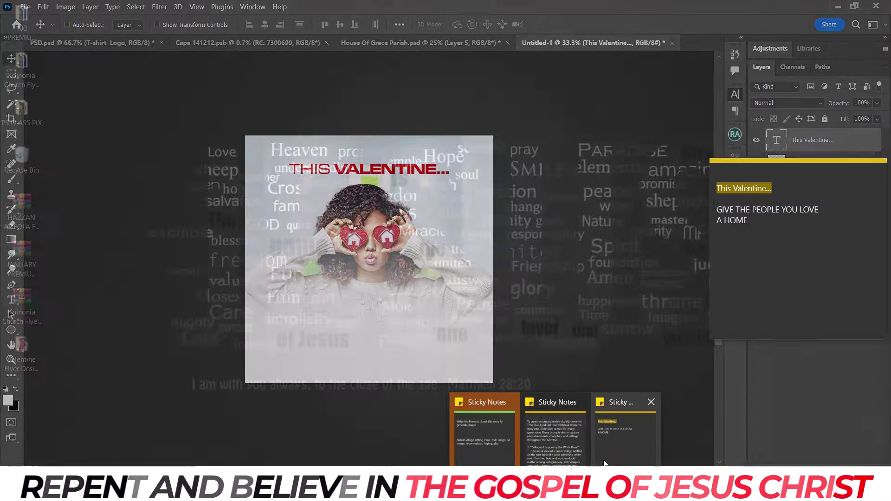
# Paste the 'GIVE THE PEOPLE YOU LOVE A HOME' tagline as a new text block near the bottom.
pyautogui.click(604, 463)
pyautogui.moveTo(717, 209); pyautogui.dragTo(753, 220)
pyautogui.click(622, 3)
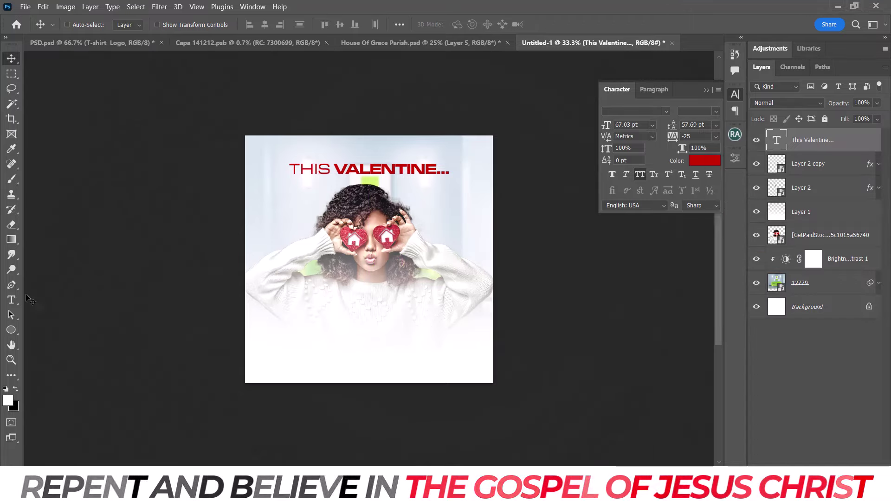
pyautogui.rightClick(11, 300)
pyautogui.click(47, 299)
pyautogui.click(356, 328)
pyautogui.hotkey('ctrl', 'v')
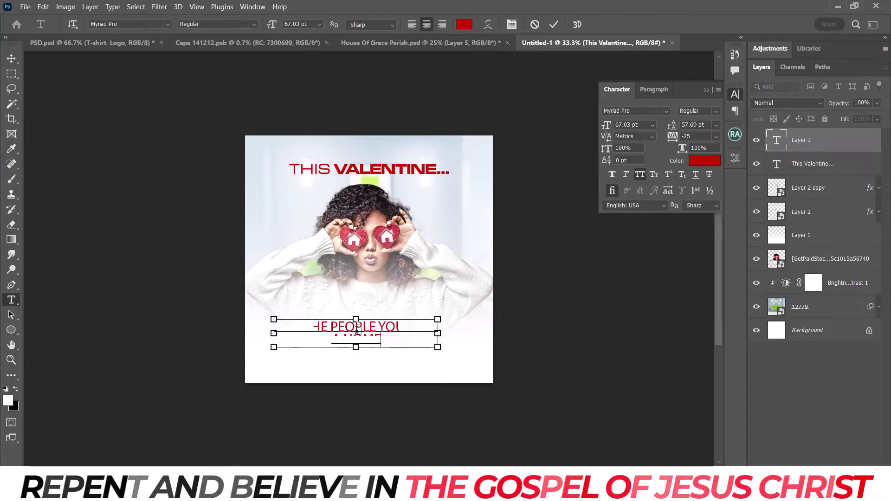
pyautogui.hotkey('ctrl', 'Return')
# Set the tagline to Cinzel Regular and A HOME to Cinzel Decorative Black.
pyautogui.click(636, 111)
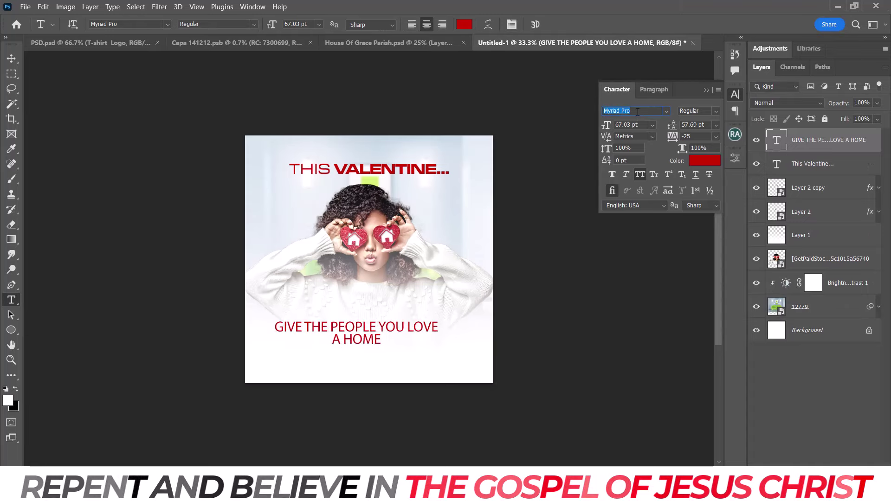
pyautogui.write('cinz')
pyautogui.click(686, 149)
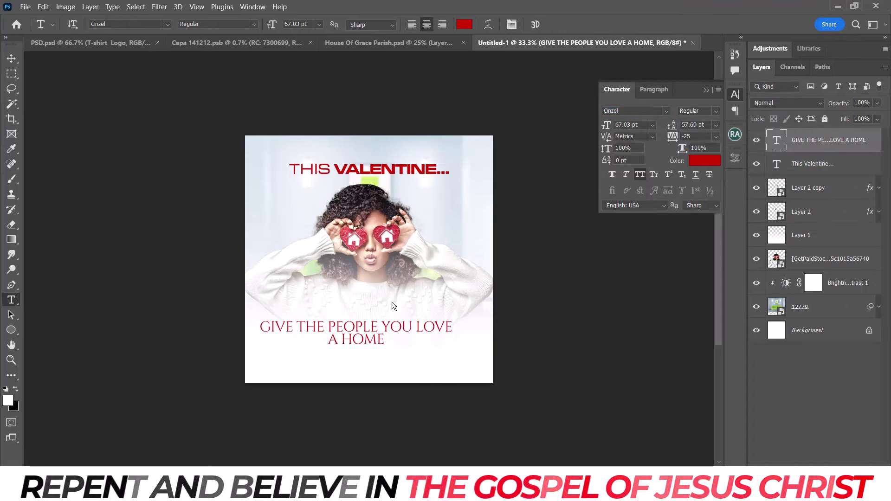
pyautogui.moveTo(330, 340); pyautogui.dragTo(401, 340)
pyautogui.click(715, 111)
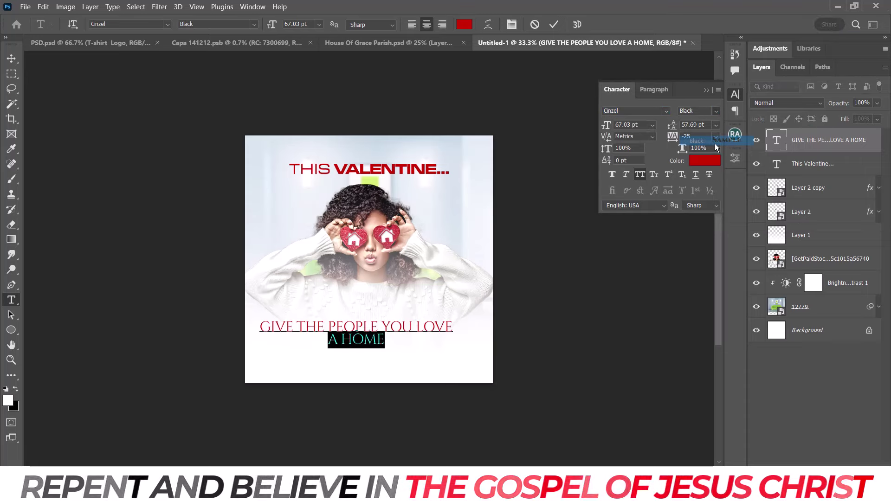
pyautogui.click(714, 143)
pyautogui.click(648, 112)
pyautogui.write('cin')
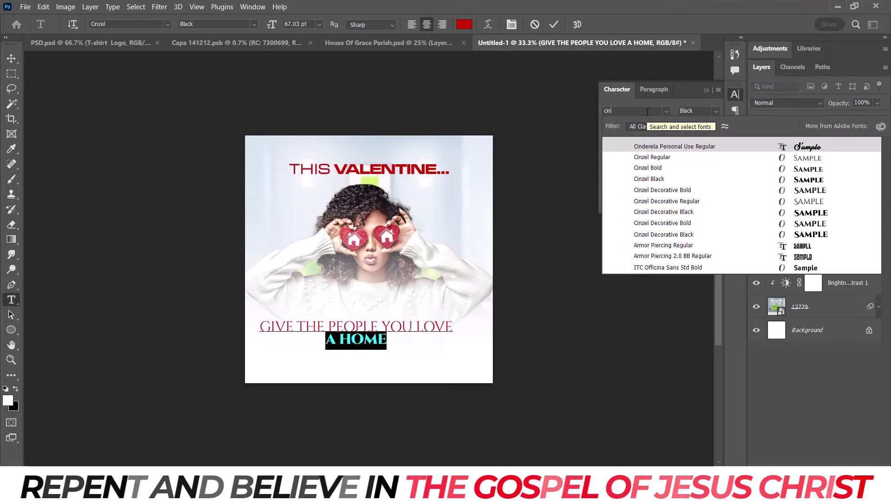
pyautogui.write('zel d')
pyautogui.click(754, 201)
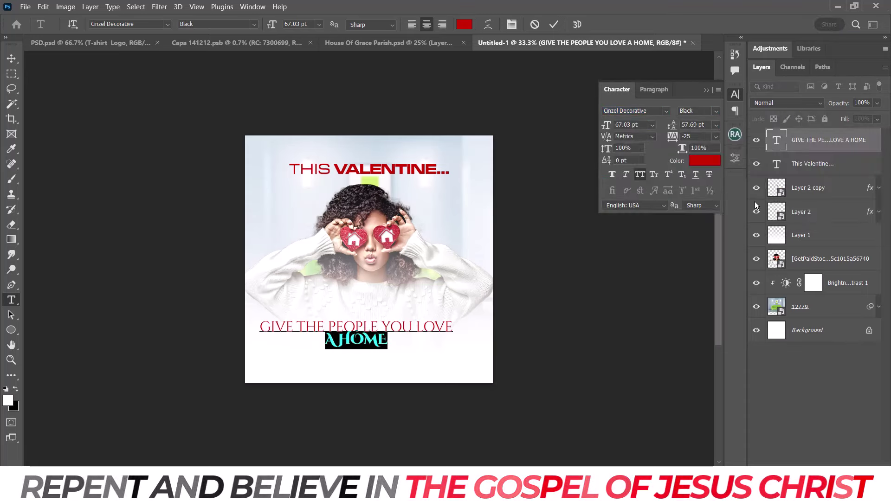
# Enlarge A HOME to 143 pt with adjusted line spacing.
pyautogui.moveTo(607, 126); pyautogui.dragTo(631, 127)
pyautogui.press('Up')
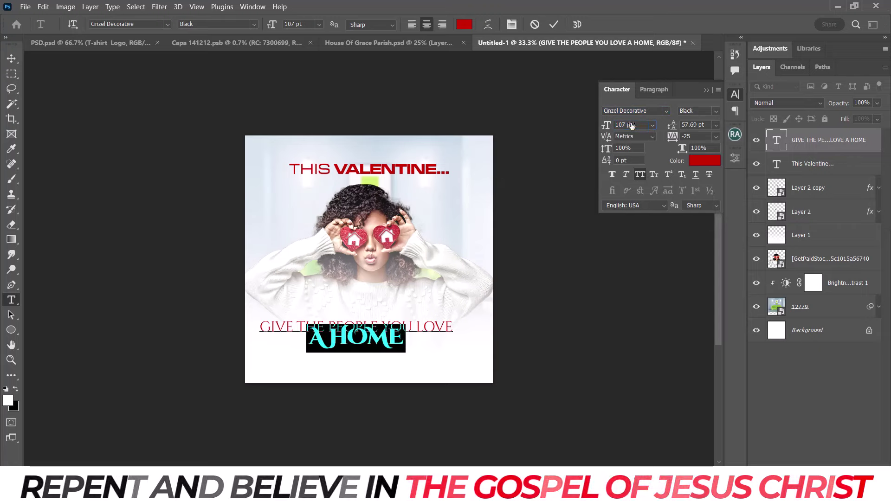
pyautogui.click(691, 125)
pyautogui.write('77')
pyautogui.press('Return')
pyautogui.write('87')
pyautogui.press('Return')
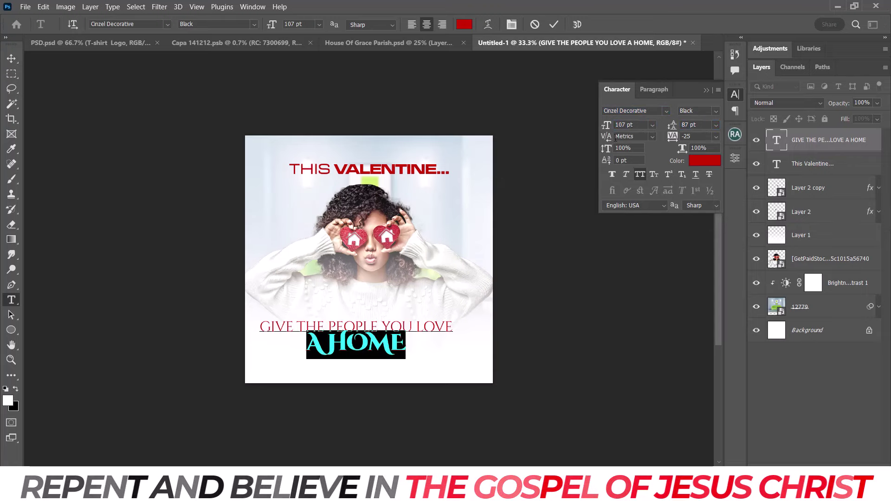
pyautogui.moveTo(611, 123); pyautogui.dragTo(690, 130)
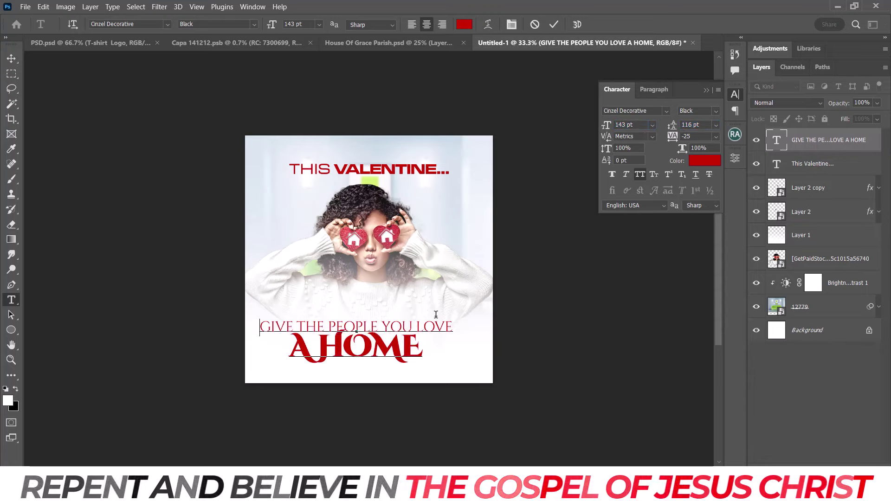
# Make GIVE THE PEOPLE YOU LOVE Bold at 43 pt.
pyautogui.moveTo(259, 327); pyautogui.dragTo(466, 324)
pyautogui.click(716, 110)
pyautogui.click(714, 131)
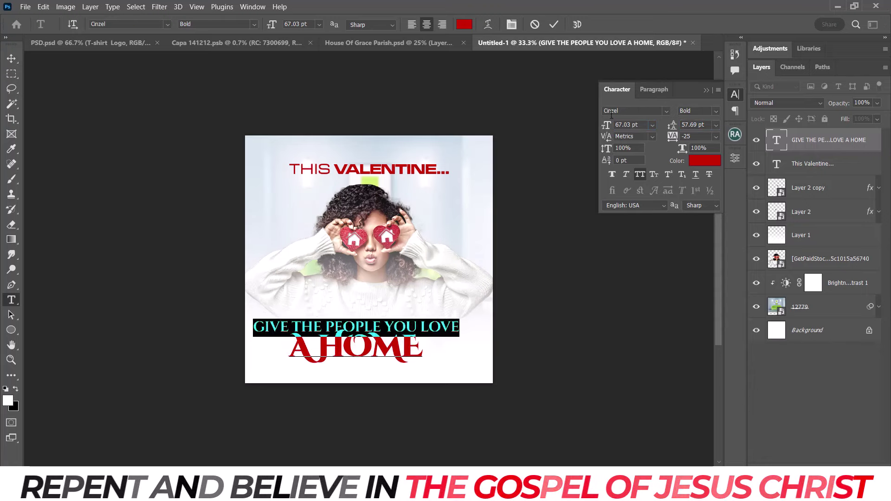
pyautogui.moveTo(606, 124); pyautogui.dragTo(589, 127)
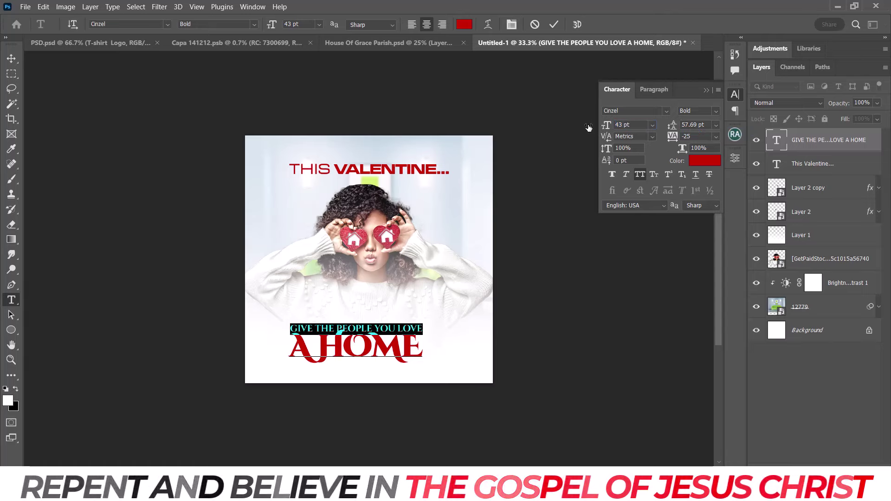
pyautogui.click(552, 24)
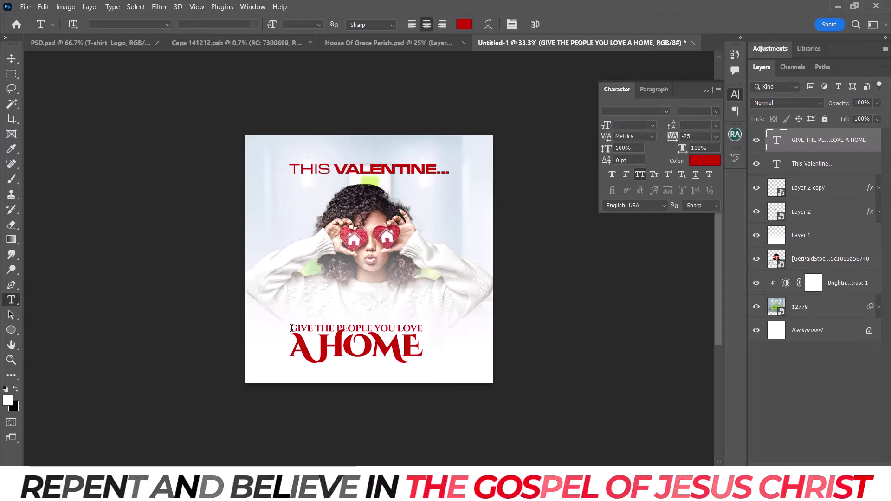
# Set A HOME's leading to 128 pt and faux-bold the top line at about 41 pt.
pyautogui.moveTo(291, 343); pyautogui.dragTo(422, 355)
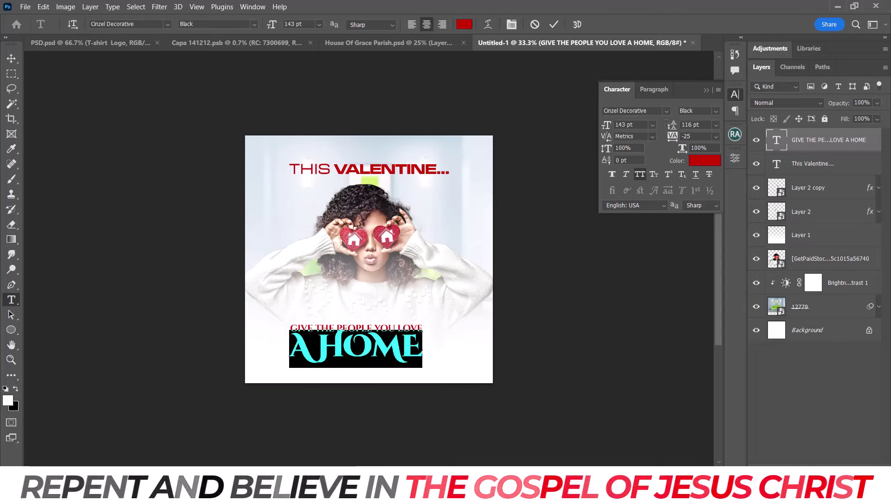
pyautogui.click(687, 124)
pyautogui.write('128')
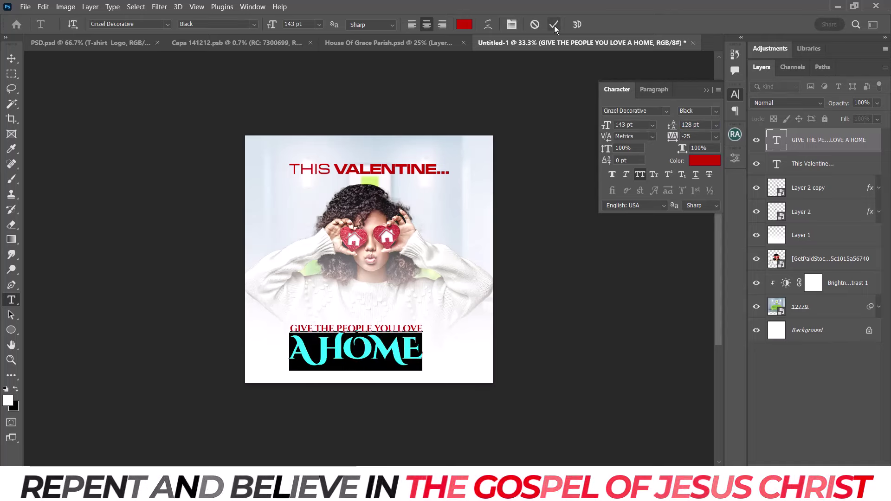
pyautogui.click(554, 25)
pyautogui.moveTo(291, 327); pyautogui.dragTo(423, 330)
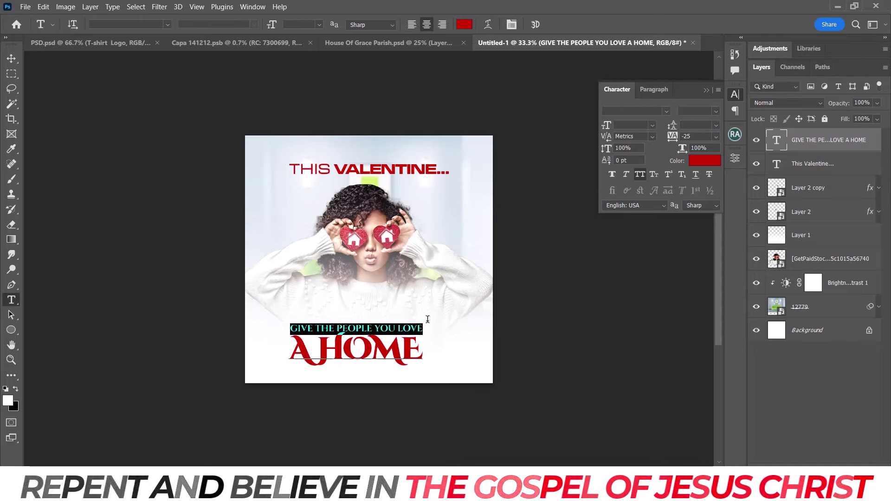
pyautogui.click(612, 174)
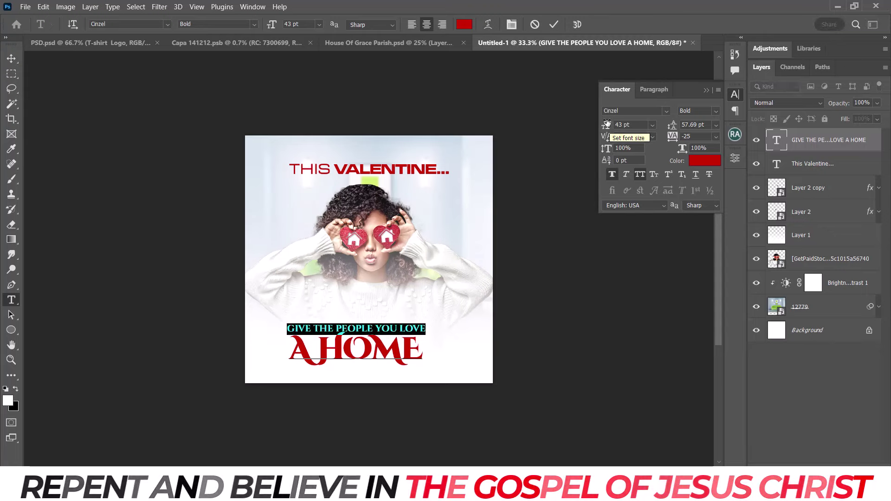
pyautogui.moveTo(608, 124); pyautogui.dragTo(604, 123)
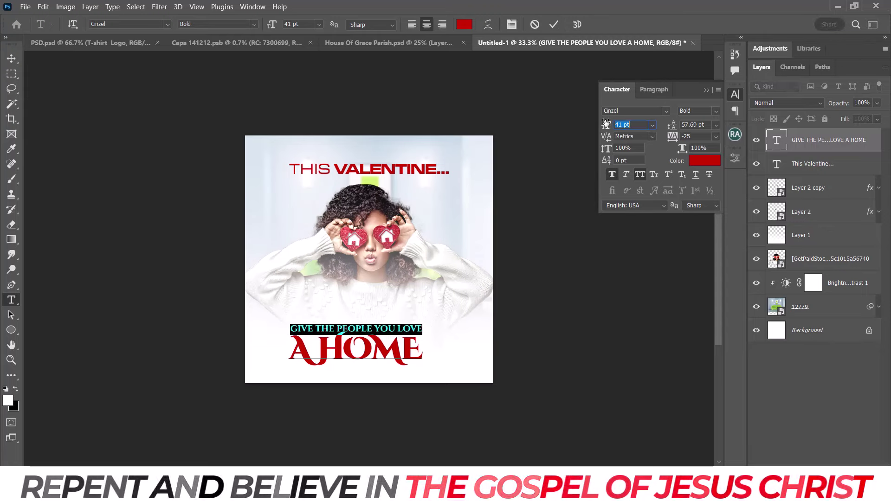
pyautogui.click(554, 25)
# Scale the headline block to about 114% and centre it horizontally with the Background.
pyautogui.hotkey('ctrl', 't')
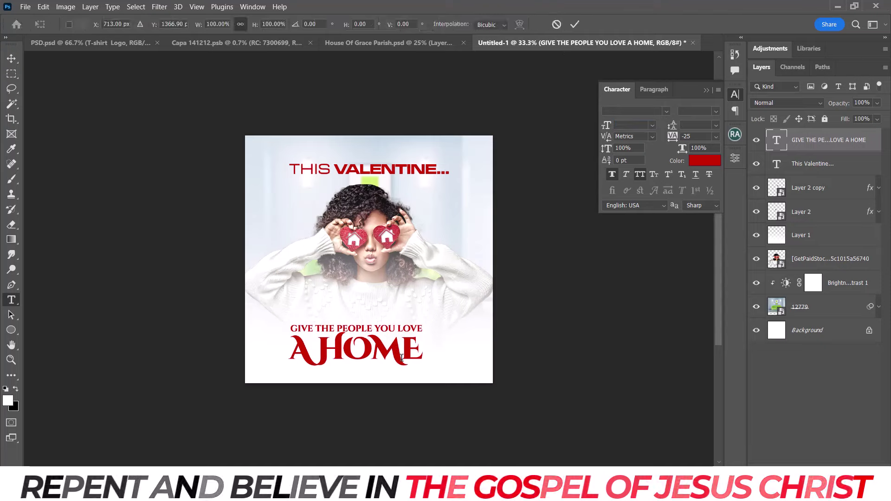
pyautogui.moveTo(423, 323)
pyautogui.mouseDown()
pyautogui.moveTo(432, 320)
pyautogui.moveTo(405, 344)
pyautogui.mouseUp()
pyautogui.press('Return')
pyautogui.press('v')
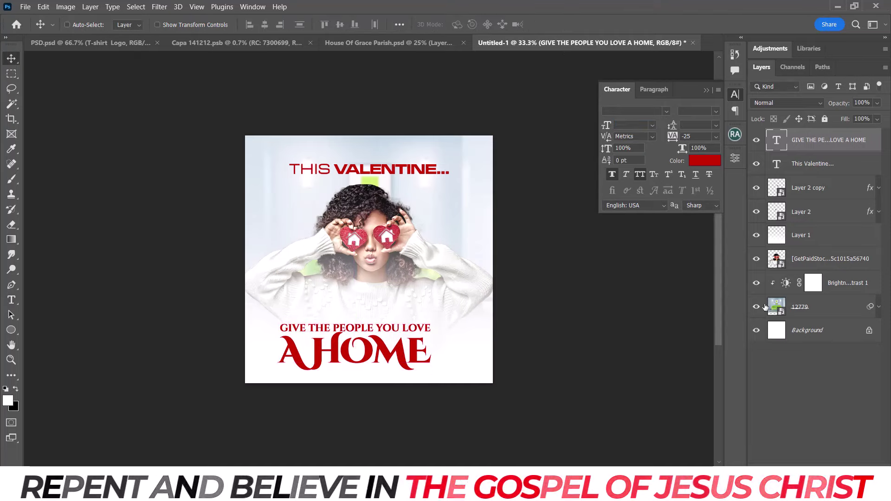
pyautogui.keyDown('ctrl'); pyautogui.click(800, 330); pyautogui.keyUp('ctrl')
pyautogui.click(264, 25)
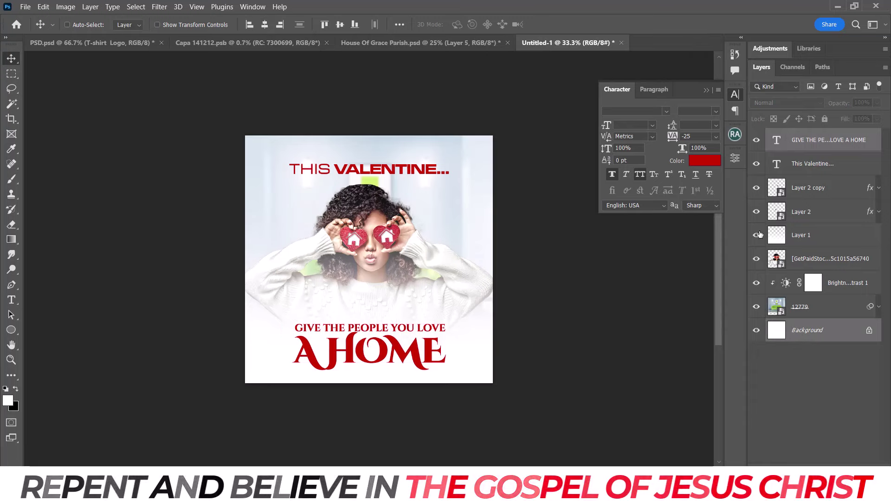
pyautogui.click(816, 163)
pyautogui.keyDown('ctrl'); pyautogui.click(817, 330); pyautogui.keyUp('ctrl')
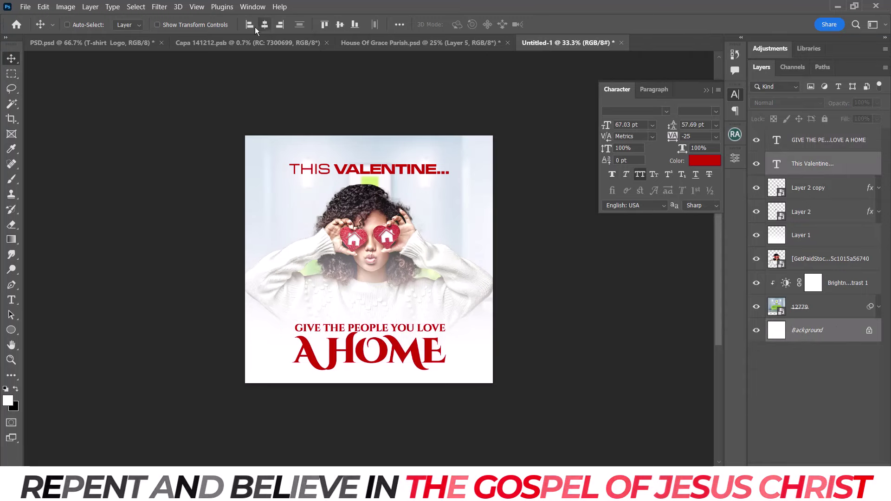
pyautogui.click(831, 140)
pyautogui.hotkey('ctrl', '+')
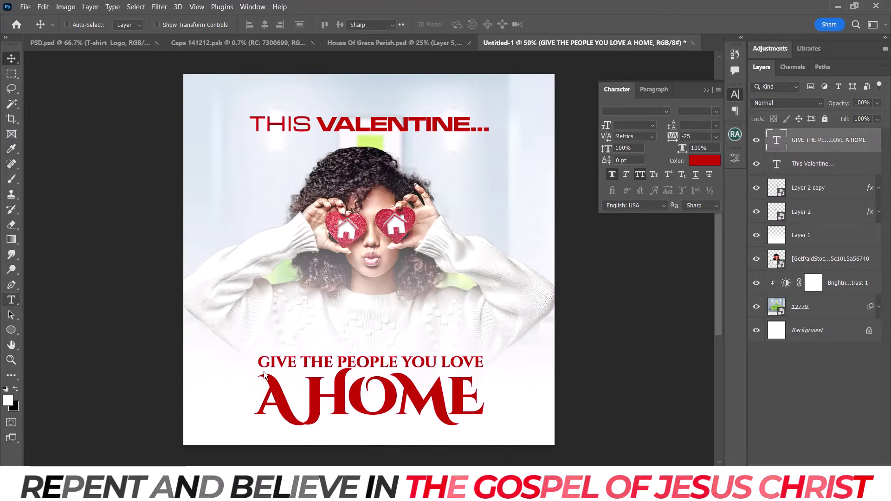
# Colour the GIVE THE PEOPLE YOU LOVE line green.
pyautogui.press('t')
pyautogui.moveTo(259, 361); pyautogui.dragTo(509, 363)
pyautogui.click(703, 161)
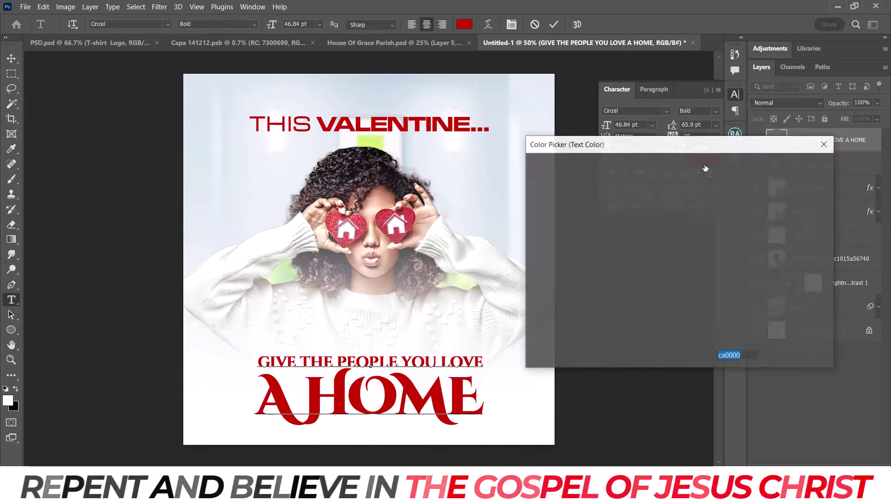
pyautogui.moveTo(694, 282); pyautogui.dragTo(693, 289)
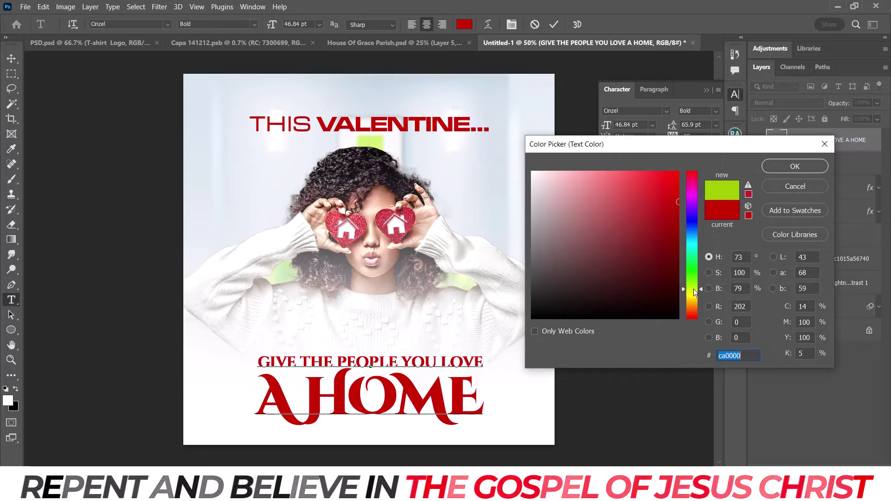
pyautogui.moveTo(659, 239); pyautogui.dragTo(679, 221)
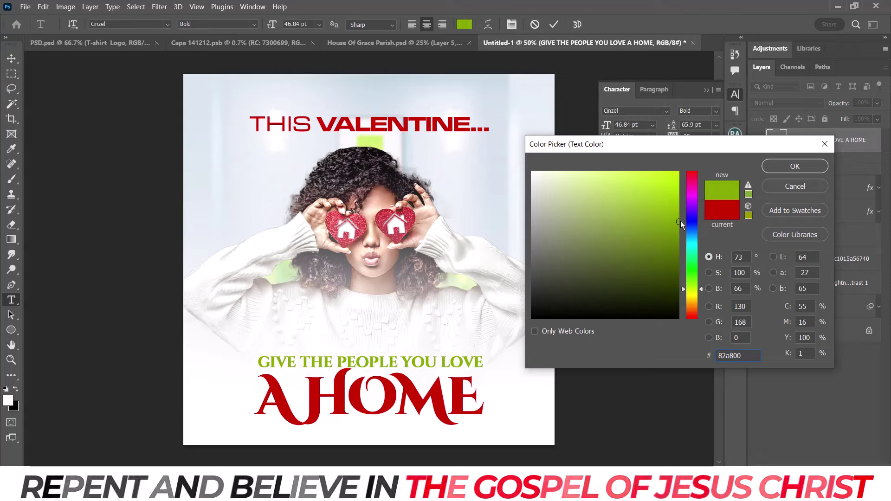
pyautogui.click(783, 163)
pyautogui.click(553, 24)
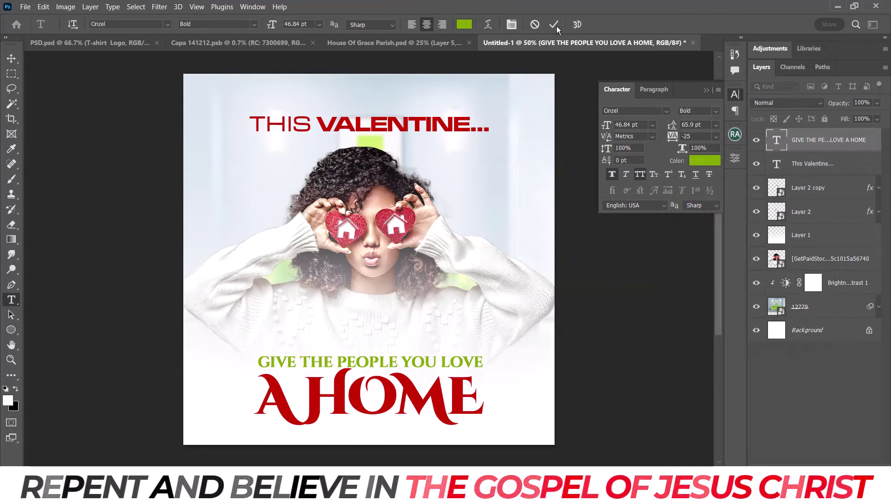
# Colour THIS with the same green sampled from the tagline.
pyautogui.moveTo(250, 123); pyautogui.dragTo(489, 124)
pyautogui.click(704, 161)
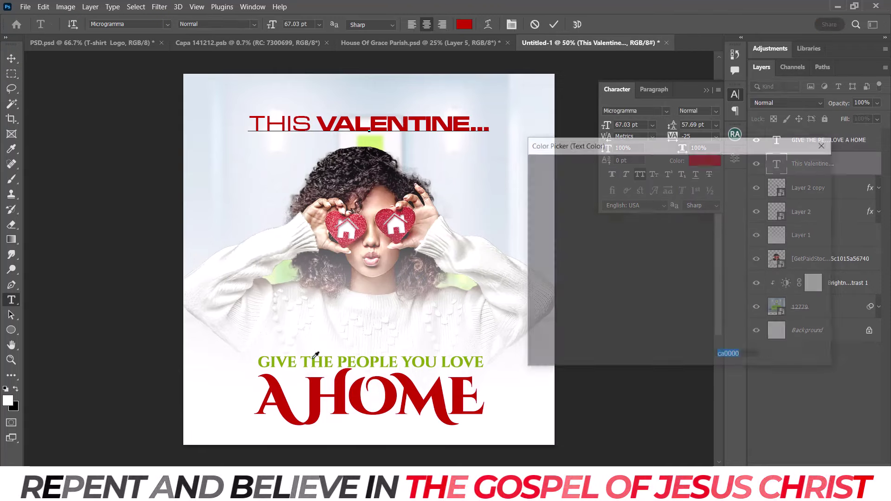
pyautogui.click(315, 360)
pyautogui.click(796, 170)
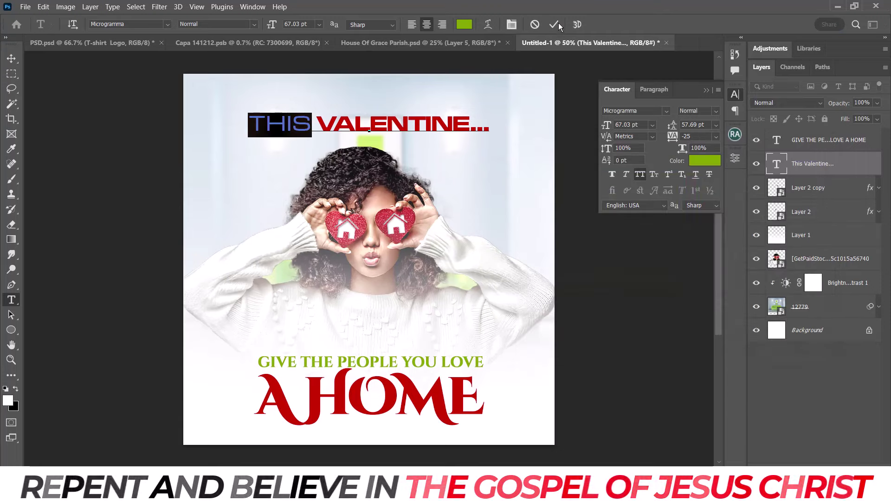
pyautogui.click(557, 24)
pyautogui.hotkey('ctrl', '-')
pyautogui.hotkey('ctrl', '-')
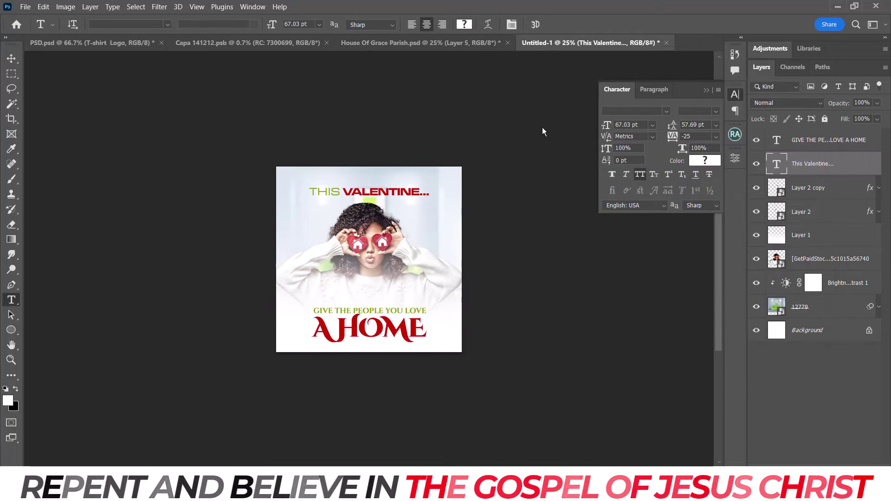
pyautogui.press('v')
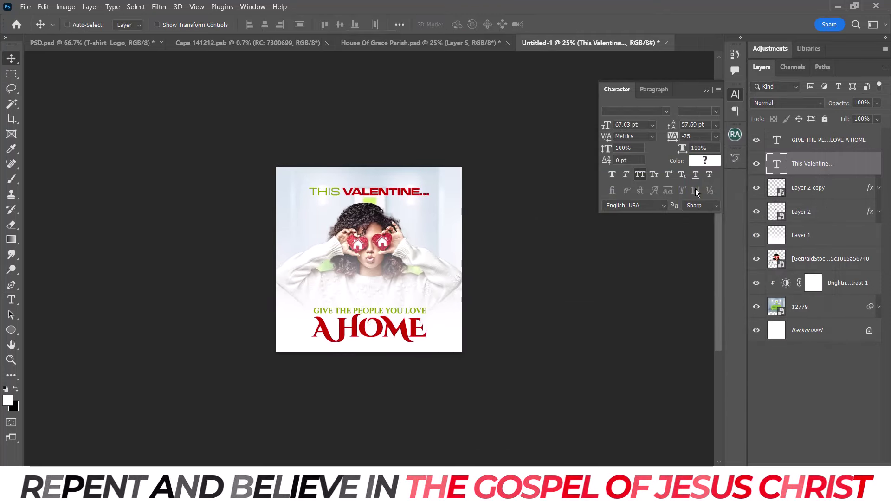
pyautogui.click(820, 141)
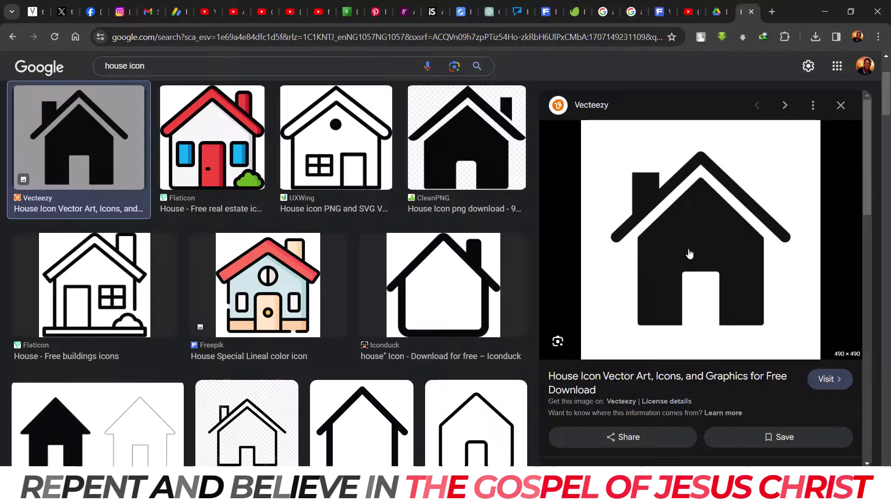
# Copy a black house icon from the web and paste it into the flyer as a new layer.
pyautogui.rightClick(688, 254)
pyautogui.click(729, 204)
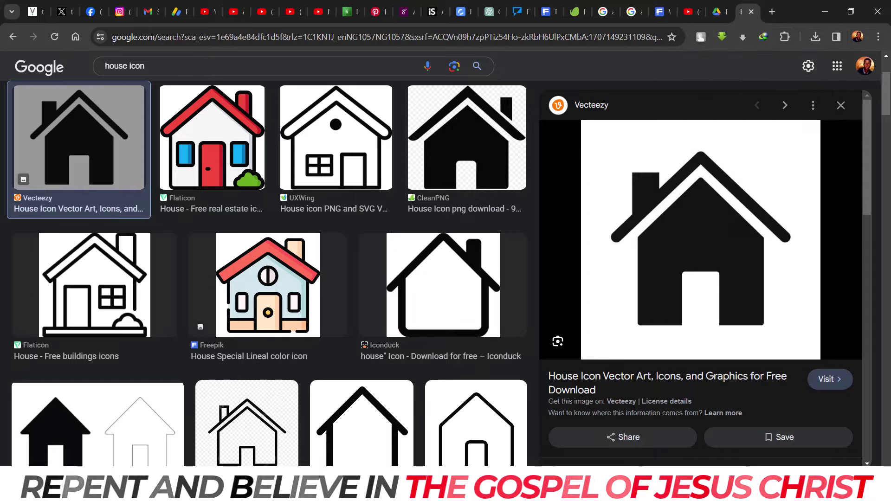
pyautogui.hotkey('alt', 'Tab')
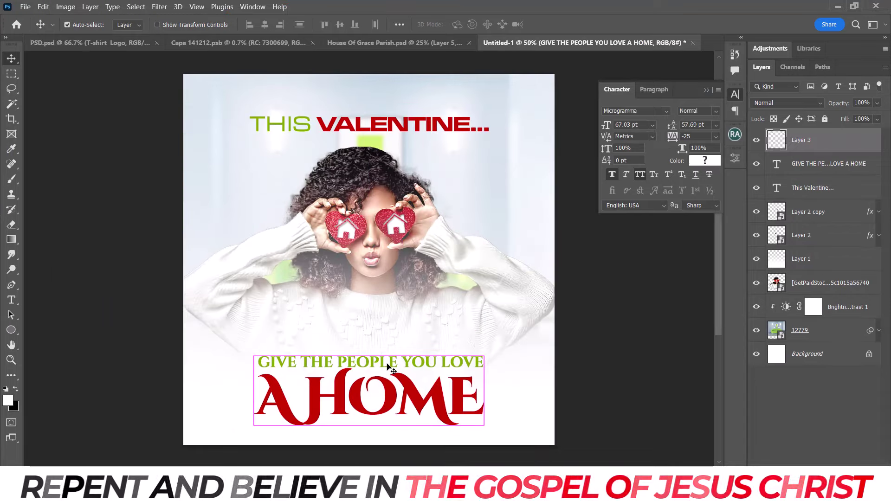
pyautogui.hotkey('ctrl', 'v')
# Remove the house icon's white background and shrink it into the O of A HOME.
pyautogui.press('w')
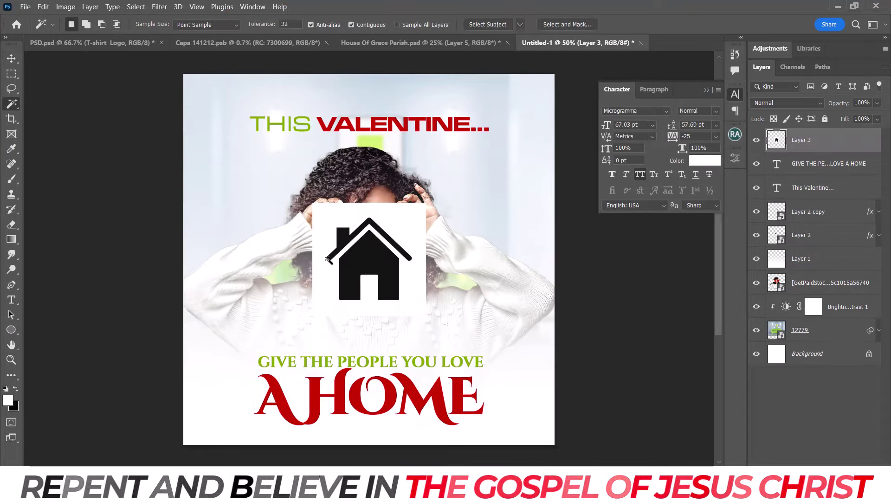
pyautogui.click(327, 259)
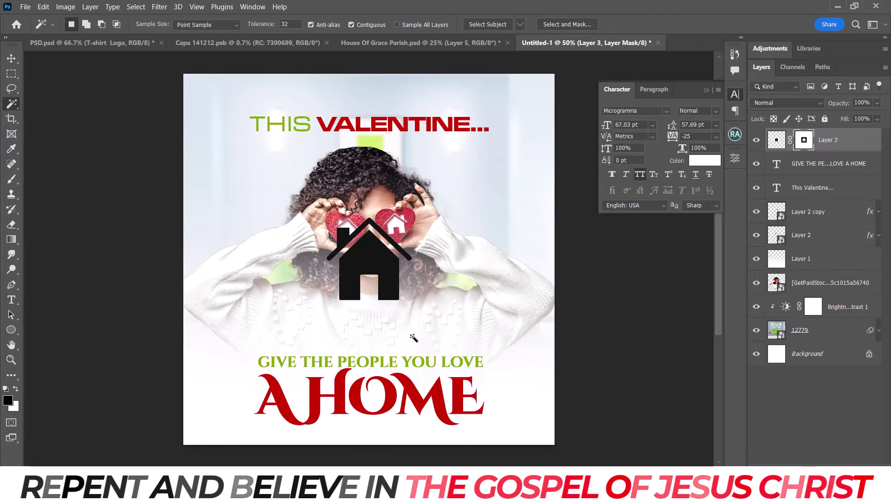
pyautogui.press('v')
pyautogui.moveTo(412, 332); pyautogui.dragTo(419, 444)
pyautogui.hotkey('ctrl', 't')
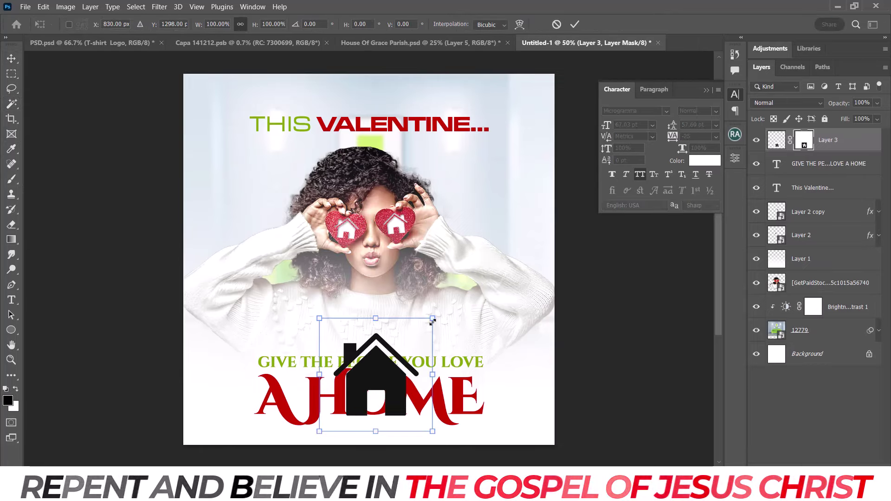
pyautogui.moveTo(432, 321)
pyautogui.mouseDown()
pyautogui.moveTo(394, 354)
pyautogui.moveTo(376, 394)
pyautogui.moveTo(387, 382)
pyautogui.mouseUp()
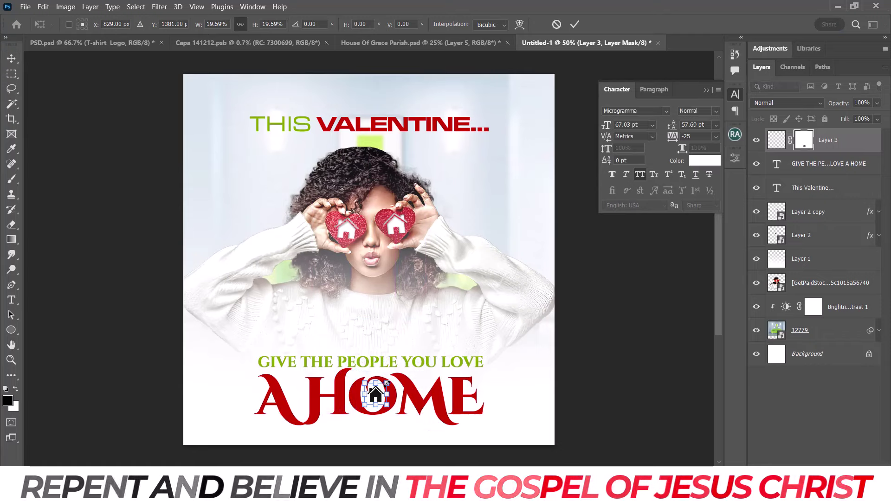
# Convert the house to a smart object and widen it to about 122% inside the O.
pyautogui.rightClick(814, 135)
pyautogui.click(742, 164)
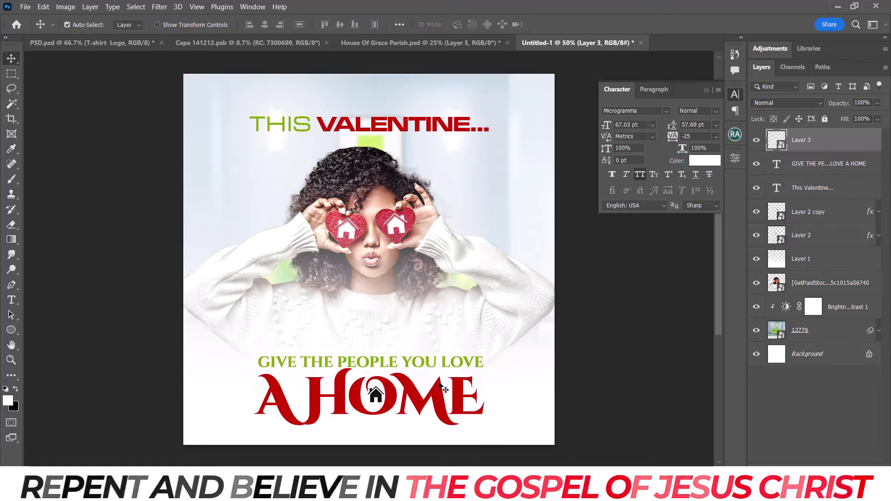
pyautogui.hotkey('ctrl', '+')
pyautogui.scroll(-5, 441, 385)
pyautogui.scroll(5, 438, 382)
pyautogui.hotkey('ctrl', 't')
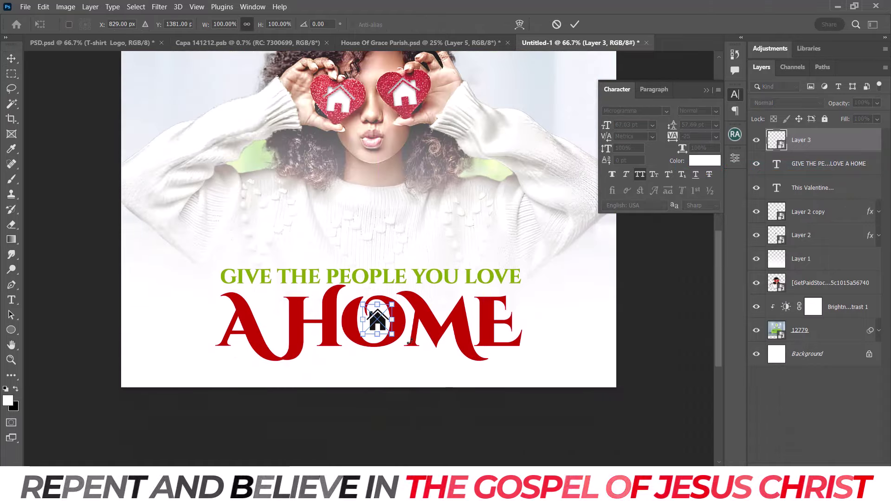
pyautogui.moveTo(392, 319); pyautogui.dragTo(388, 321)
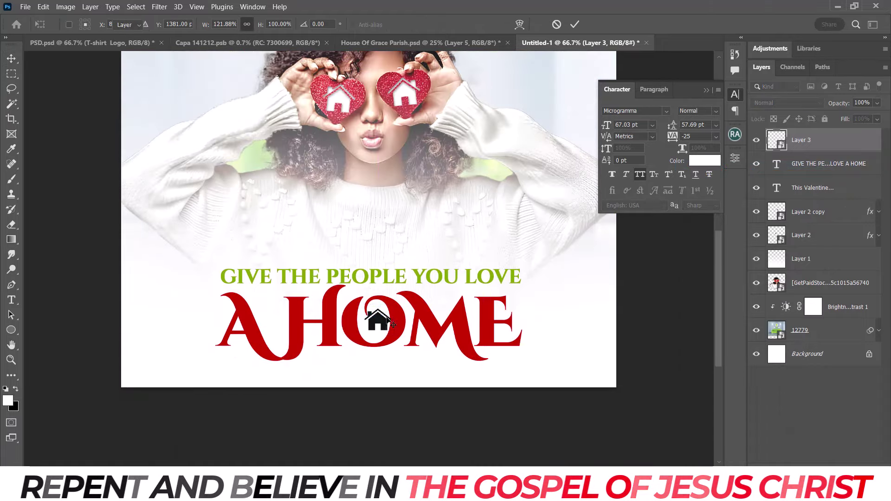
pyautogui.press('Return')
pyautogui.click(819, 163)
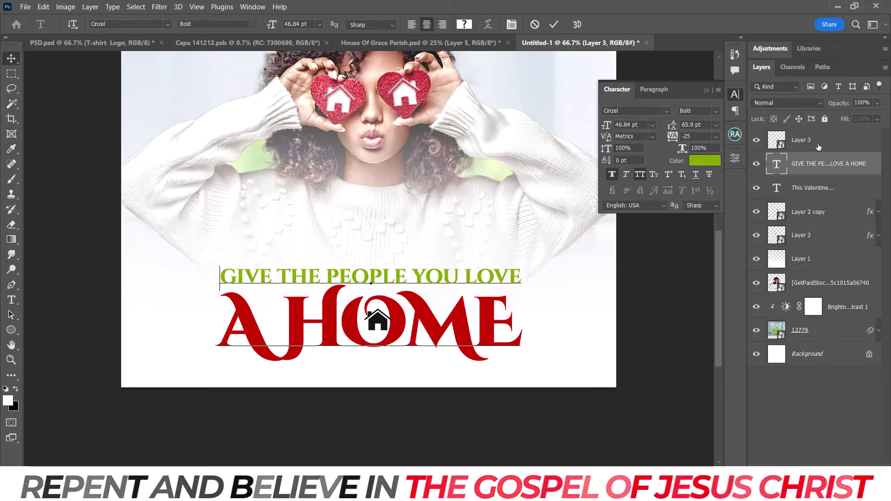
pyautogui.press('v')
pyautogui.click(819, 142)
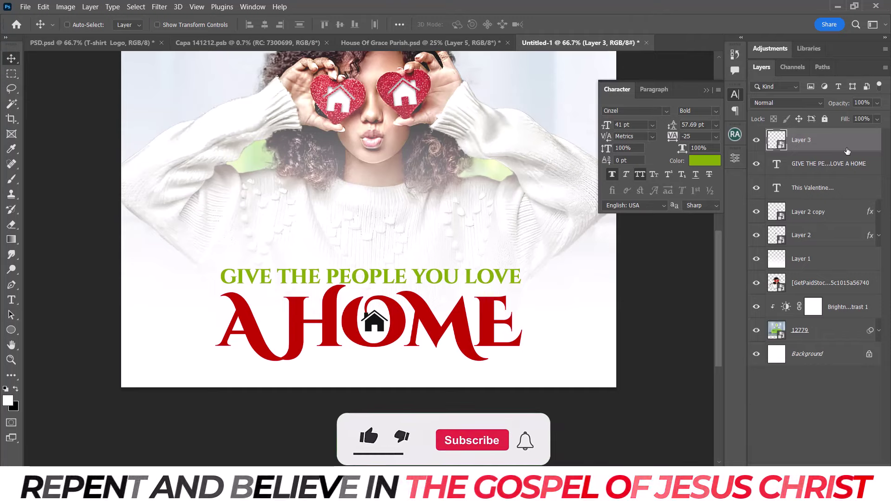
# Give the house layer a red Color Overlay style.
pyautogui.doubleClick(847, 150)
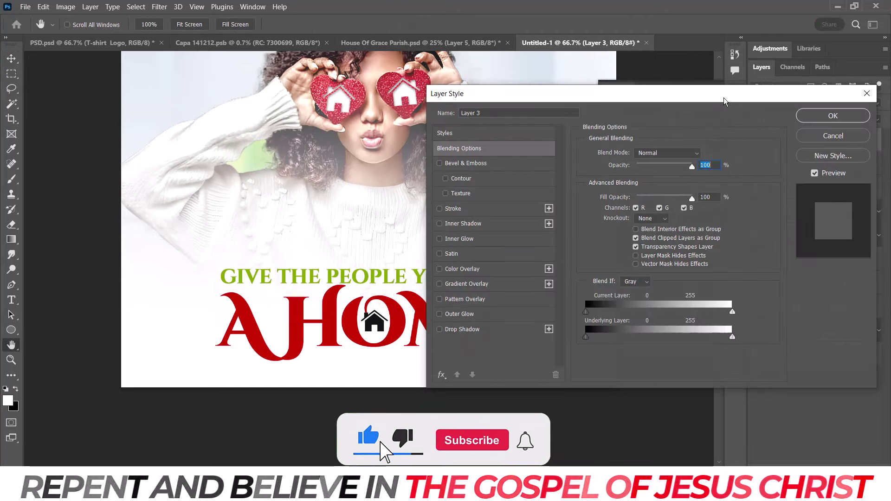
pyautogui.click(505, 241)
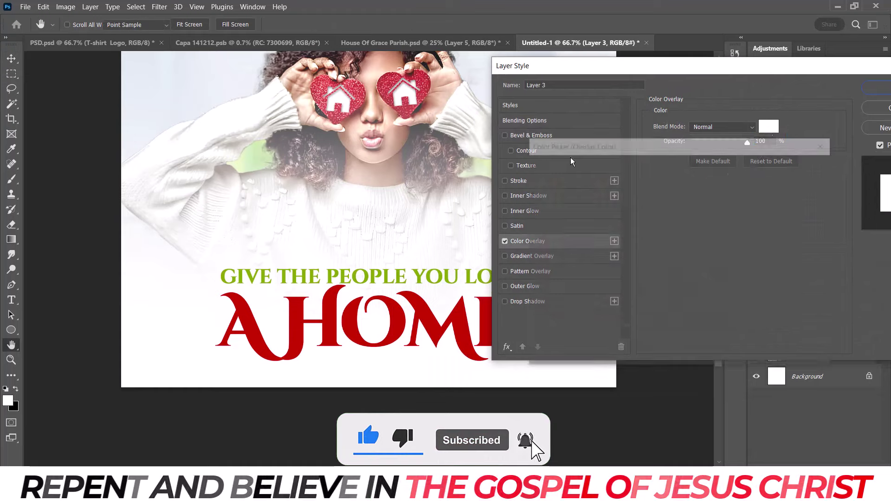
pyautogui.click(768, 126)
pyautogui.press('Return')
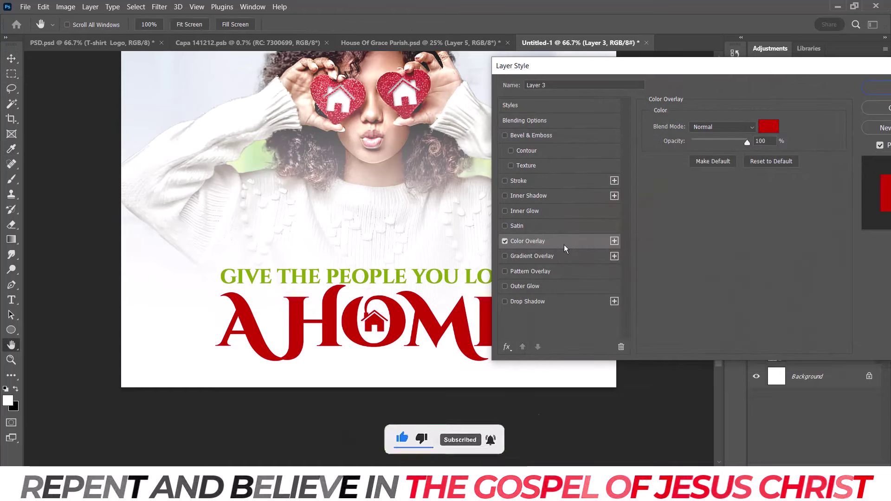
pyautogui.press('Return')
pyautogui.hotkey('ctrl', '+')
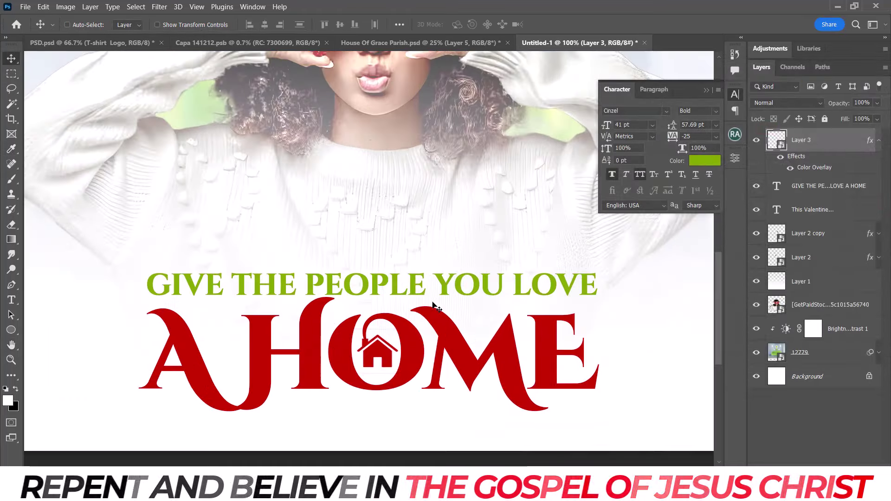
pyautogui.hotkey('ctrl', '+')
# Add a layer mask to the house and set up a small, fully hard brush.
pyautogui.click(791, 464)
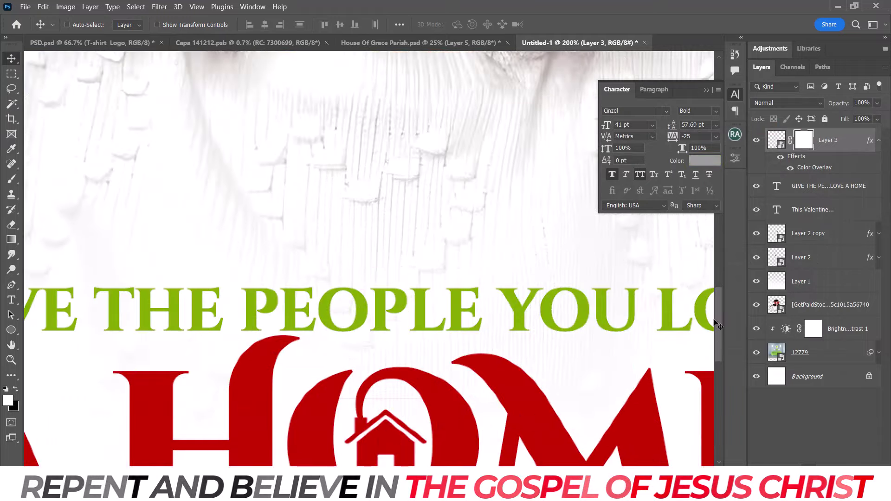
pyautogui.moveTo(721, 317); pyautogui.dragTo(721, 341)
pyautogui.click(13, 183)
pyautogui.rightClick(366, 242)
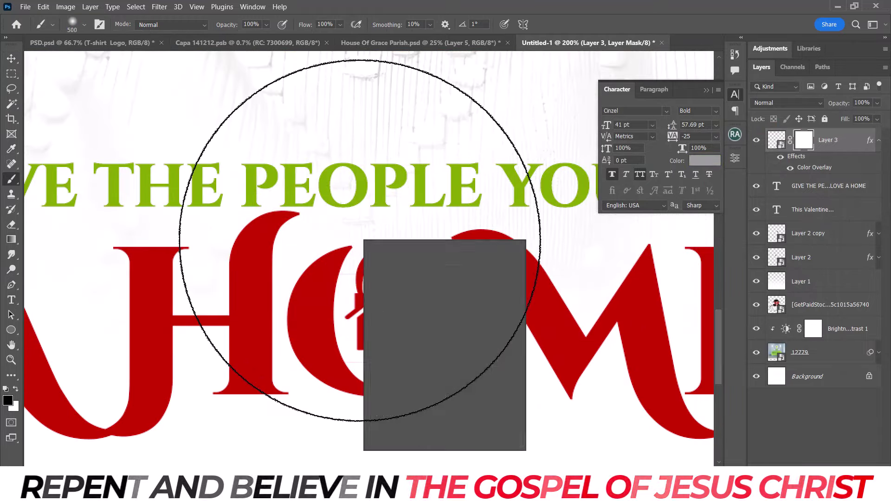
pyautogui.moveTo(420, 295); pyautogui.dragTo(493, 295)
pyautogui.press('Return')
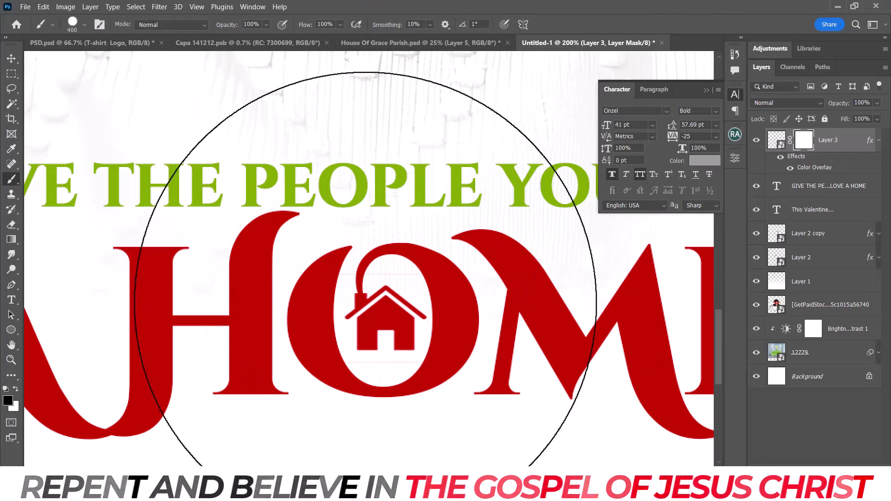
pyautogui.press('[')
pyautogui.press('[')
pyautogui.press('[')
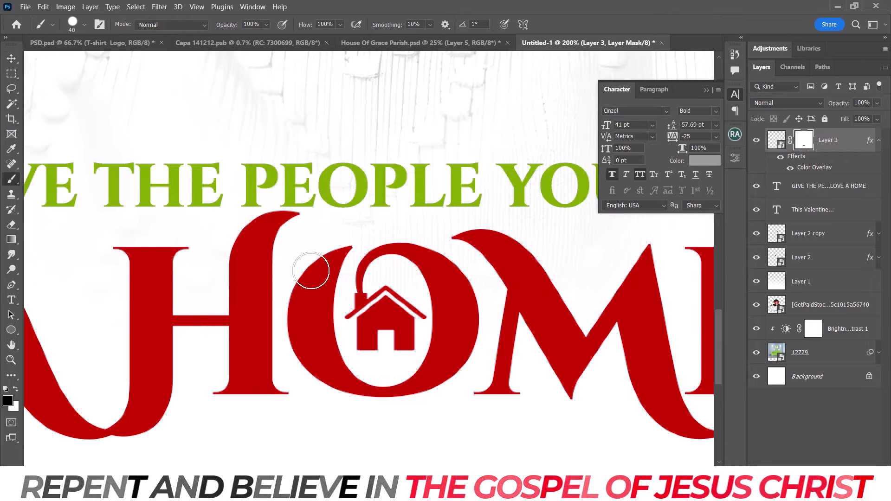
# Nudge the house graphic two steps to the left.
pyautogui.press('v')
pyautogui.press('Left')
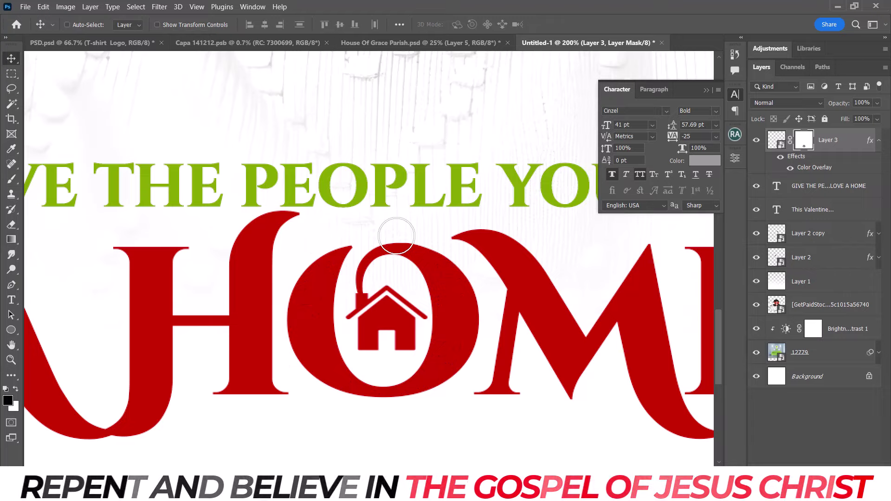
pyautogui.press('Left')
pyautogui.press('Left')
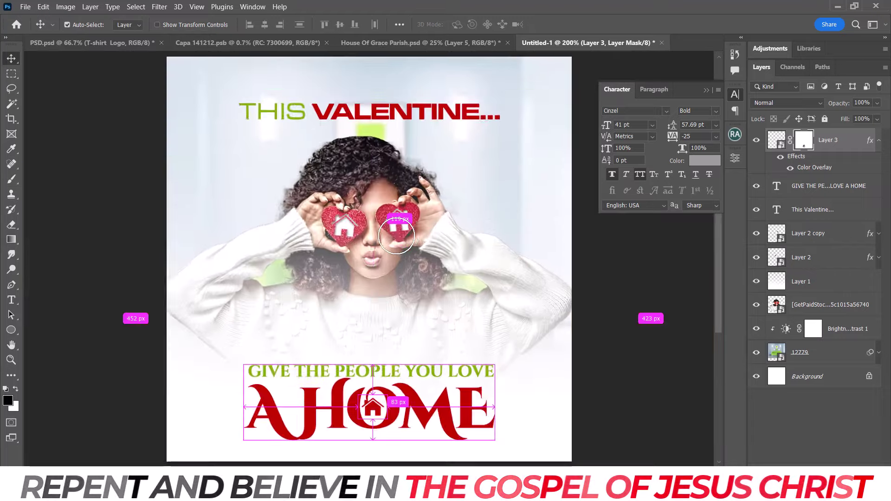
# Drag the Love-Icon image from the materials folder onto the flyer, above the brightness/contrast layer.
pyautogui.hotkey('ctrl', '0')
pyautogui.scroll(3, 396, 235)
pyautogui.scroll(-3, 396, 236)
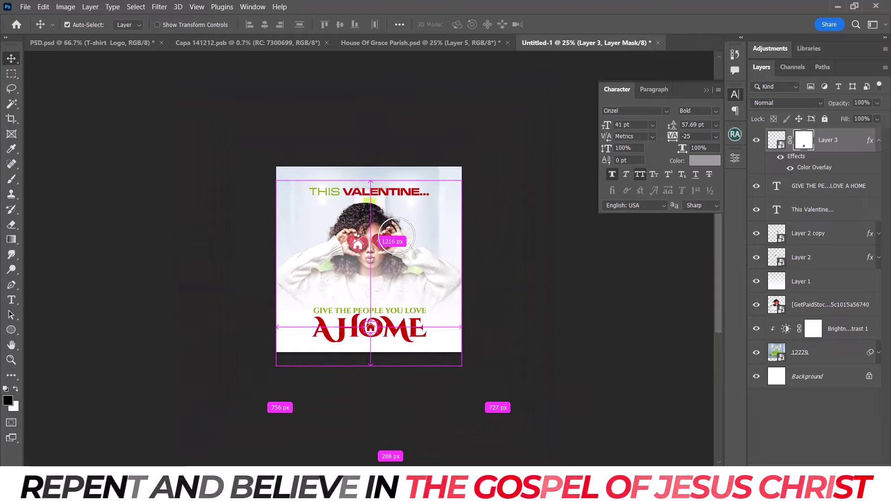
pyautogui.scroll(1, 397, 236)
pyautogui.scroll(2, 397, 235)
pyautogui.hotkey('ctrl', '0')
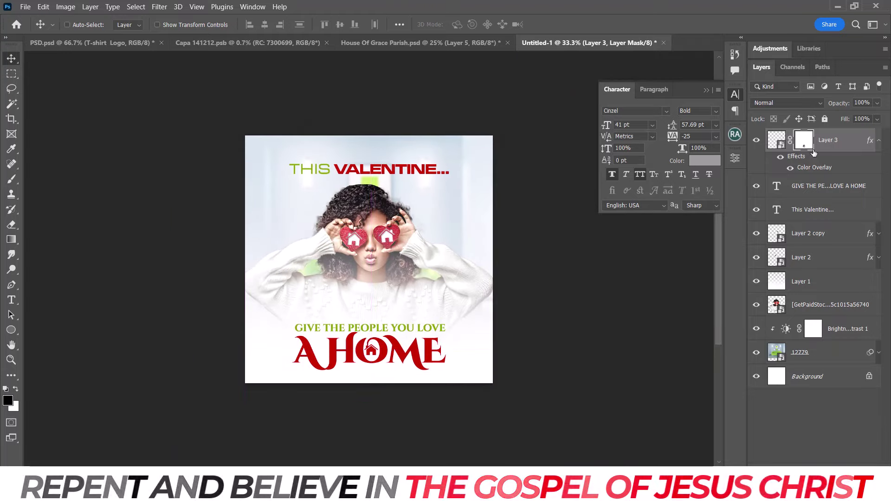
pyautogui.click(850, 306)
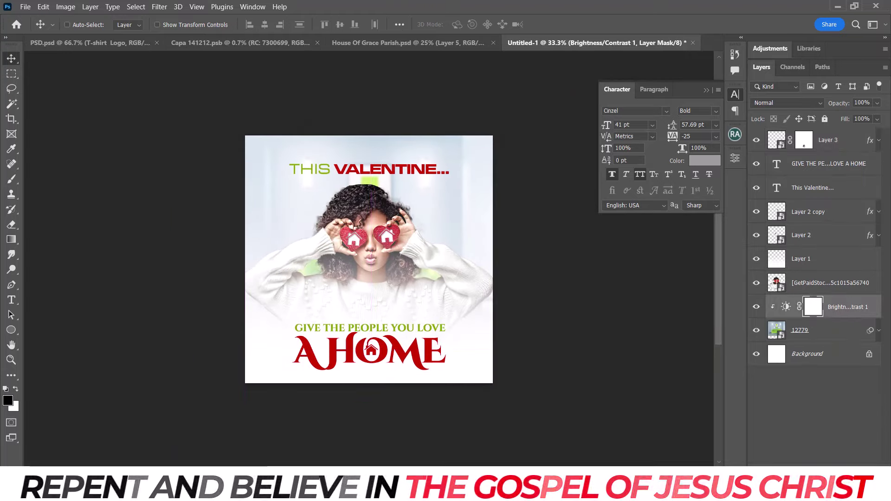
pyautogui.click(301, 441)
pyautogui.click(408, 123)
pyautogui.moveTo(408, 123); pyautogui.dragTo(295, 312)
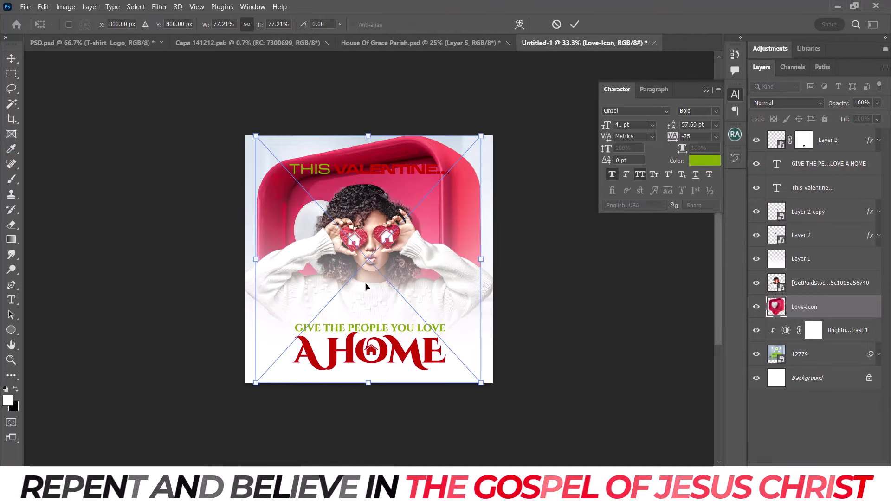
# Scale the Love-Icon heart down and position it near the top right beside her head.
pyautogui.moveTo(255, 382); pyautogui.dragTo(397, 228)
pyautogui.moveTo(486, 133)
pyautogui.mouseDown()
pyautogui.moveTo(454, 166)
pyautogui.moveTo(449, 203)
pyautogui.moveTo(462, 193)
pyautogui.mouseUp()
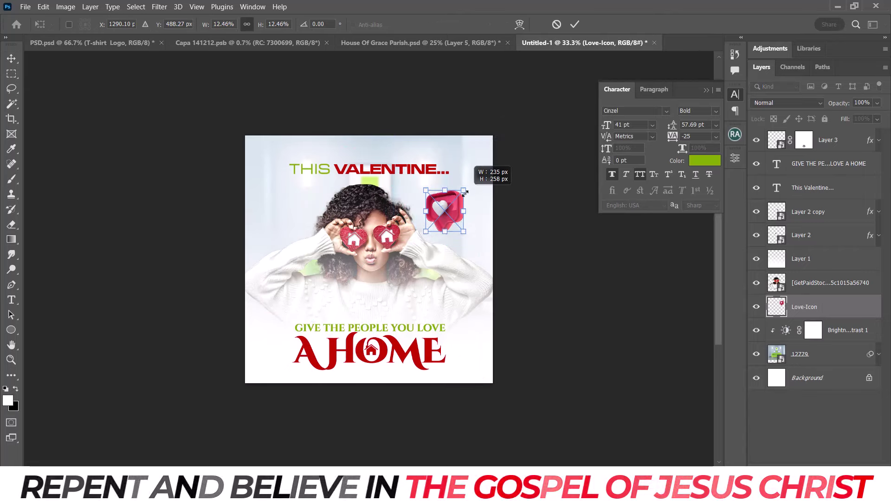
pyautogui.press('Return')
pyautogui.moveTo(466, 227); pyautogui.dragTo(459, 227)
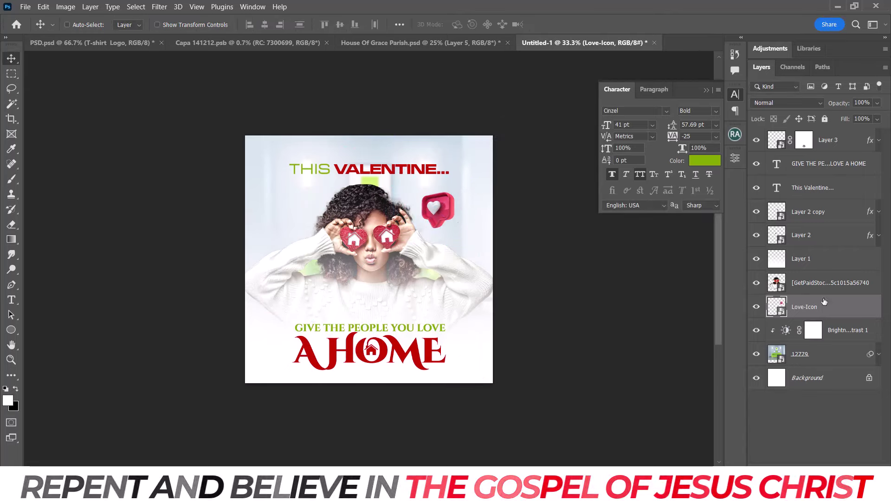
# Add a clipped Hue/Saturation layer to the heart: Hue +4, Saturation +20, Lightness -5.
pyautogui.click(825, 474)
pyautogui.click(808, 362)
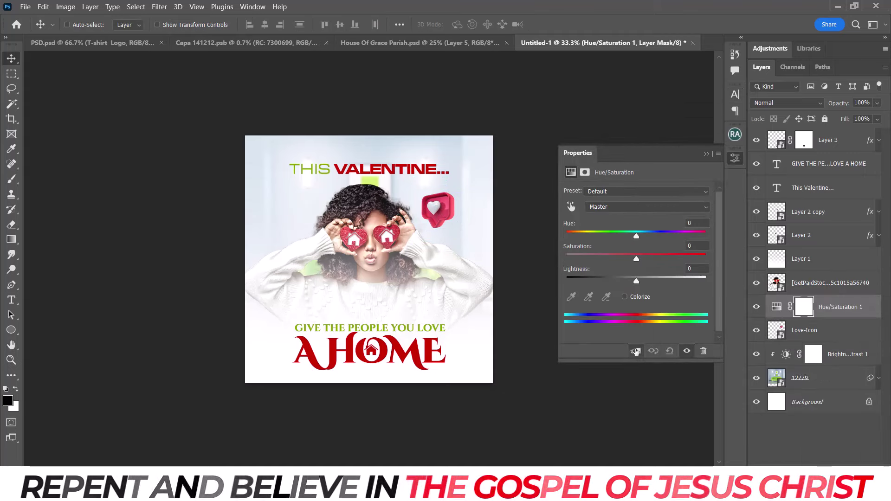
pyautogui.click(635, 350)
pyautogui.hotkey('ctrl', '+')
pyautogui.moveTo(636, 237); pyautogui.dragTo(649, 259)
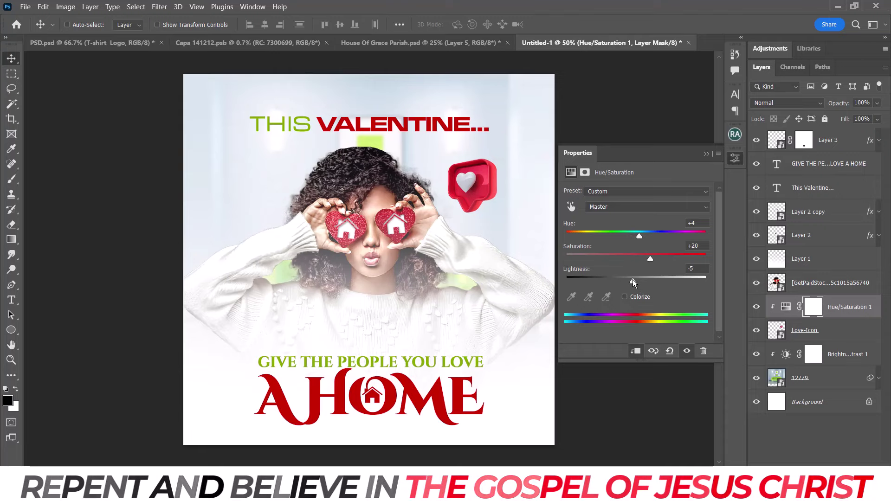
pyautogui.click(737, 158)
# Shrink the Love-Icon heart slightly.
pyautogui.click(803, 330)
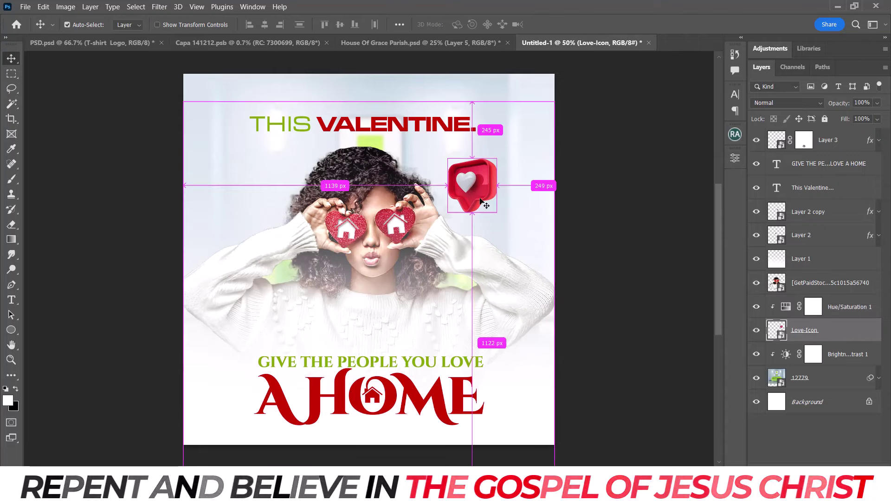
pyautogui.hotkey('ctrl', 't')
pyautogui.moveTo(495, 160); pyautogui.dragTo(491, 164)
pyautogui.press('Return')
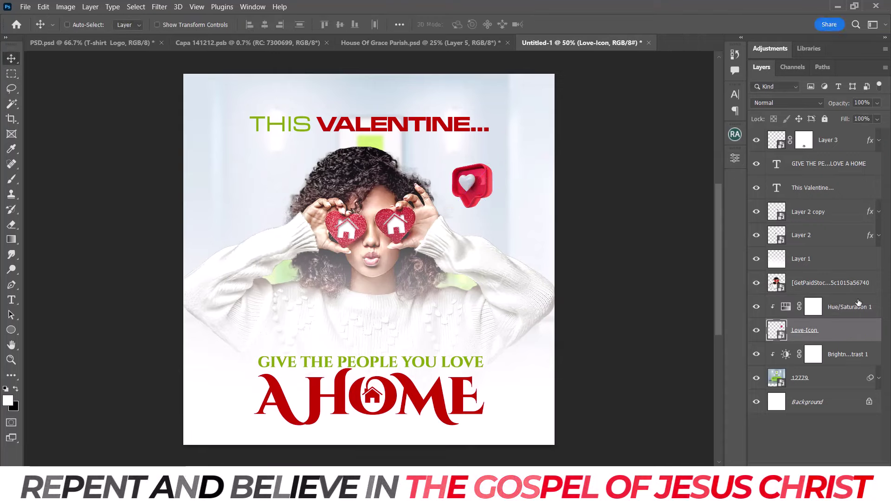
# Duplicate the heart with its Hue/Saturation layer, then move the copy to the lower left and enlarge it.
pyautogui.keyDown('shift'); pyautogui.click(861, 310); pyautogui.keyUp('shift')
pyautogui.hotkey('ctrl', 'j')
pyautogui.moveTo(863, 311); pyautogui.dragTo(841, 246)
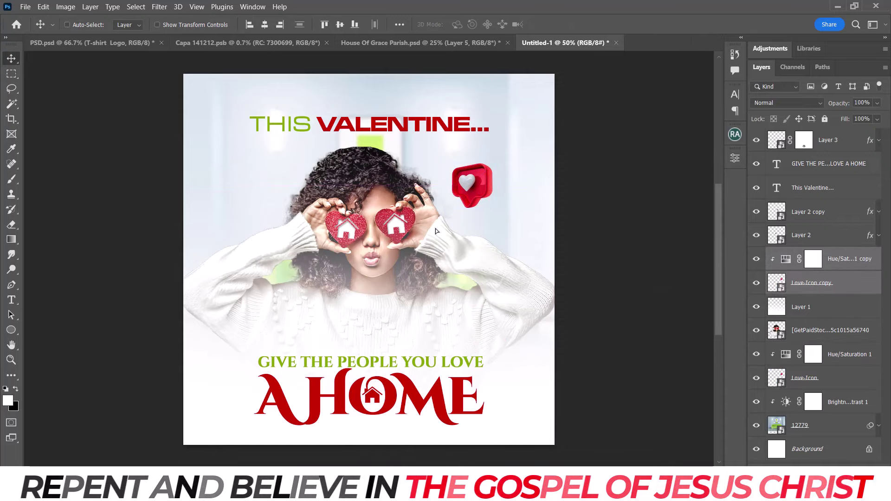
pyautogui.moveTo(479, 205); pyautogui.dragTo(242, 364)
pyautogui.hotkey('ctrl', 't')
pyautogui.moveTo(256, 319); pyautogui.dragTo(303, 290)
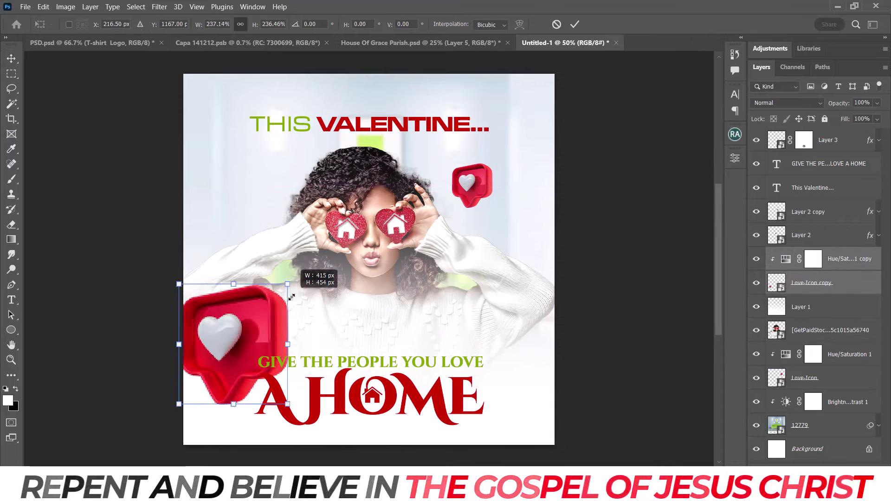
pyautogui.press('Return')
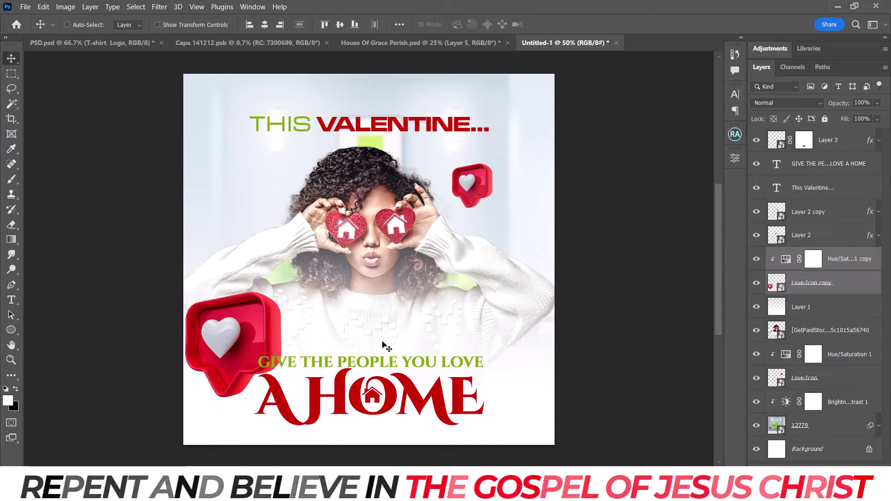
# Mirror the large heart copy horizontally, partly past the flyer's left edge.
pyautogui.hotkey('ctrl', 't')
pyautogui.rightClick(253, 344)
pyautogui.click(278, 325)
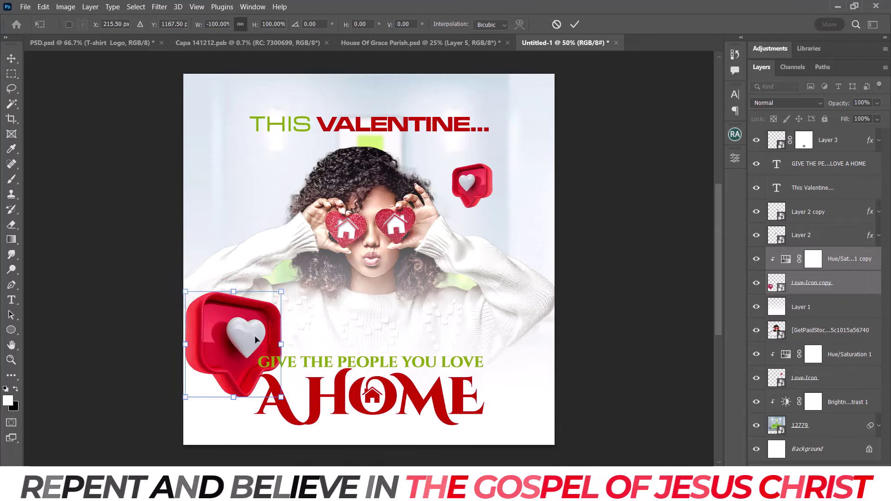
pyautogui.moveTo(256, 339); pyautogui.dragTo(228, 336)
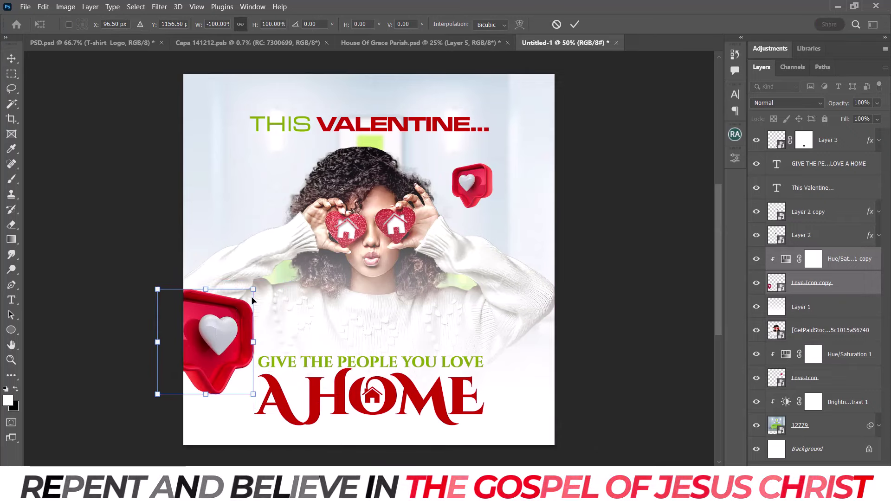
pyautogui.moveTo(252, 300); pyautogui.dragTo(251, 281)
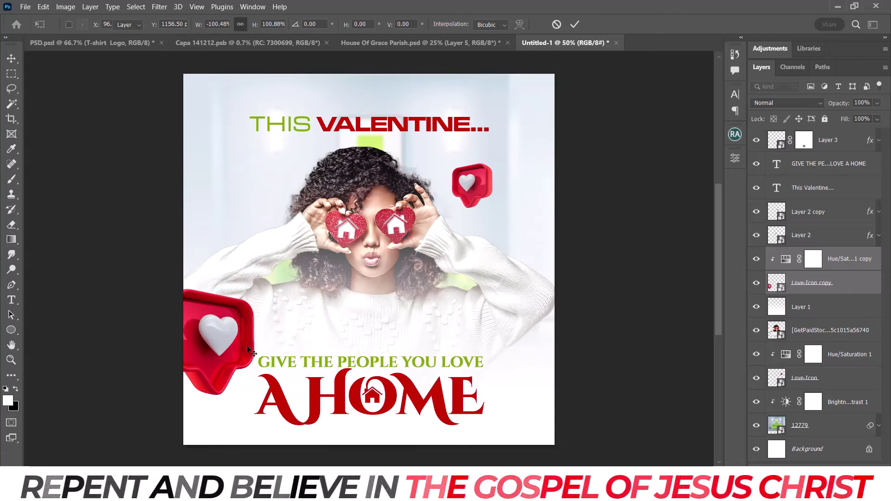
pyautogui.press('Return')
# Shrink the original top-right Love-Icon heart to about 8%.
pyautogui.click(845, 380)
pyautogui.hotkey('ctrl', 't')
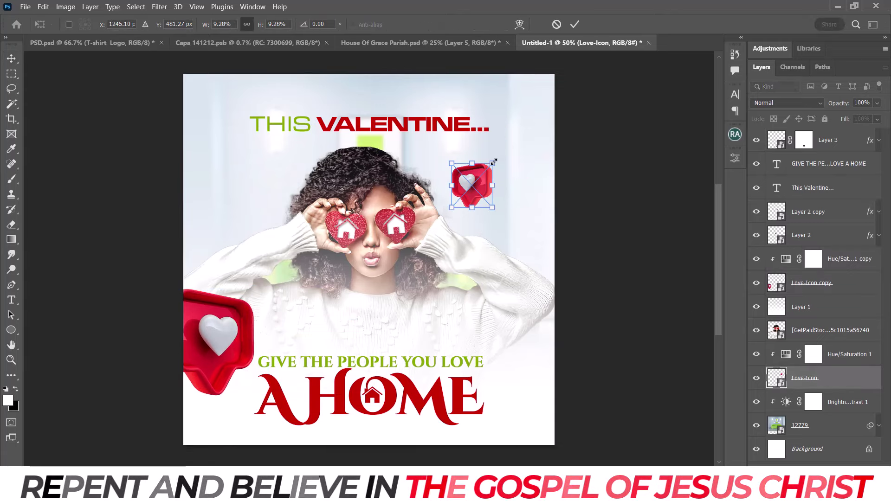
pyautogui.moveTo(493, 161); pyautogui.dragTo(492, 166)
pyautogui.press('Return')
# Apply a Motion Blur with Distance 15 to the small Love-Icon heart.
pyautogui.click(159, 7)
pyautogui.moveTo(166, 146)
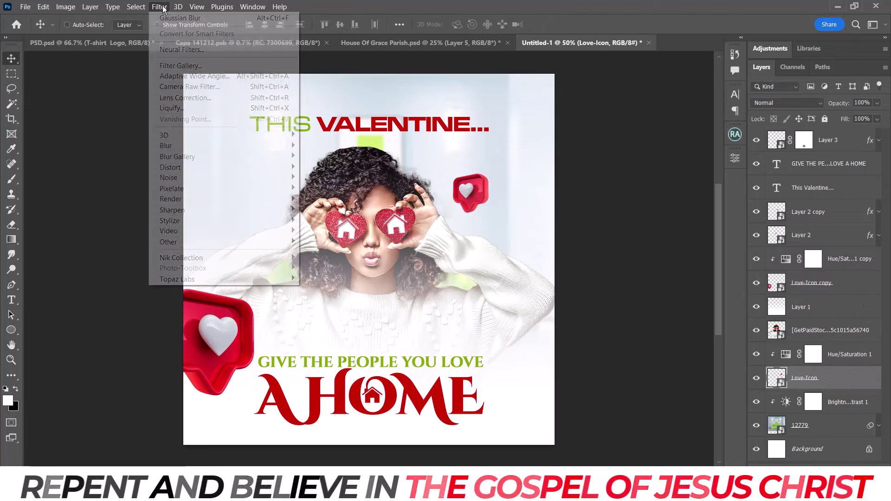
pyautogui.click(327, 209)
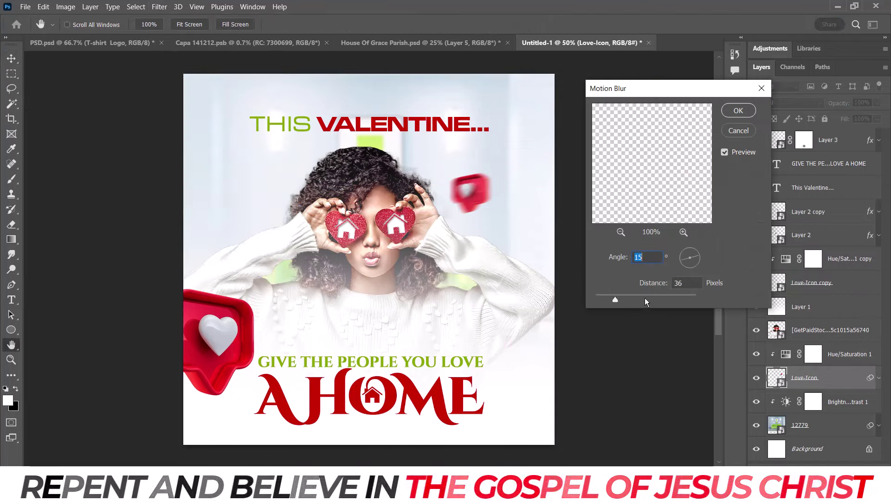
pyautogui.moveTo(606, 299); pyautogui.dragTo(603, 298)
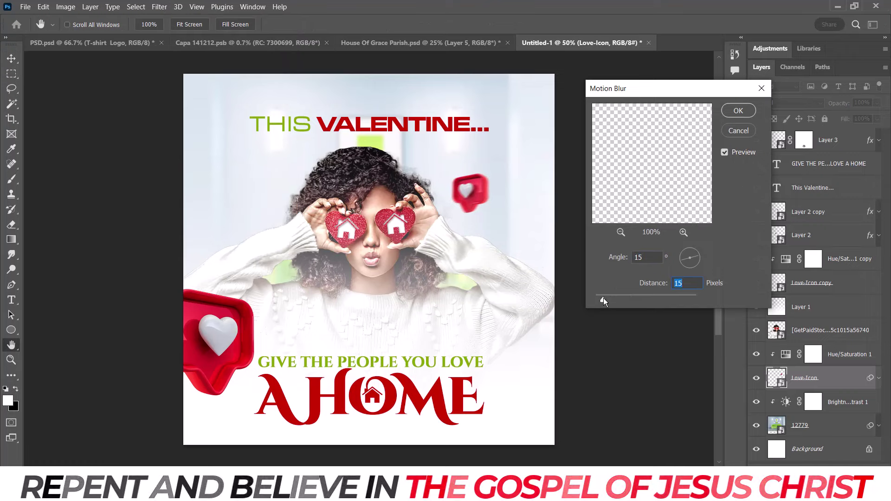
pyautogui.click(732, 112)
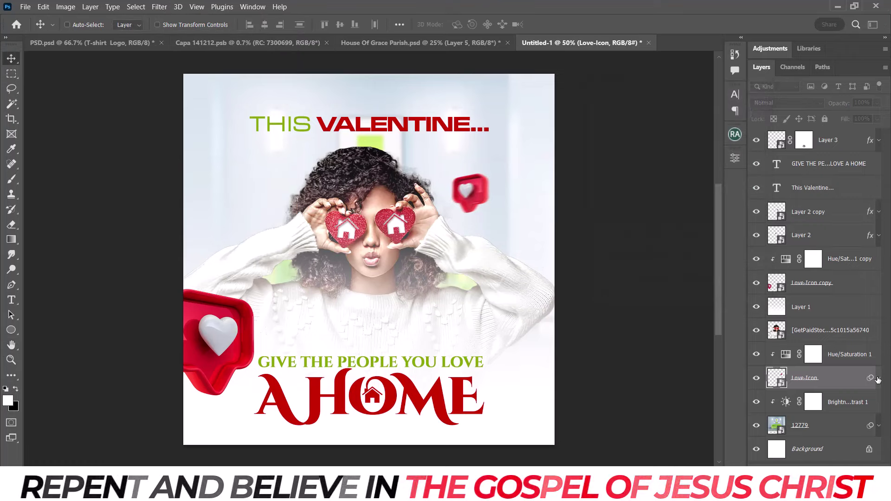
# Apply a Motion Blur with Angle -2° and Distance 39 to the large Love-Icon copy.
pyautogui.click(847, 287)
pyautogui.click(160, 6)
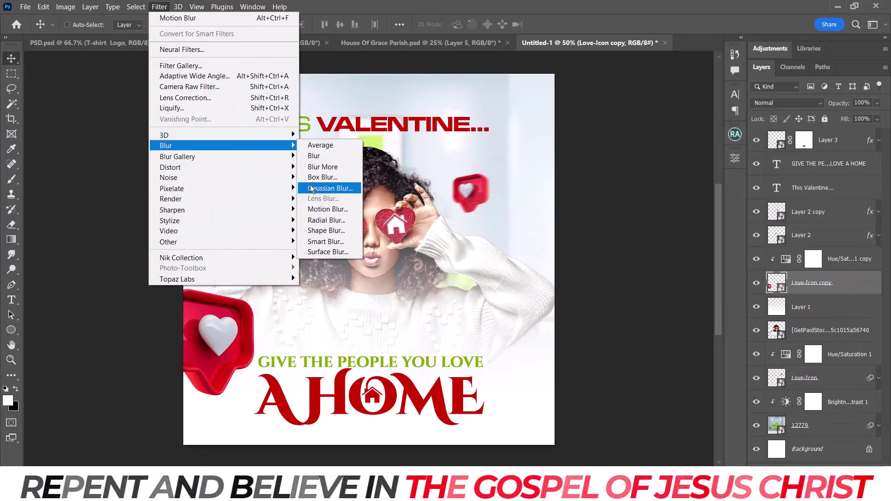
pyautogui.click(324, 209)
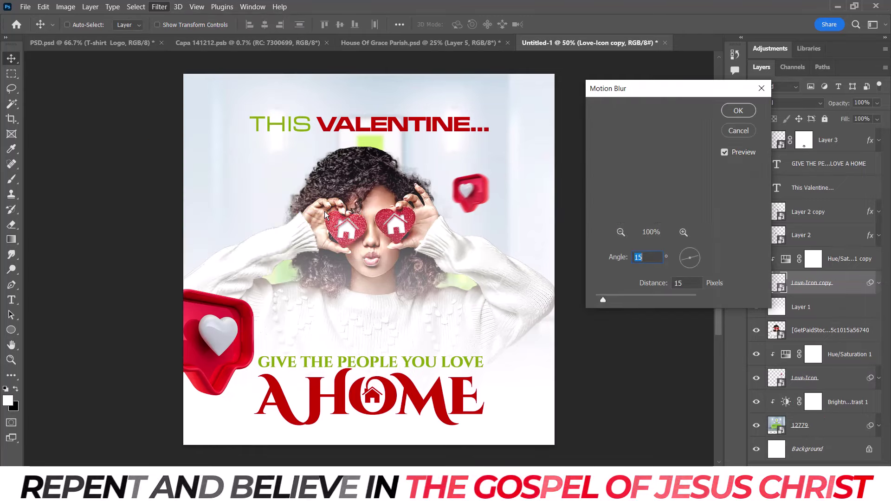
pyautogui.click(700, 258)
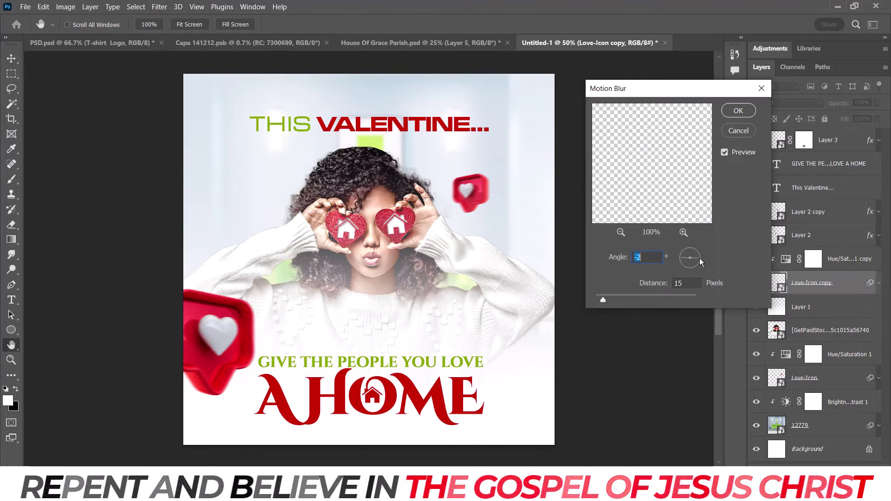
pyautogui.moveTo(603, 299); pyautogui.dragTo(617, 296)
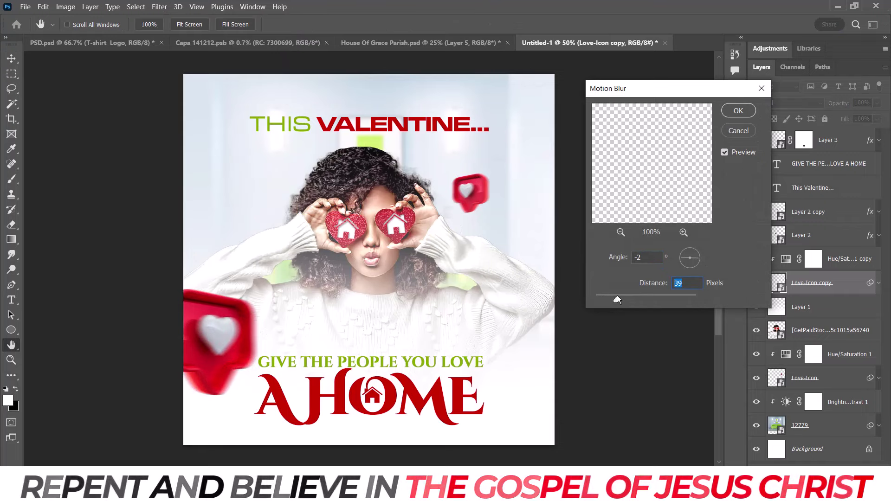
pyautogui.click(747, 110)
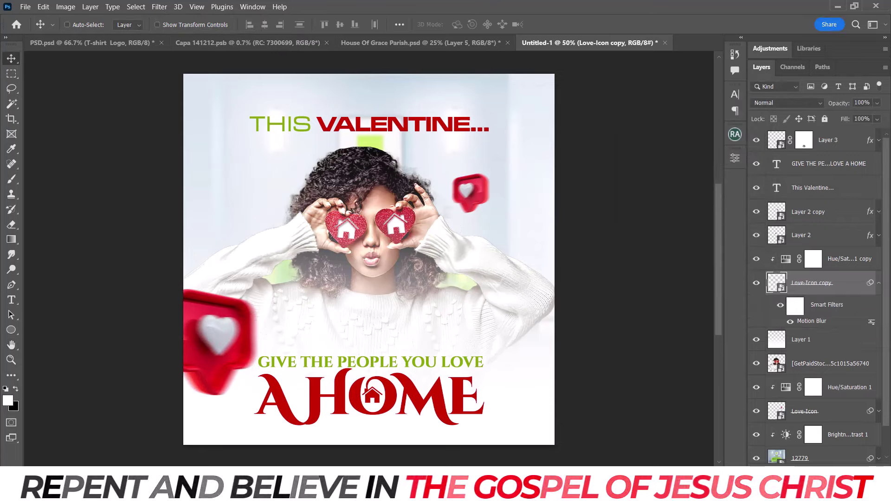
# Scale the GIVE THE PEOPLE YOU LOVE / A HOME headline and Layer 3 to about 96%.
pyautogui.click(831, 167)
pyautogui.keyDown('shift'); pyautogui.click(828, 140); pyautogui.keyUp('shift')
pyautogui.hotkey('ctrl', 't')
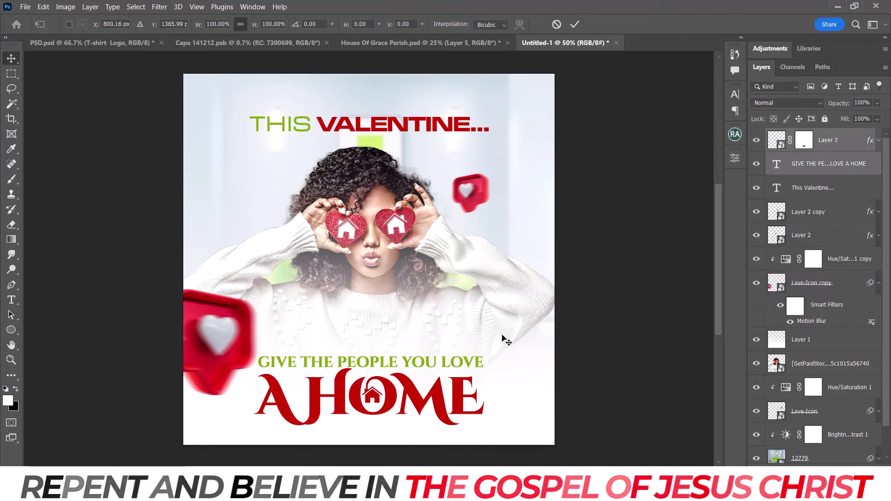
pyautogui.moveTo(485, 355); pyautogui.dragTo(479, 358)
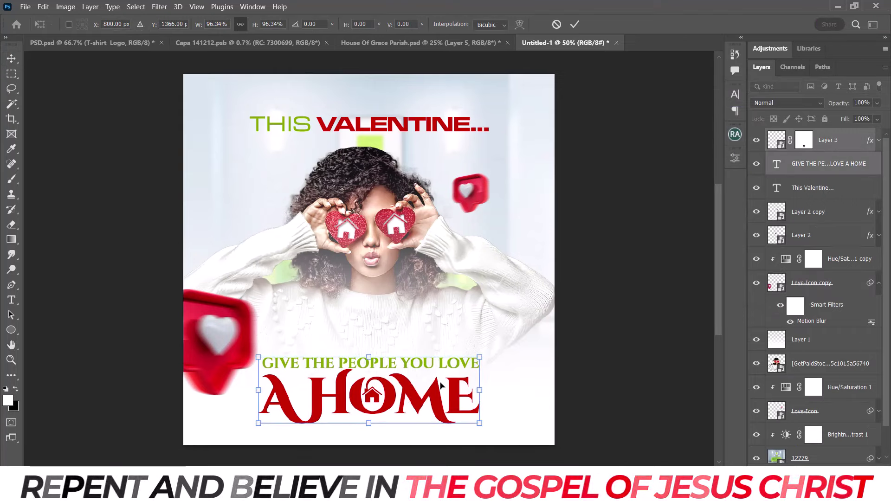
pyautogui.press('Return')
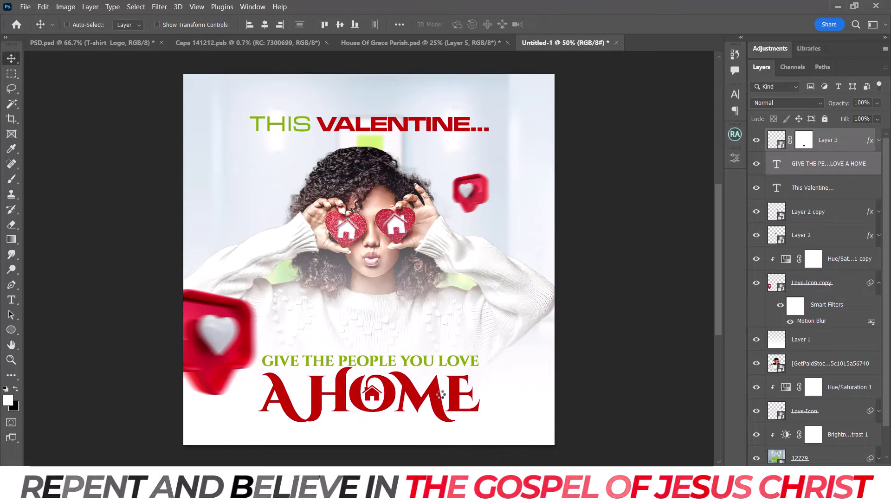
pyautogui.hotkey('ctrl', '-')
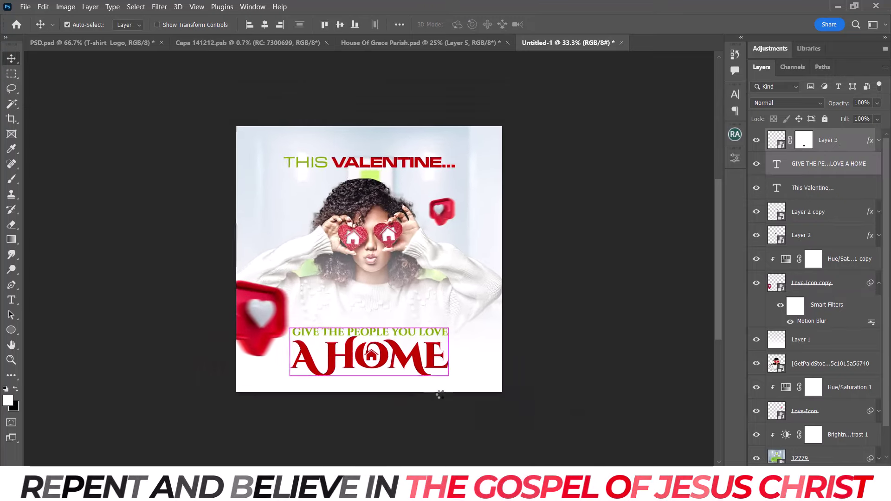
pyautogui.hotkey('ctrl', '+')
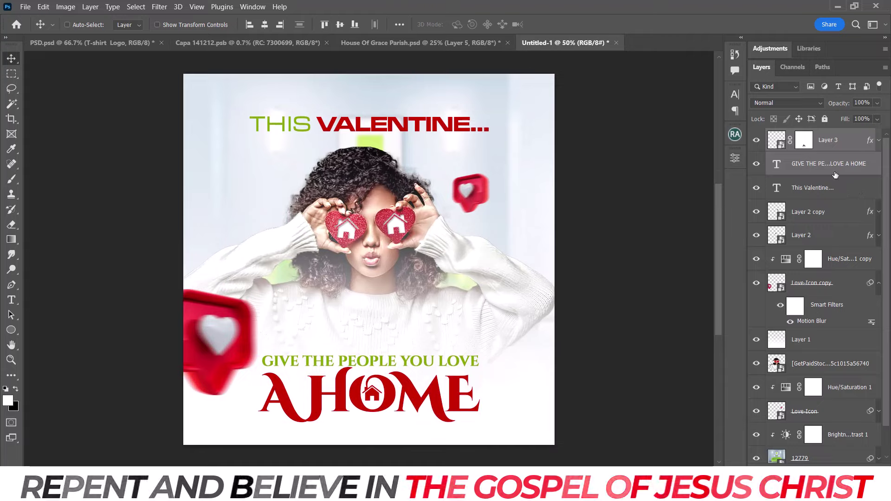
# Place the Light-Glow (2) image onto the flyer from the materials folder.
pyautogui.click(301, 426)
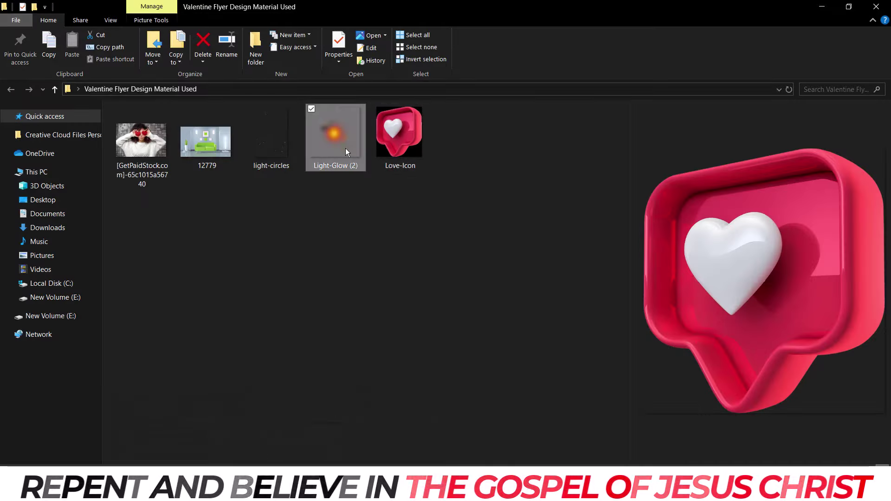
pyautogui.moveTo(346, 148)
pyautogui.mouseDown()
pyautogui.moveTo(293, 404)
pyautogui.moveTo(378, 275)
pyautogui.moveTo(352, 279)
pyautogui.mouseUp()
pyautogui.press('Return')
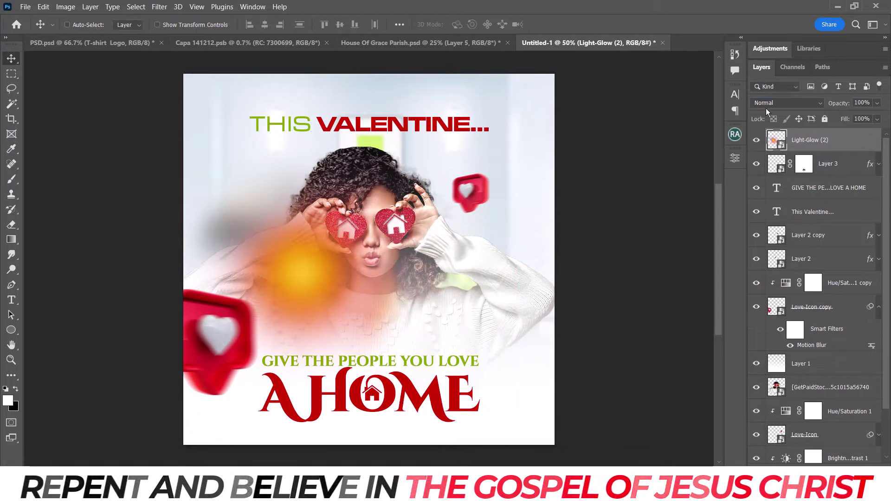
# Set the Light-Glow (2) layer to Screen blend mode and place a duplicate nearby.
pyautogui.click(770, 103)
pyautogui.click(759, 200)
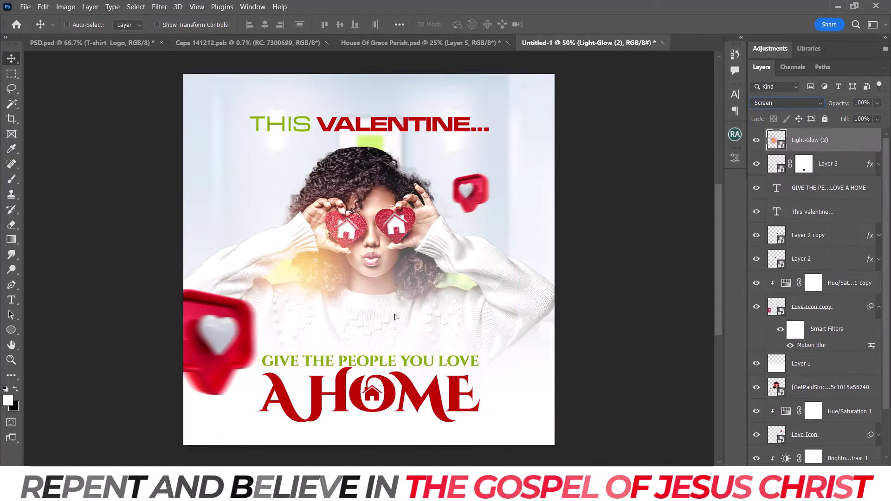
pyautogui.moveTo(394, 316)
pyautogui.mouseDown()
pyautogui.moveTo(407, 317)
pyautogui.moveTo(464, 271)
pyautogui.moveTo(479, 280)
pyautogui.mouseUp()
pyautogui.hotkey('ctrl', '-')
pyautogui.hotkey('ctrl', '+')
# Move the original glow beside the woman's face and review the whole flyer.
pyautogui.click(817, 163)
pyautogui.moveTo(365, 255)
pyautogui.mouseDown()
pyautogui.moveTo(299, 255)
pyautogui.moveTo(305, 248)
pyautogui.mouseUp()
pyautogui.hotkey('ctrl', '-')
pyautogui.hotkey('ctrl', '+')
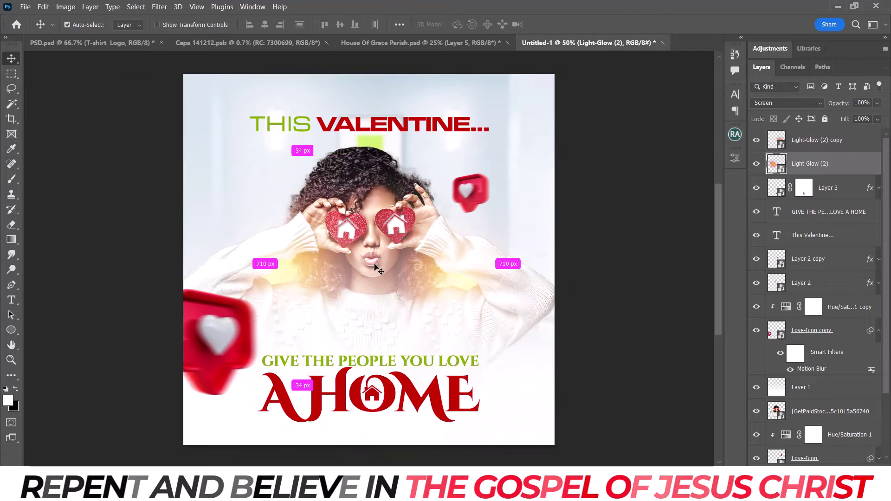
pyautogui.hotkey('ctrl', '-')
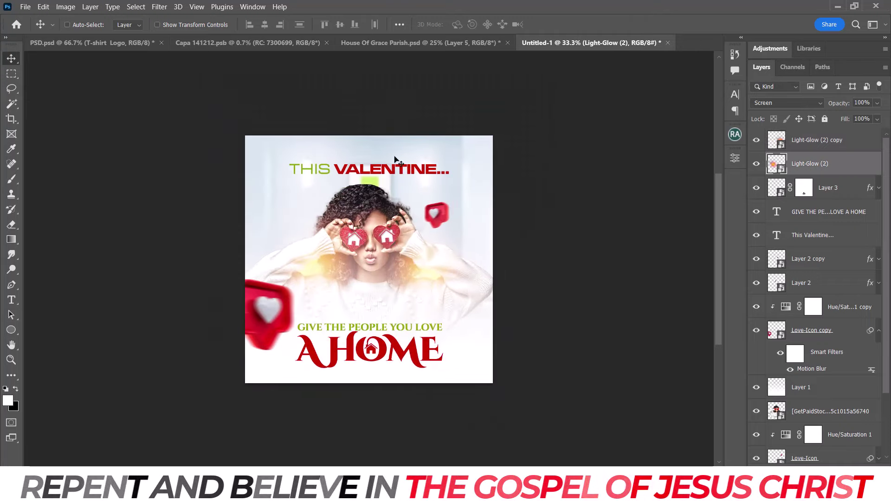
pyautogui.click(855, 236)
pyautogui.hotkey('ctrl', '+')
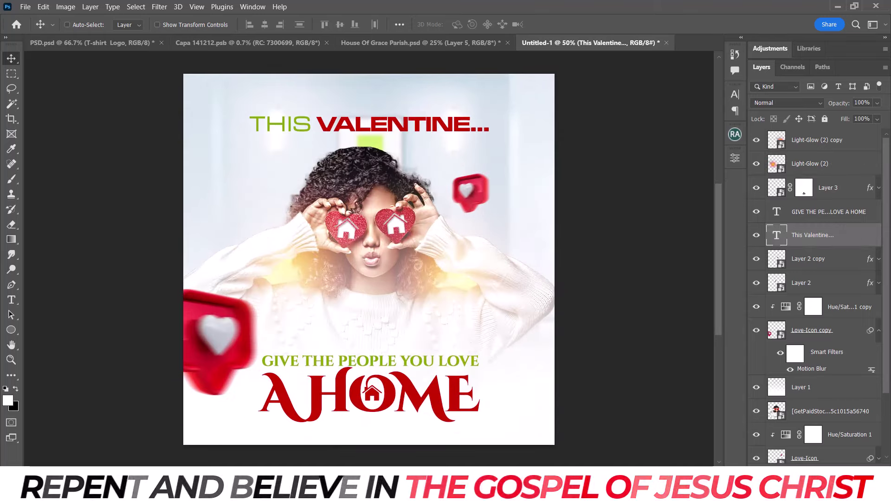
# Give THIS VALENTINE... an Inner Bevel & Emboss: new gloss contour, 1000% depth, 65 px size.
pyautogui.press('ctrl')
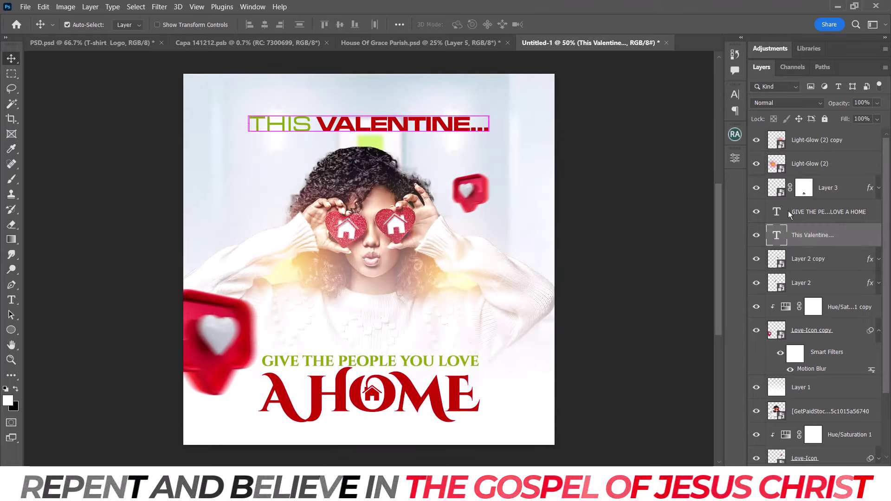
pyautogui.doubleClick(850, 243)
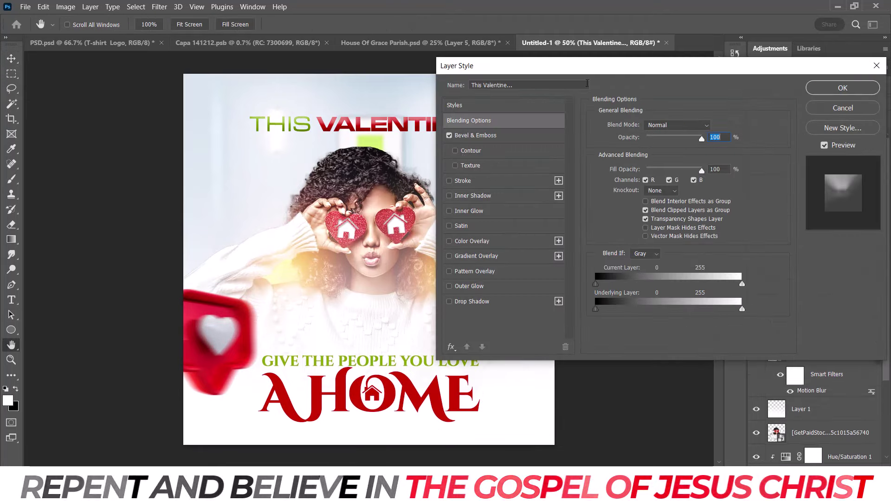
pyautogui.click(551, 174)
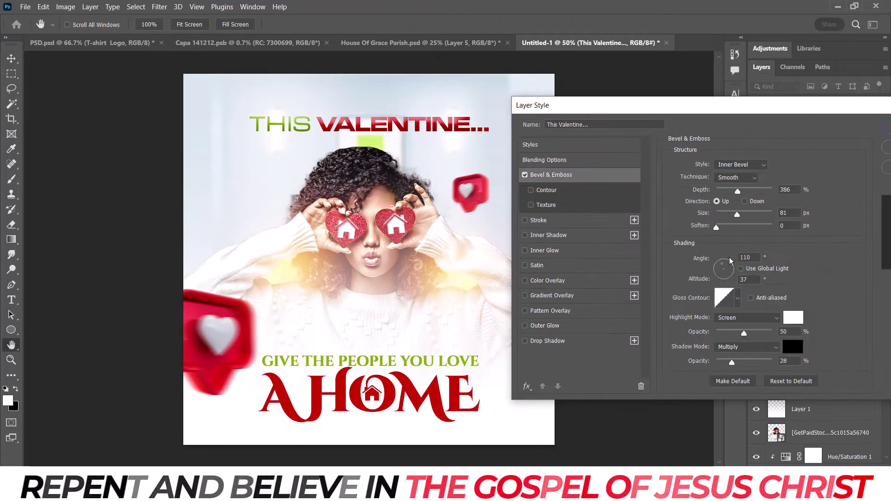
pyautogui.click(738, 298)
pyautogui.click(722, 324)
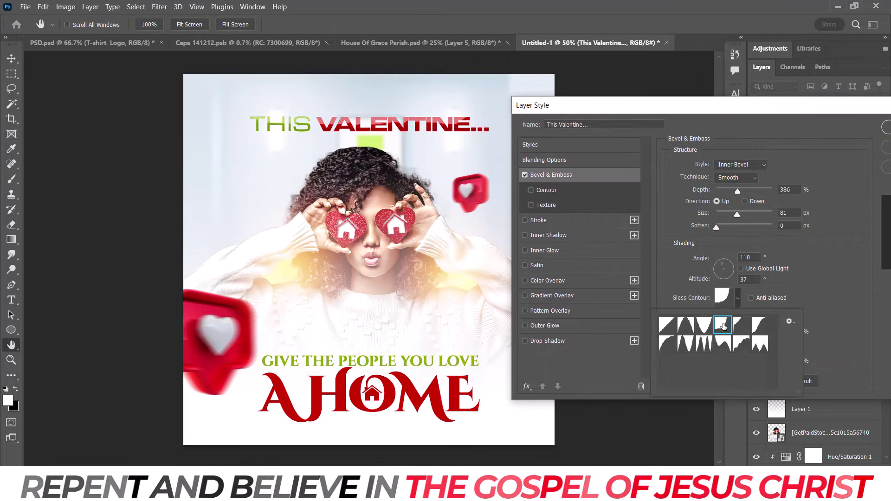
pyautogui.click(739, 192)
pyautogui.moveTo(738, 191); pyautogui.dragTo(815, 195)
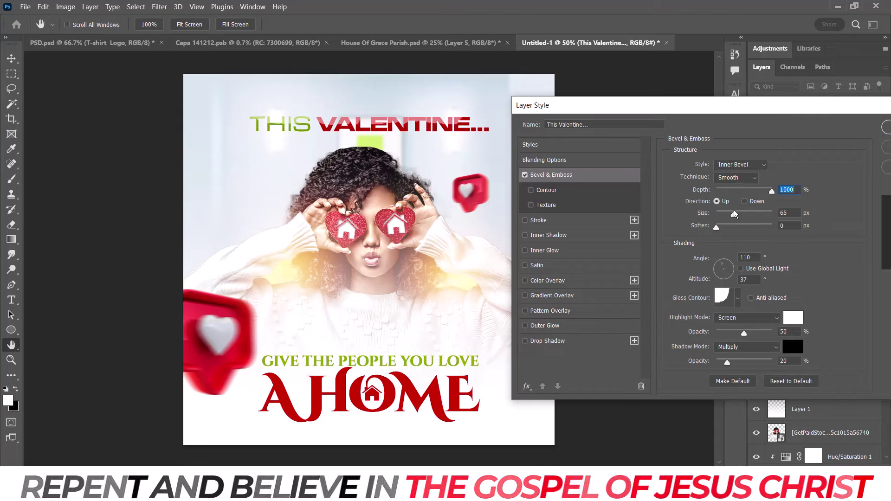
pyautogui.click(733, 211)
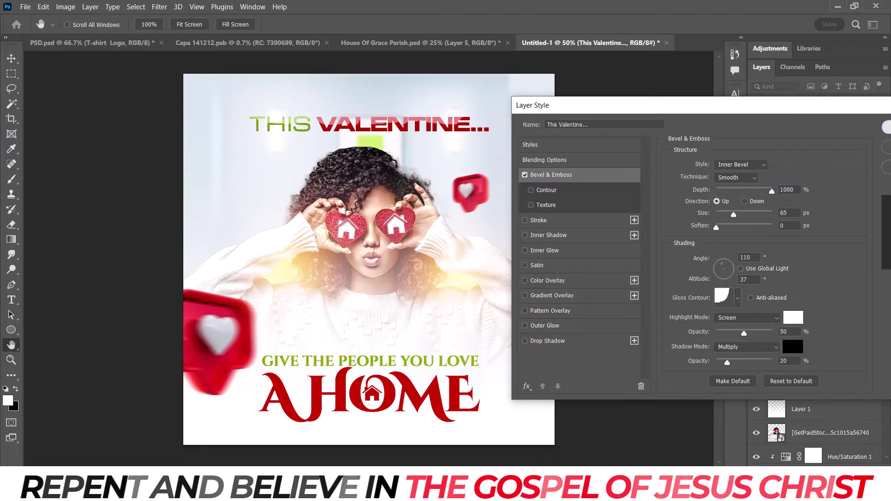
pyautogui.press('Return')
pyautogui.click(11, 300)
# Recolour the VALENTINE... words bright red.
pyautogui.click(318, 124)
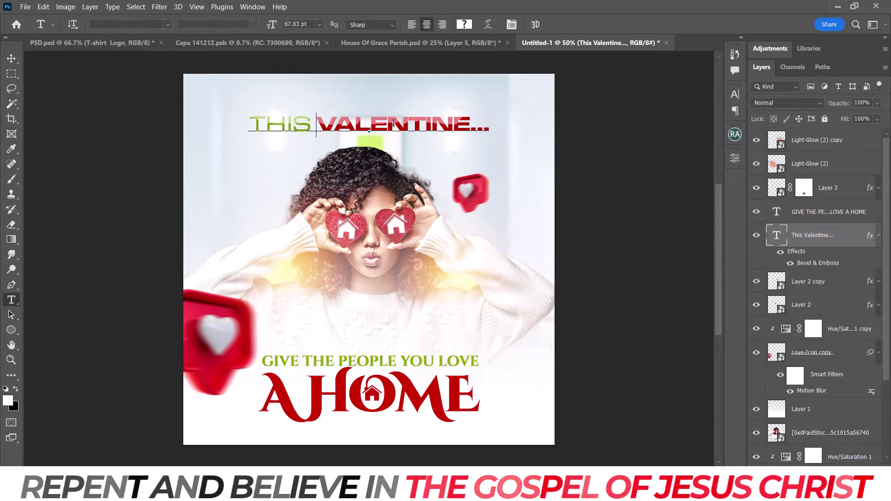
pyautogui.hotkey('shift', 'End')
pyautogui.click(735, 94)
pyautogui.click(693, 153)
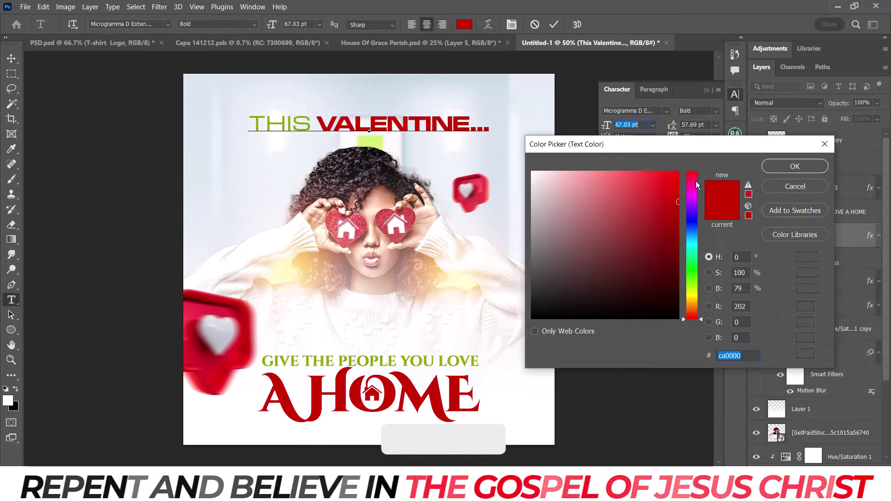
pyautogui.click(678, 187)
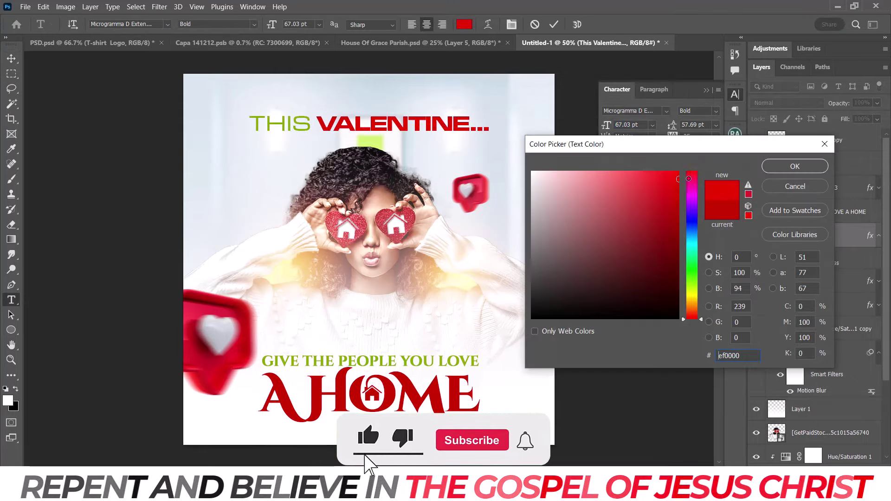
pyautogui.press('Return')
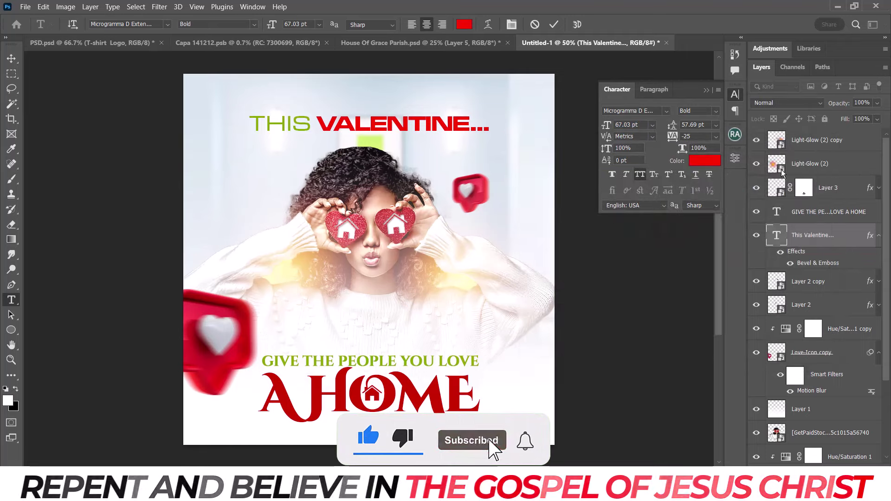
pyautogui.click(555, 25)
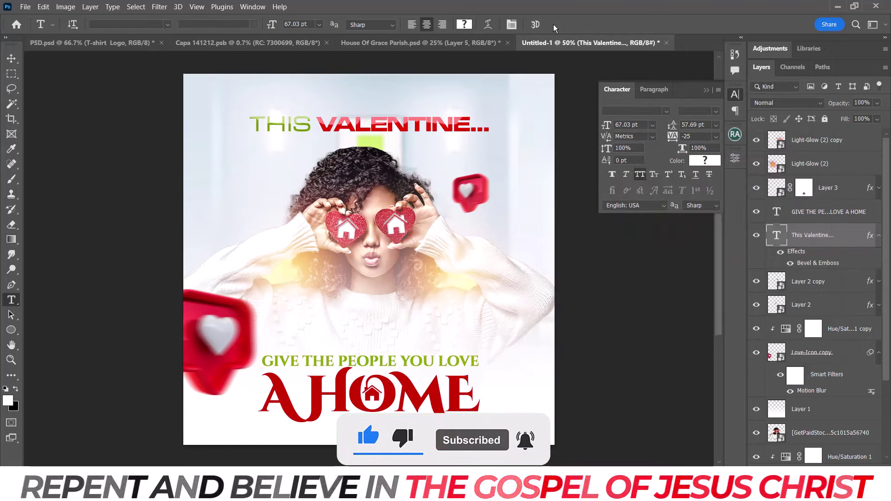
# Change the A HOME headline text colour to a brighter red.
pyautogui.doubleClick(776, 212)
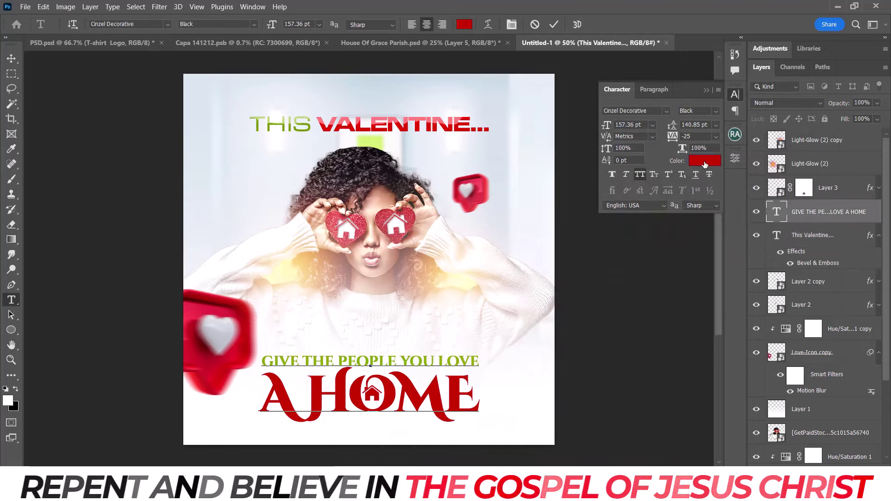
pyautogui.click(704, 161)
pyautogui.moveTo(678, 202); pyautogui.dragTo(678, 176)
pyautogui.click(794, 166)
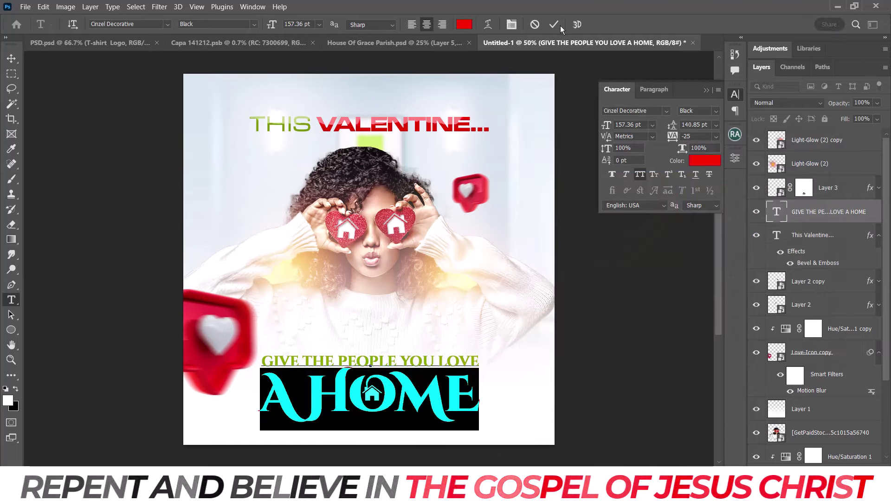
pyautogui.click(879, 188)
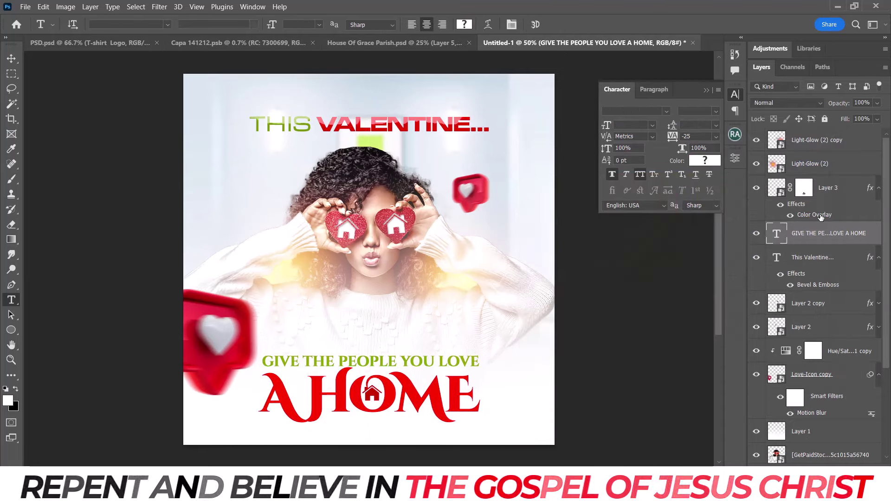
# Give Layer 3's house icon a red Color Overlay.
pyautogui.click(821, 218)
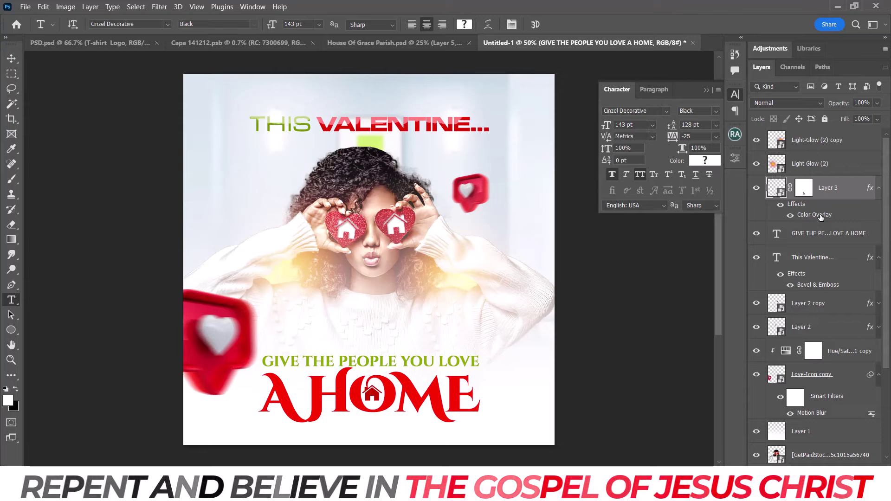
pyautogui.doubleClick(820, 218)
pyautogui.click(717, 172)
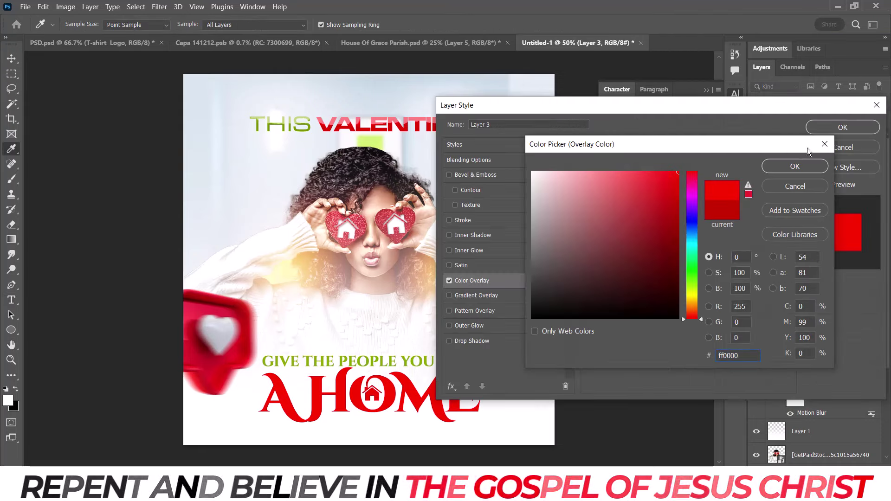
pyautogui.click(808, 166)
pyautogui.click(825, 123)
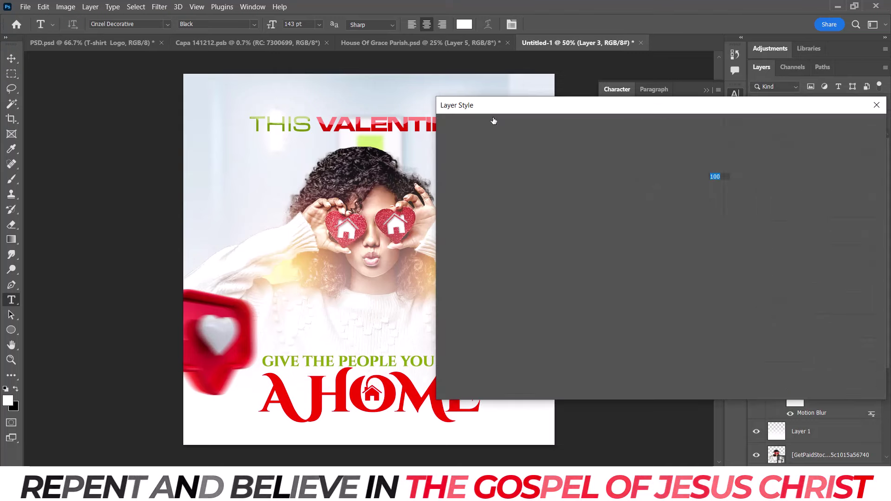
pyautogui.click(827, 147)
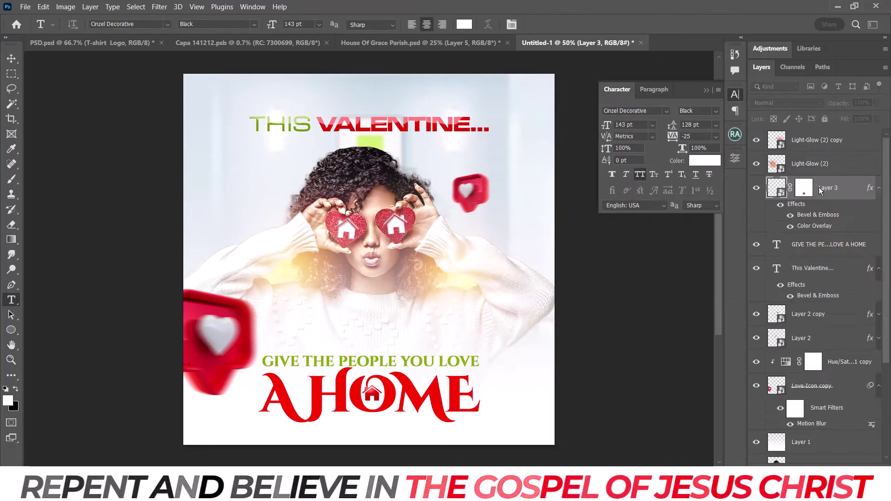
pyautogui.click(879, 190)
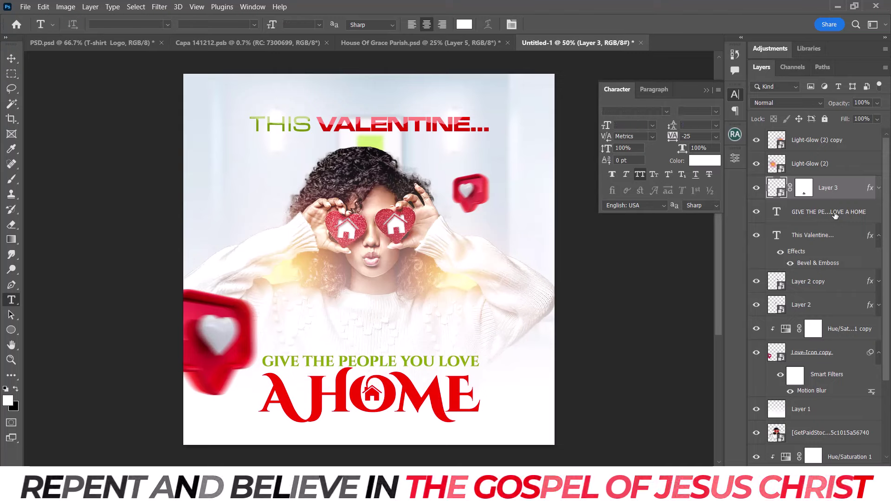
# Group Layer 3 with the A HOME headline and add a Bevel & Emboss with a cone gloss contour.
pyautogui.keyDown('shift'); pyautogui.click(835, 215); pyautogui.keyUp('shift')
pyautogui.hotkey('ctrl', 'g')
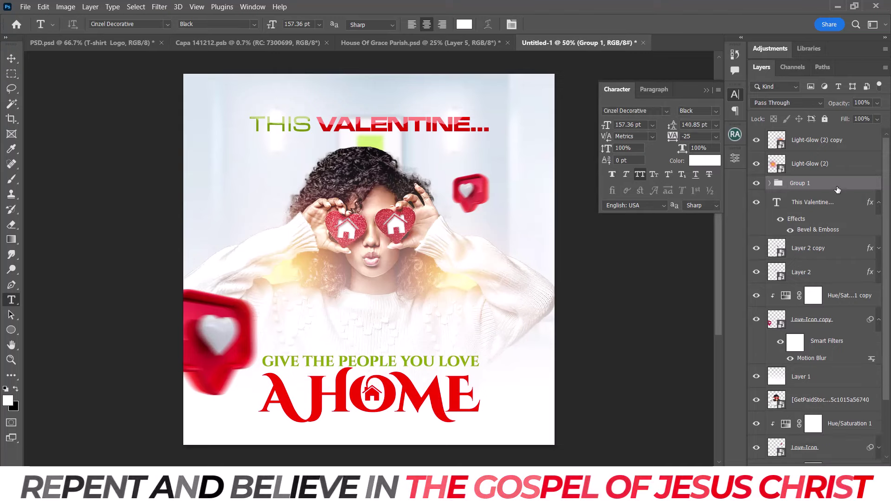
pyautogui.doubleClick(838, 189)
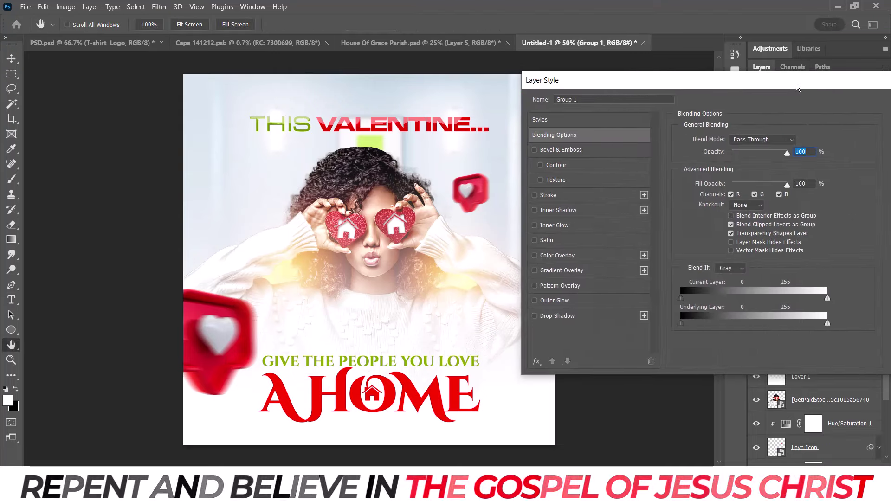
pyautogui.click(534, 149)
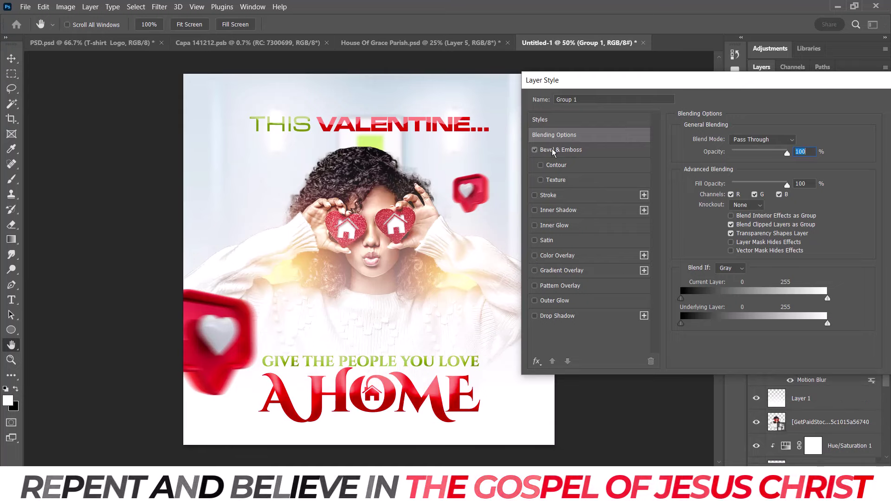
pyautogui.moveTo(738, 189); pyautogui.dragTo(739, 187)
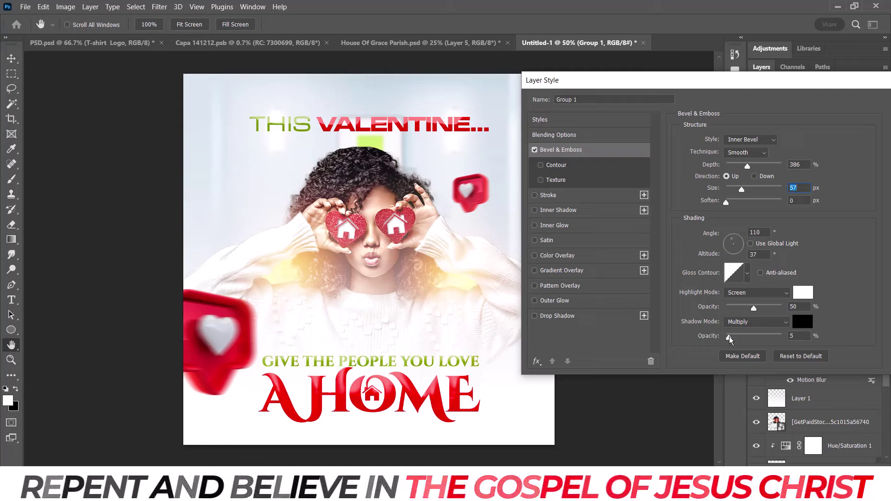
pyautogui.click(747, 274)
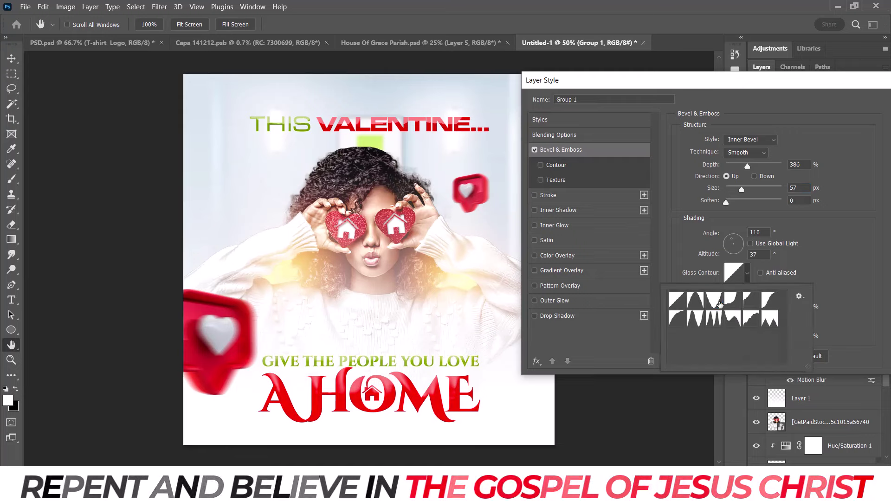
pyautogui.click(718, 301)
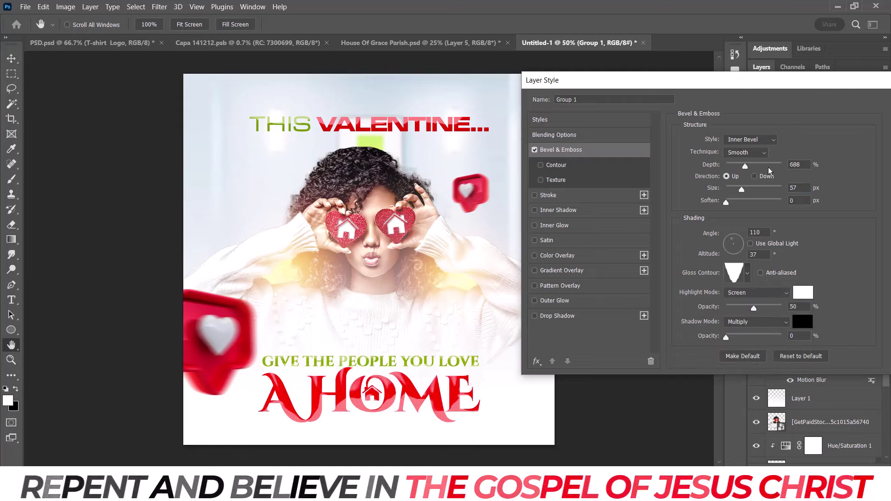
pyautogui.click(746, 167)
# Tune Group 1's bevel: Depth 1000%, Size 32 px, Angle 92°, Altitude 32°, Highlight 36%.
pyautogui.moveTo(747, 166); pyautogui.dragTo(784, 166)
pyautogui.moveTo(743, 189)
pyautogui.mouseDown()
pyautogui.moveTo(768, 190)
pyautogui.moveTo(758, 199)
pyautogui.mouseUp()
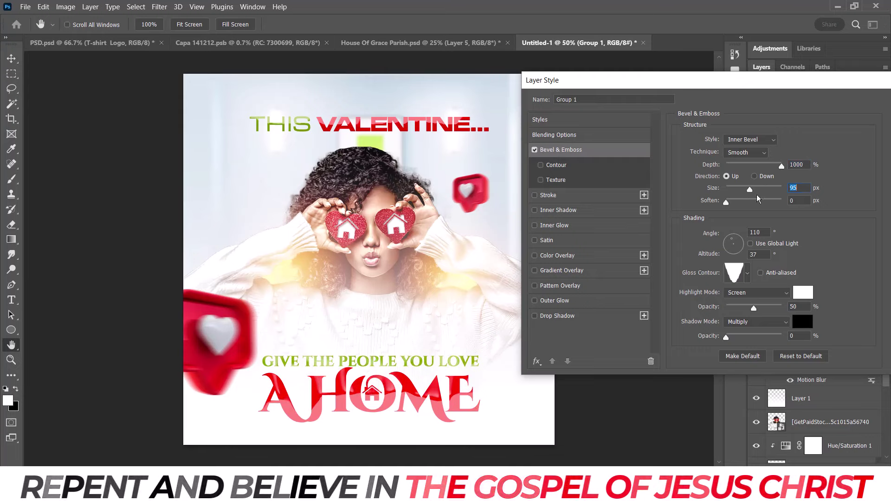
pyautogui.click(739, 241)
pyautogui.moveTo(740, 248); pyautogui.dragTo(731, 248)
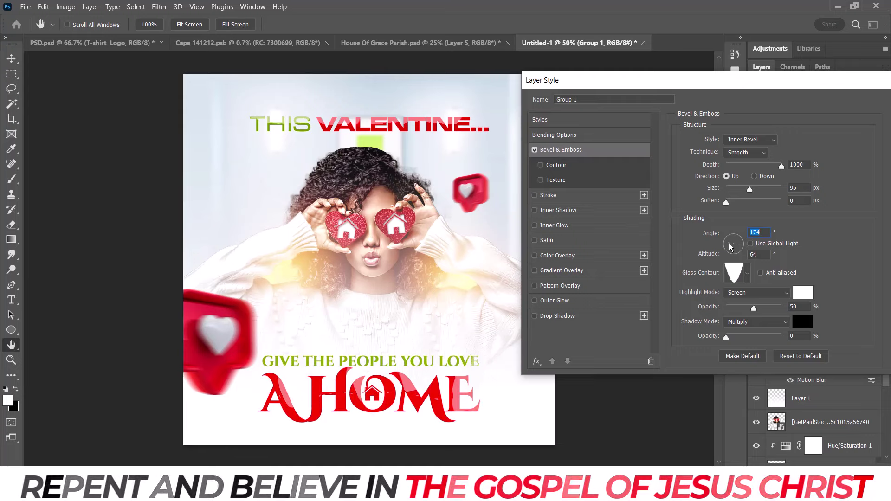
pyautogui.moveTo(750, 192); pyautogui.dragTo(743, 188)
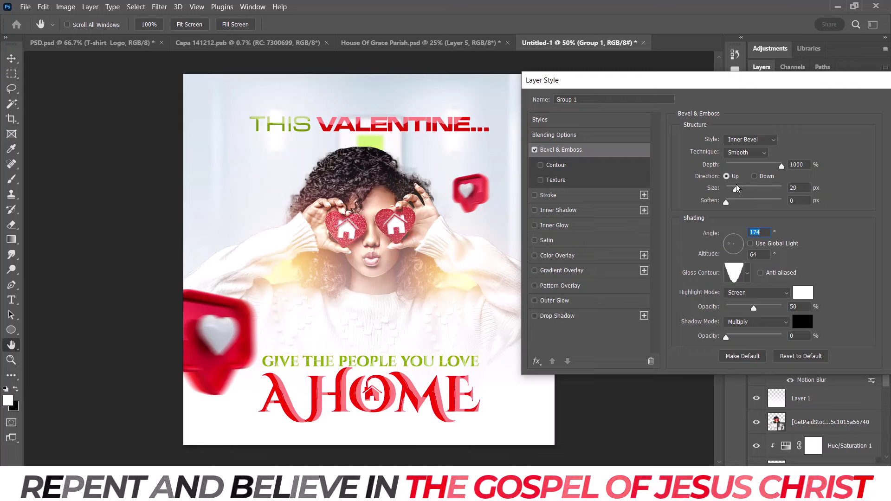
pyautogui.moveTo(737, 189); pyautogui.dragTo(732, 188)
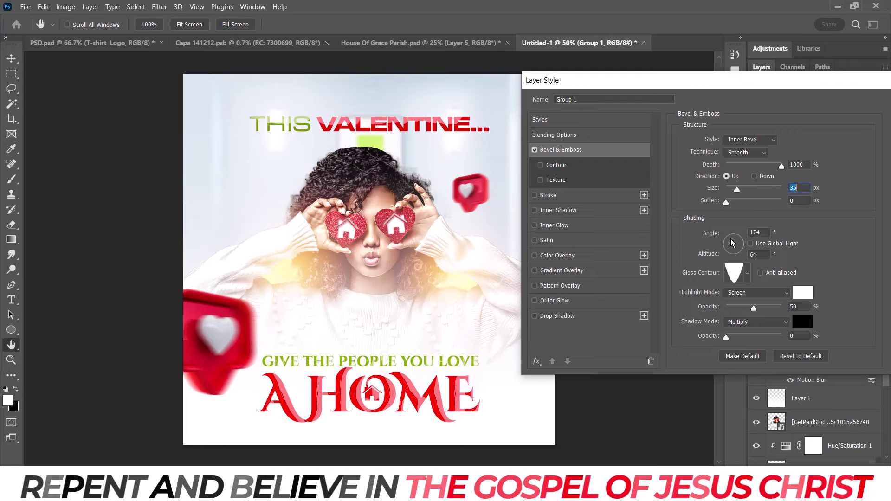
pyautogui.click(732, 242)
pyautogui.moveTo(734, 242); pyautogui.dragTo(735, 242)
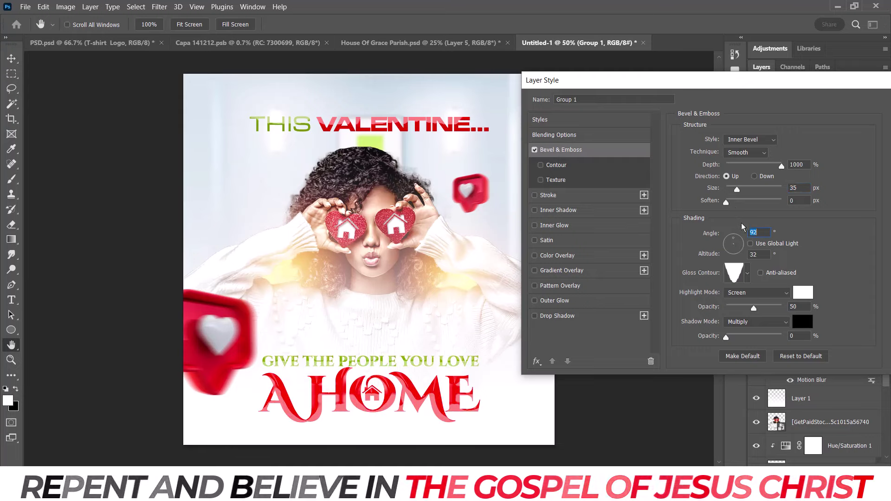
pyautogui.moveTo(737, 194); pyautogui.dragTo(738, 193)
pyautogui.moveTo(753, 308); pyautogui.dragTo(747, 309)
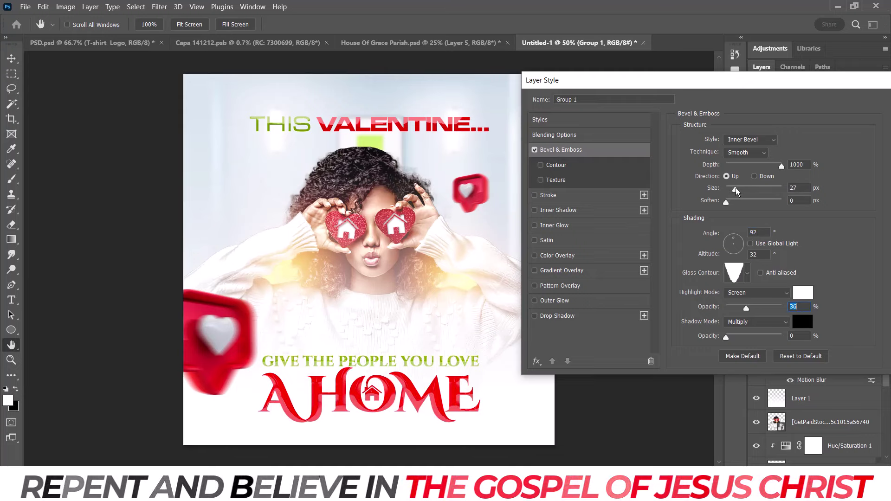
# Set Group 1's Bevel & Emboss size to 81 px and apply the layer style.
pyautogui.moveTo(737, 193); pyautogui.dragTo(748, 194)
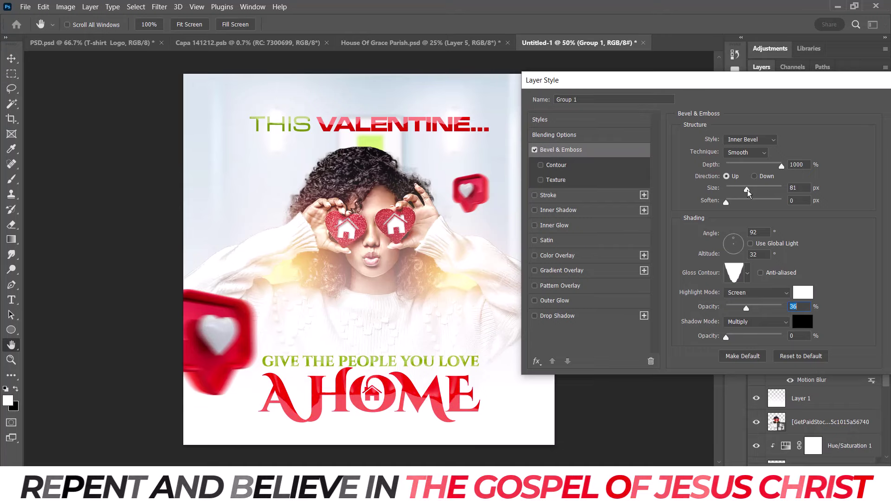
pyautogui.moveTo(878, 83); pyautogui.dragTo(765, 119)
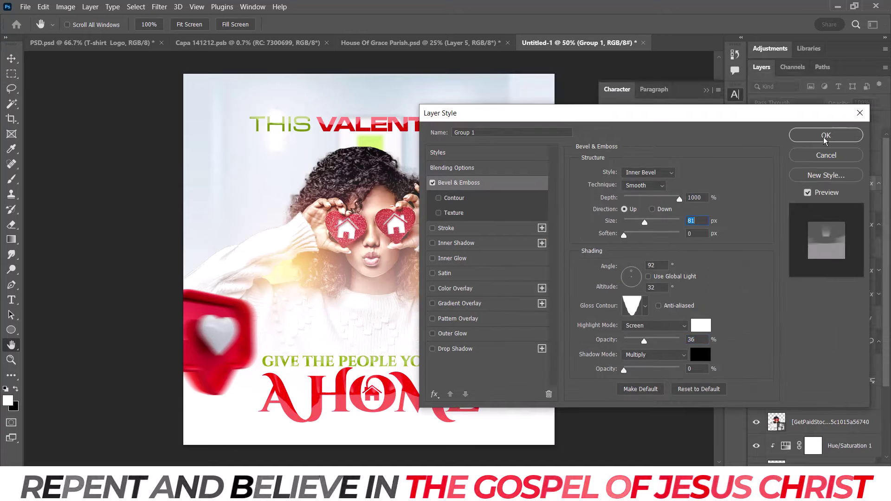
pyautogui.click(825, 135)
pyautogui.hotkey('ctrl', '-')
# Add a Vibrance adjustment layer above Light-Glow (2) copy, set to +100.
pyautogui.press('v')
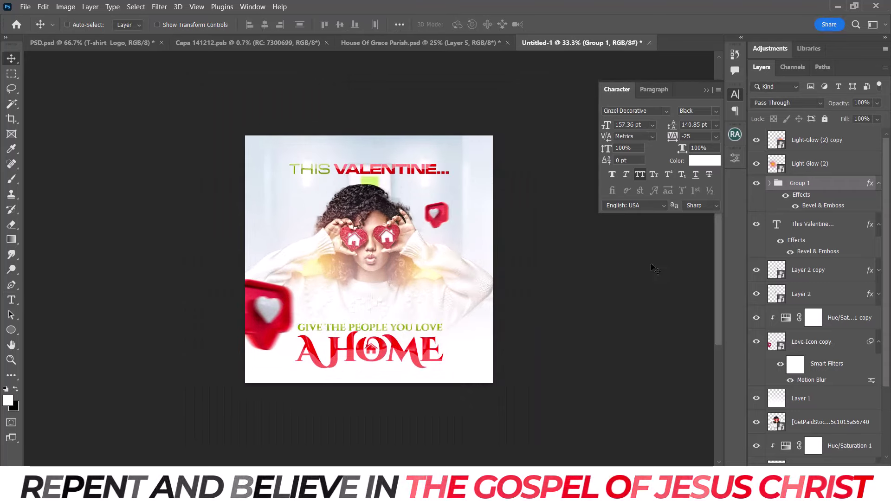
pyautogui.click(878, 184)
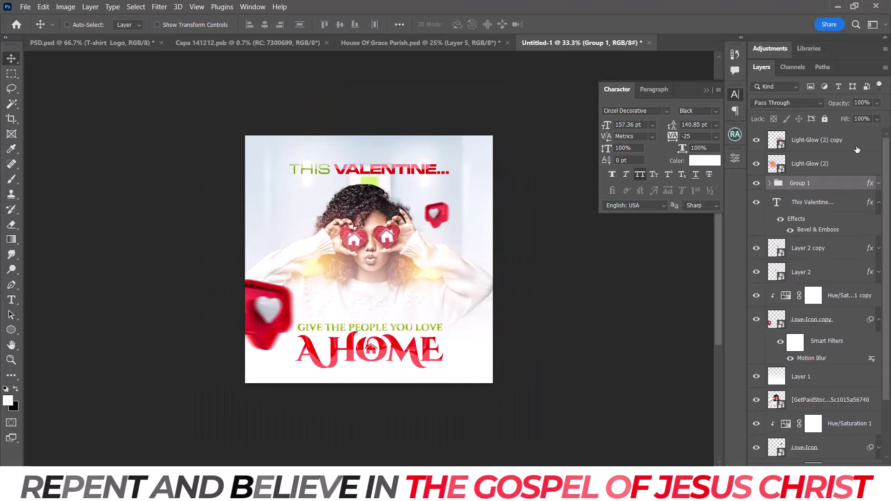
pyautogui.click(856, 149)
pyautogui.click(824, 464)
pyautogui.click(823, 354)
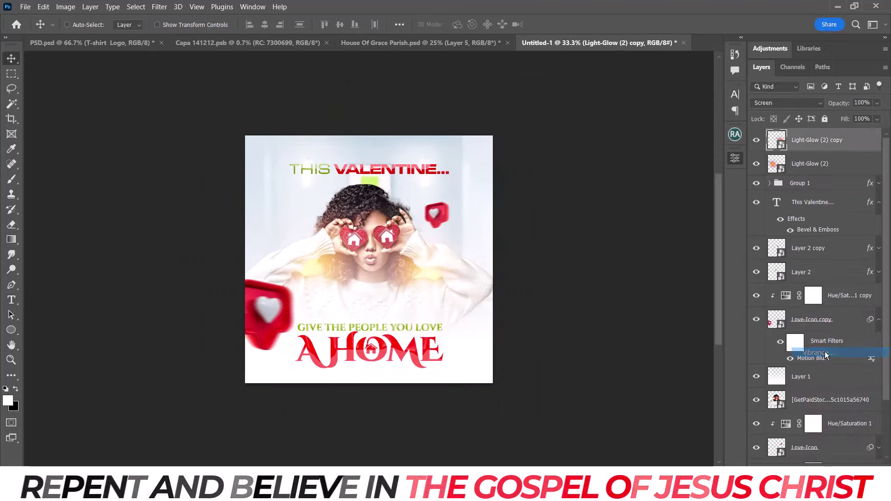
pyautogui.moveTo(636, 203); pyautogui.dragTo(741, 204)
pyautogui.click(734, 158)
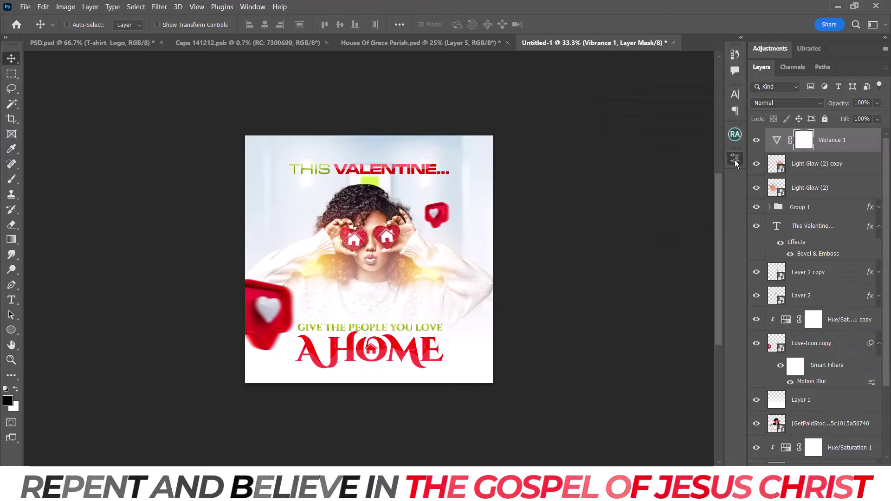
pyautogui.hotkey('ctrl', '+')
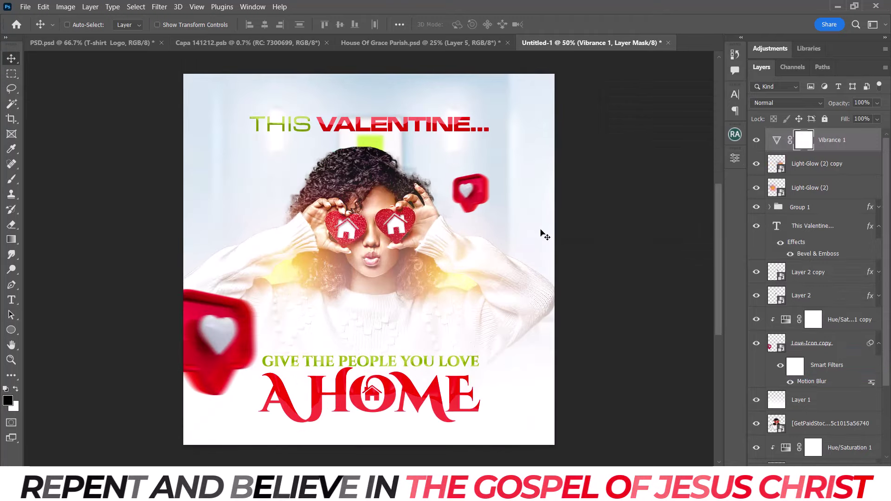
pyautogui.hotkey('ctrl', '-')
pyautogui.hotkey('ctrl', '-')
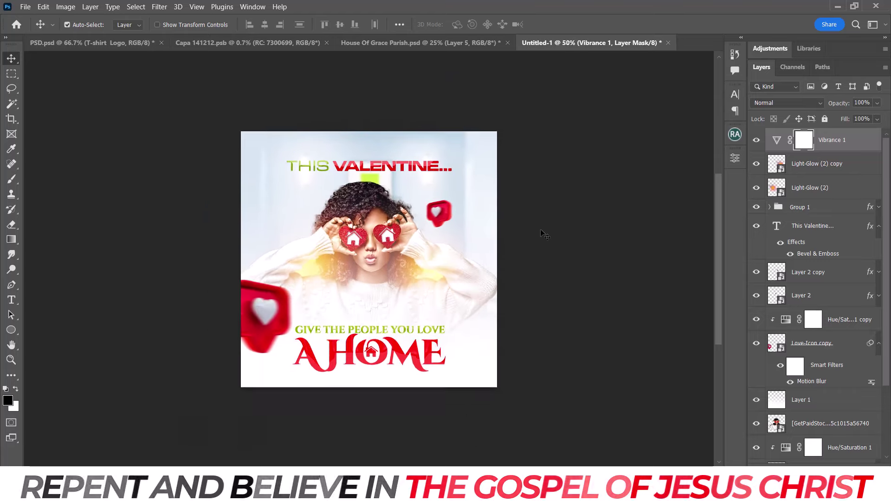
# Duplicate the light glow layer and move the copy beneath Layer 1.
pyautogui.click(819, 173)
pyautogui.hotkey('ctrl', 'j')
pyautogui.moveTo(819, 165)
pyautogui.mouseDown()
pyautogui.moveTo(820, 451)
pyautogui.moveTo(819, 443)
pyautogui.mouseUp()
pyautogui.moveTo(406, 245)
pyautogui.mouseDown()
pyautogui.moveTo(375, 206)
pyautogui.moveTo(442, 260)
pyautogui.mouseUp()
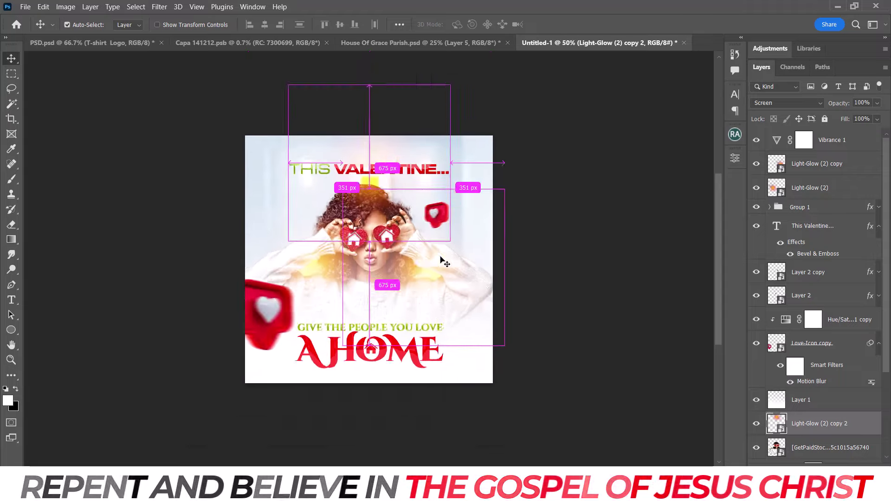
# Drag the light-circles image from the materials folder into the flyer.
pyautogui.click(834, 164)
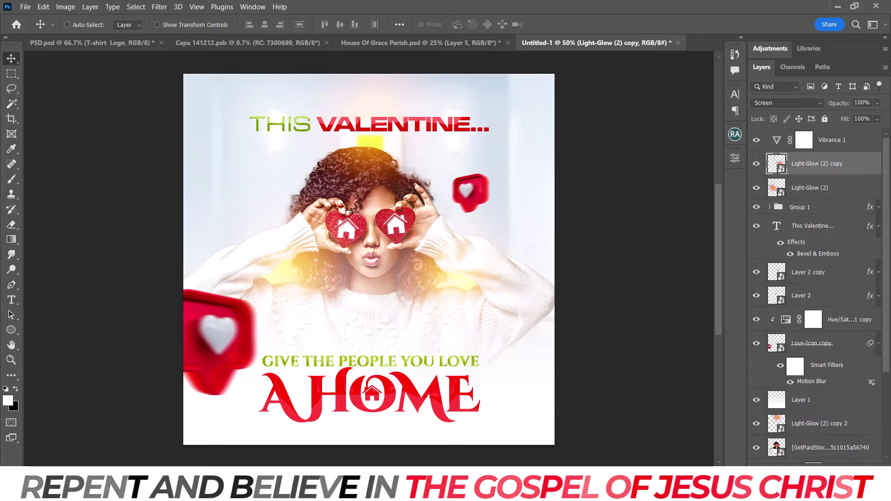
pyautogui.click(297, 424)
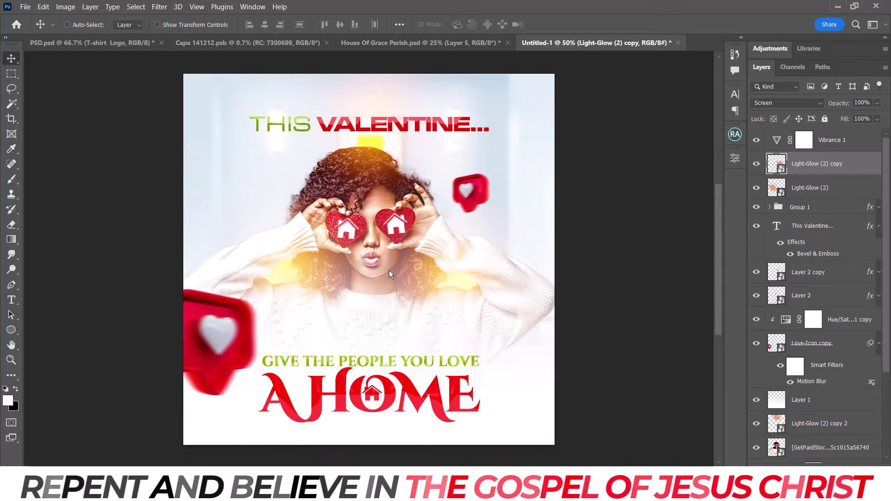
pyautogui.moveTo(298, 368); pyautogui.dragTo(389, 270)
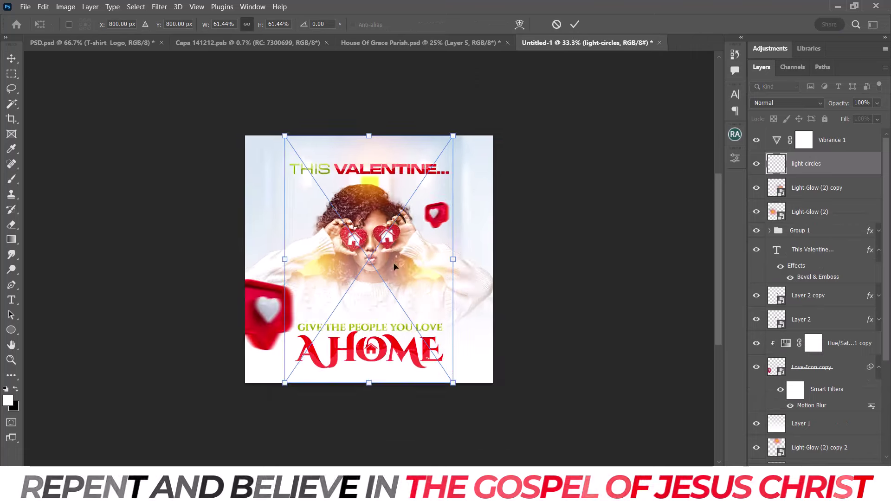
# Scale the light-circles image to about 139% and commit the placement.
pyautogui.moveTo(453, 259); pyautogui.dragTo(560, 259)
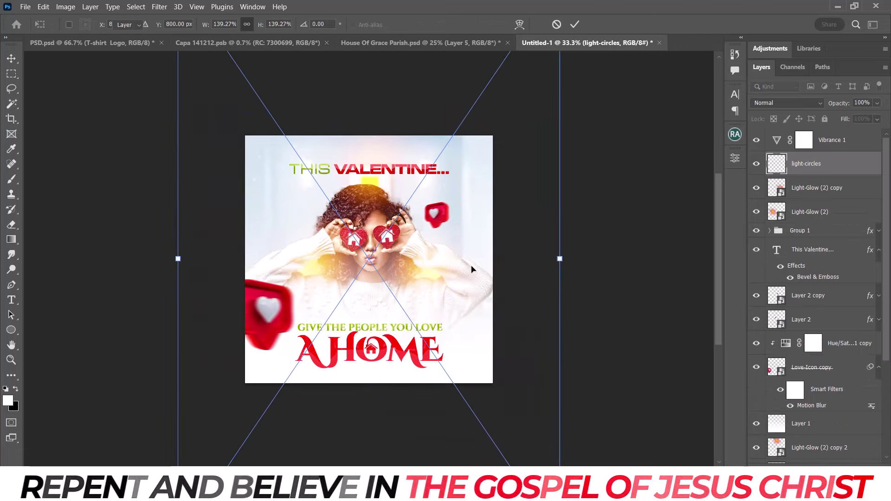
pyautogui.press('Return')
pyautogui.hotkey('ctrl', '+')
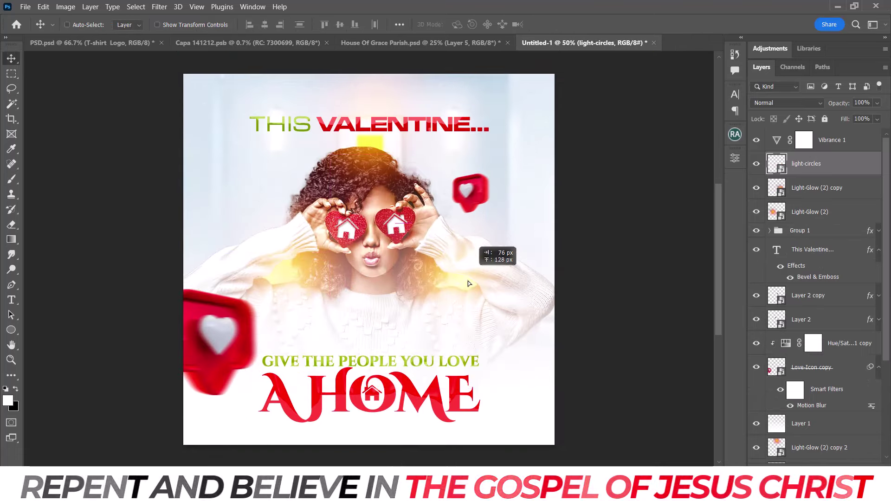
pyautogui.hotkey('ctrl', '-')
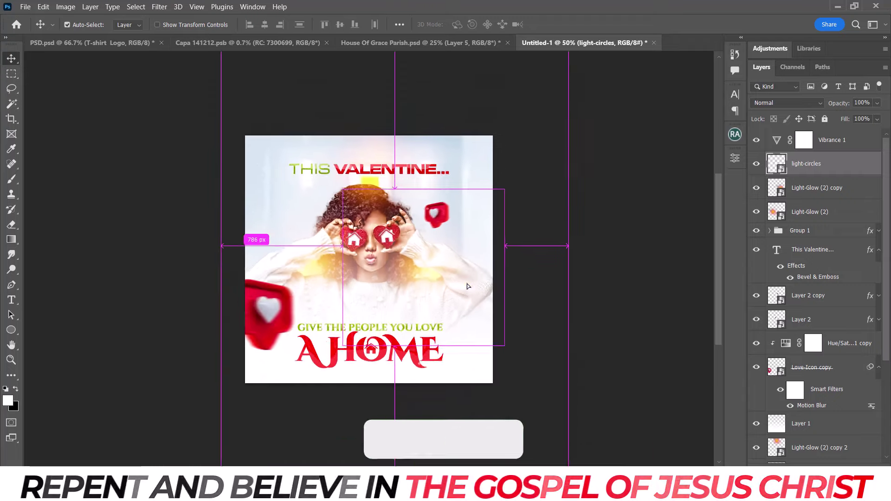
pyautogui.hotkey('ctrl', '-')
pyautogui.hotkey('ctrl', '-')
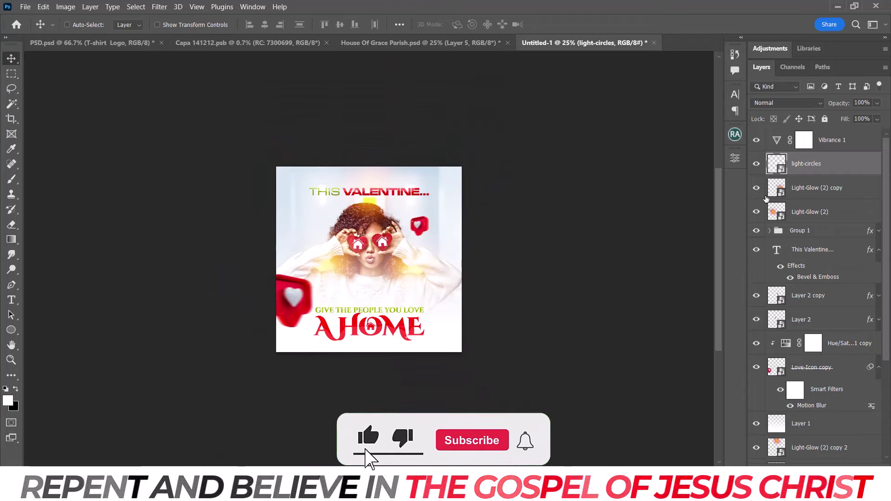
# Position the light-circles overlay horizontally over the flyer, ending at 33.3% zoom.
pyautogui.click(832, 145)
pyautogui.hotkey('ctrl', '+')
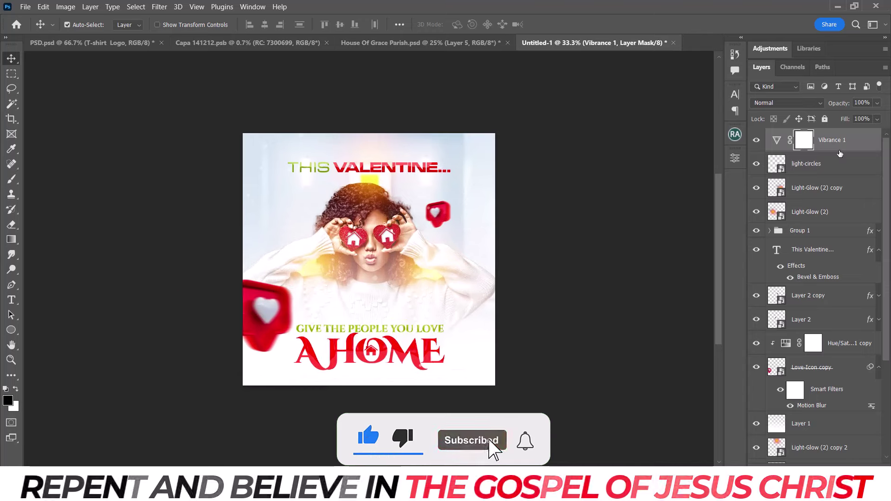
pyautogui.hotkey('ctrl', '+')
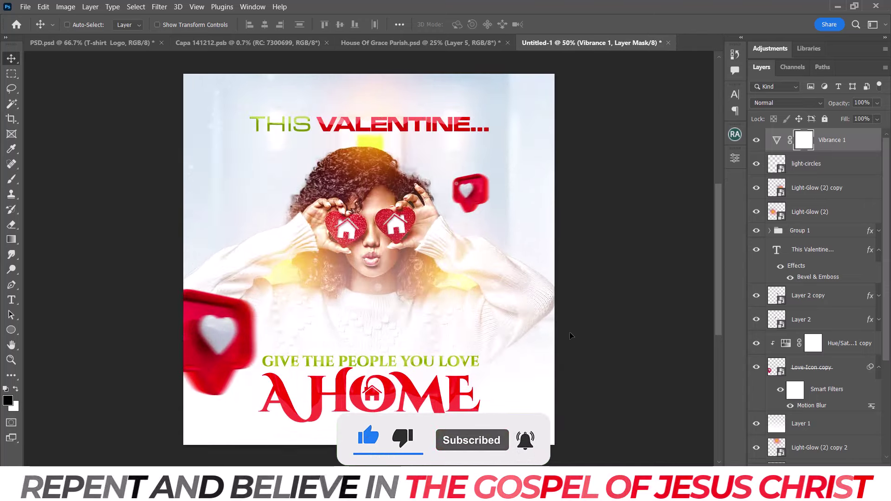
pyautogui.moveTo(474, 339); pyautogui.dragTo(413, 342)
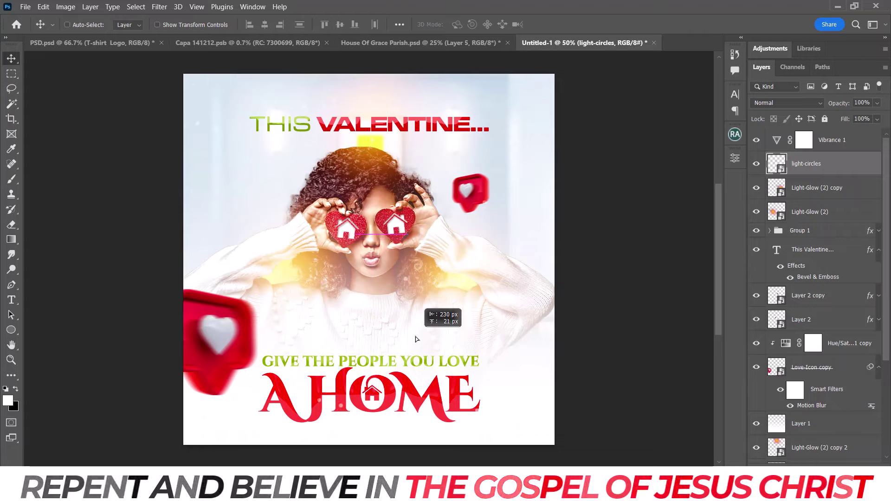
pyautogui.moveTo(415, 339); pyautogui.dragTo(481, 341)
pyautogui.hotkey('ctrl', '-')
pyautogui.hotkey('ctrl', '-')
pyautogui.hotkey('ctrl', '+')
pyautogui.hotkey('ctrl', '-')
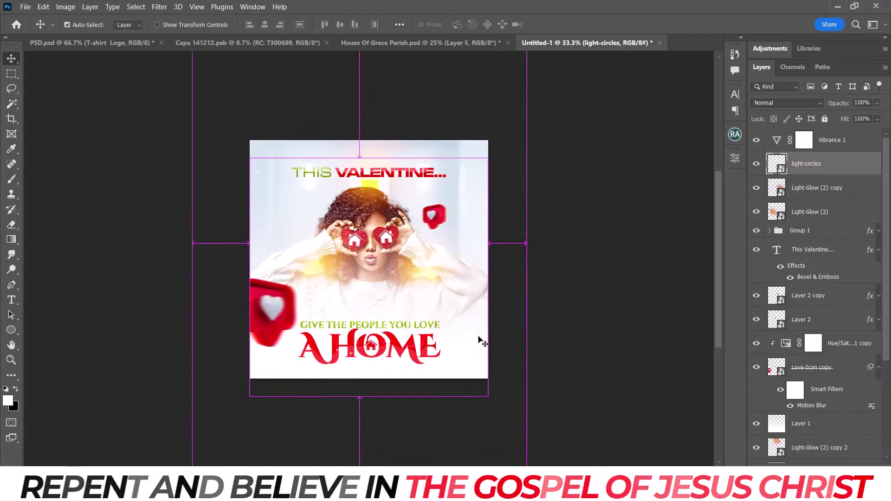
pyautogui.hotkey('ctrl', '-')
pyautogui.hotkey('ctrl', '+')
pyautogui.hotkey('ctrl', '+')
# Duplicate the light glow again and move the copy across the flyer.
pyautogui.click(826, 196)
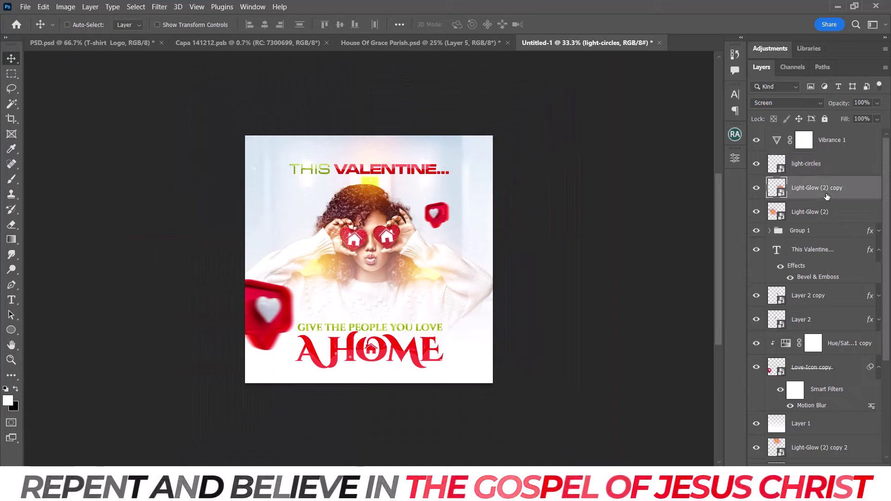
pyautogui.moveTo(609, 203)
pyautogui.mouseDown()
pyautogui.moveTo(308, 300)
pyautogui.moveTo(461, 190)
pyautogui.mouseUp()
pyautogui.scroll(2, 457, 189)
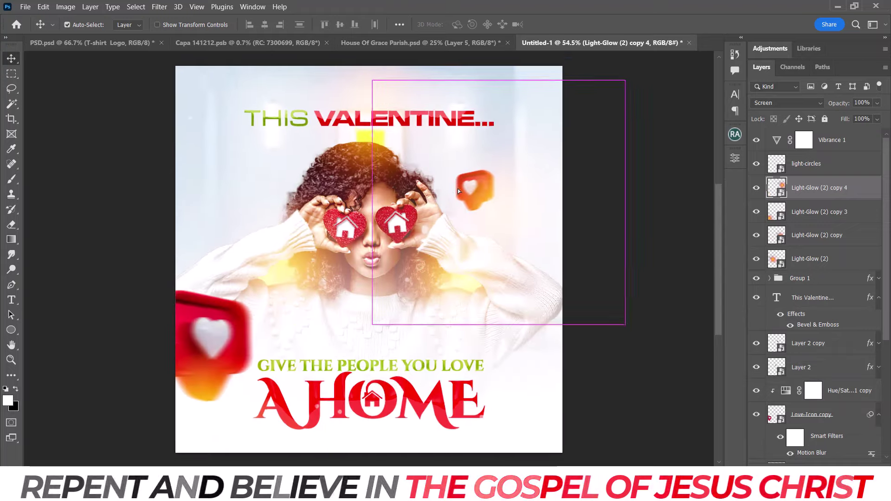
pyautogui.scroll(-2, 458, 188)
pyautogui.scroll(3, 457, 188)
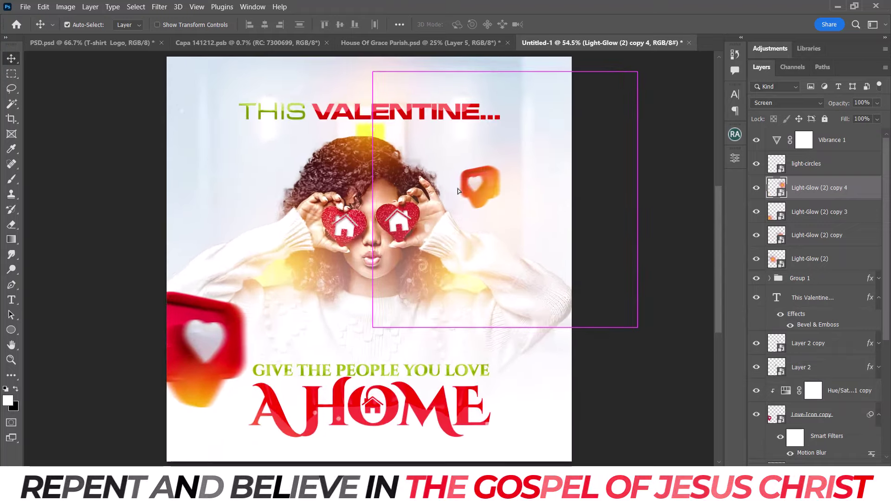
# Stamp all visible layers into a new Layer 4 above Vibrance 1.
pyautogui.click(835, 140)
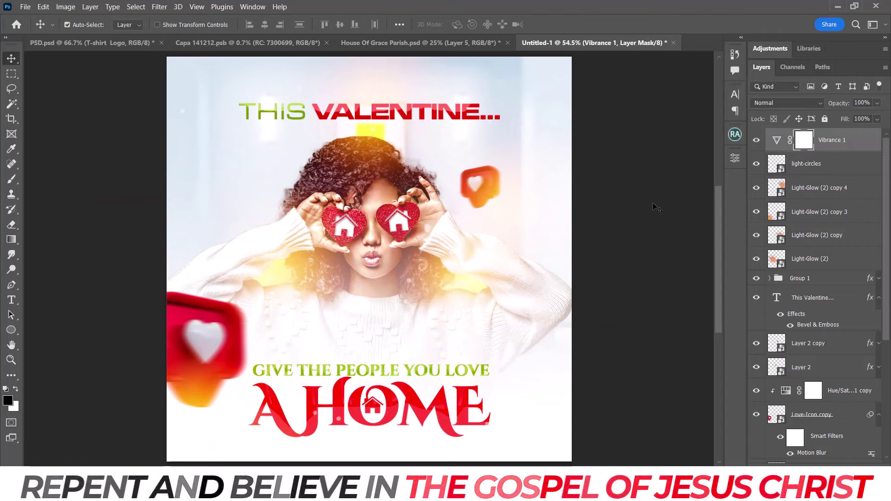
pyautogui.hotkey('ctrl', 'shift', 'alt', 'e')
pyautogui.press('x')
pyautogui.rightClick(846, 141)
# Convert Layer 4 to a smart object and add a +47 vignette in Camera Raw.
pyautogui.click(744, 164)
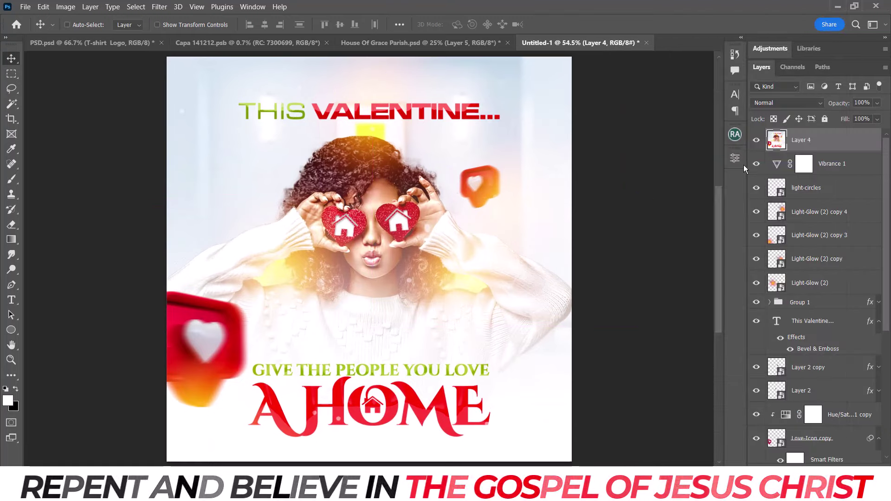
pyautogui.click(159, 6)
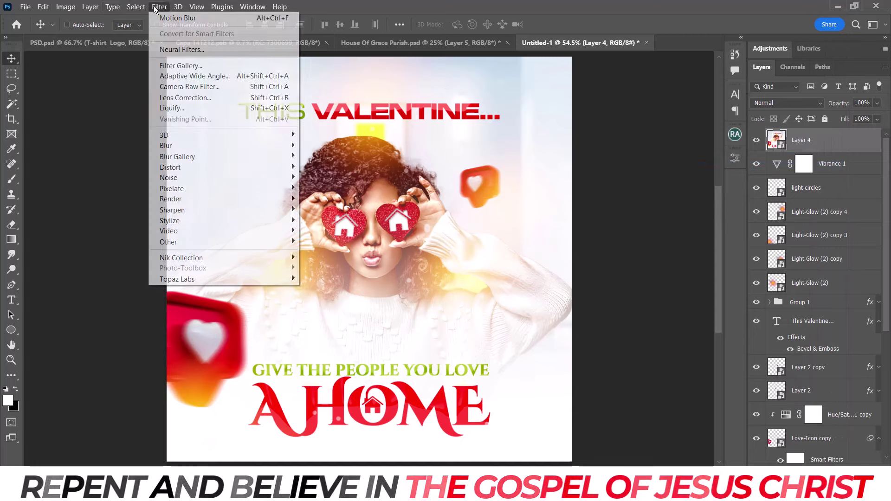
pyautogui.click(174, 88)
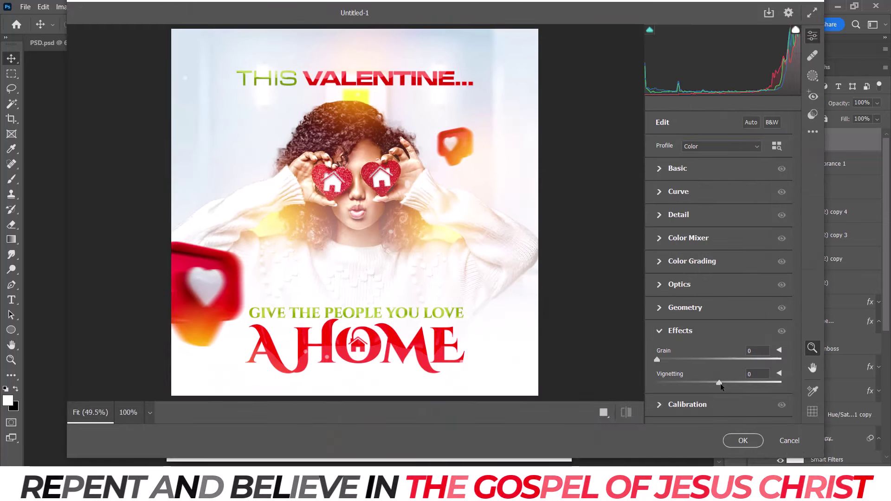
pyautogui.moveTo(718, 382); pyautogui.dragTo(748, 383)
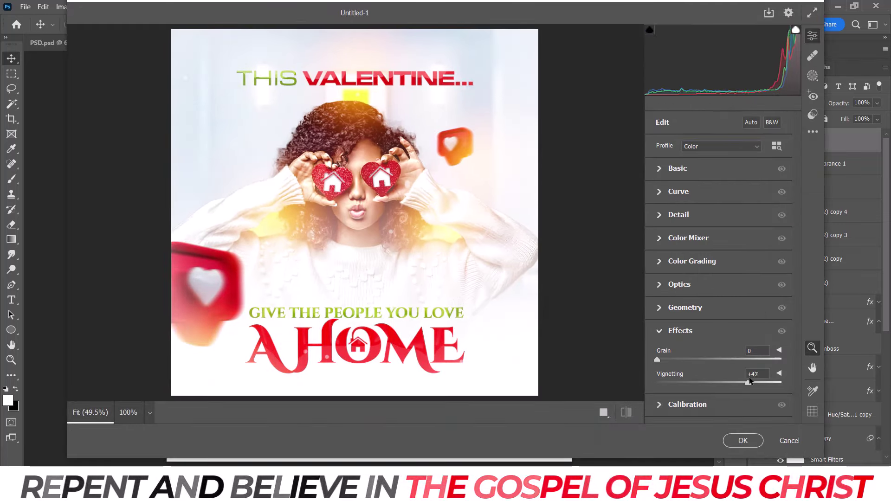
pyautogui.click(658, 331)
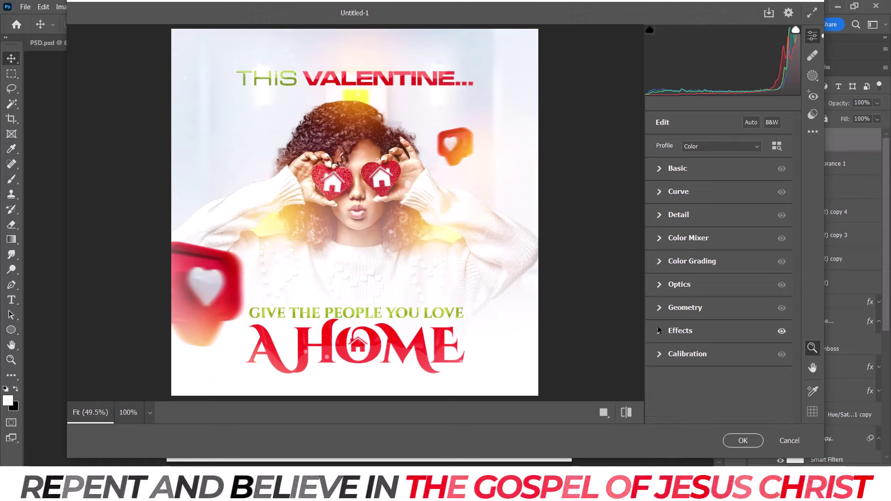
# Color-grade orange shadows, red-orange highlights and slightly yellow midtones.
pyautogui.click(659, 261)
pyautogui.moveTo(681, 310)
pyautogui.mouseDown()
pyautogui.moveTo(670, 290)
pyautogui.moveTo(684, 325)
pyautogui.mouseUp()
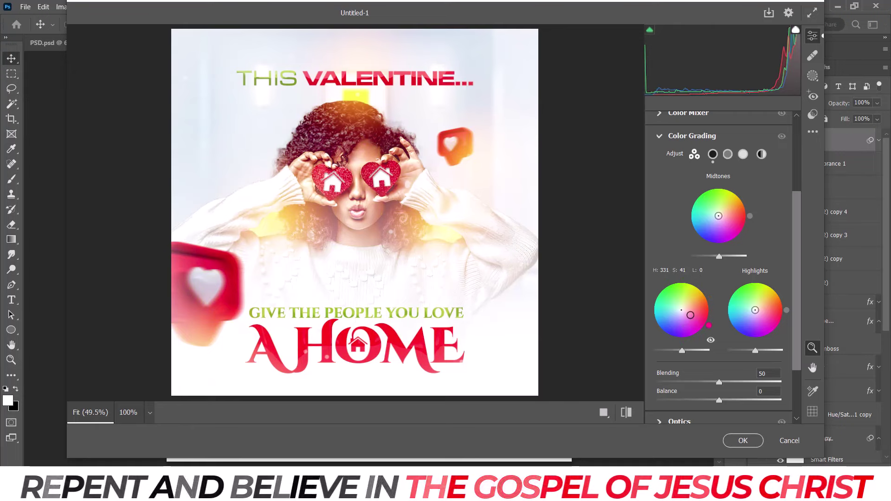
pyautogui.moveTo(693, 318); pyautogui.dragTo(694, 298)
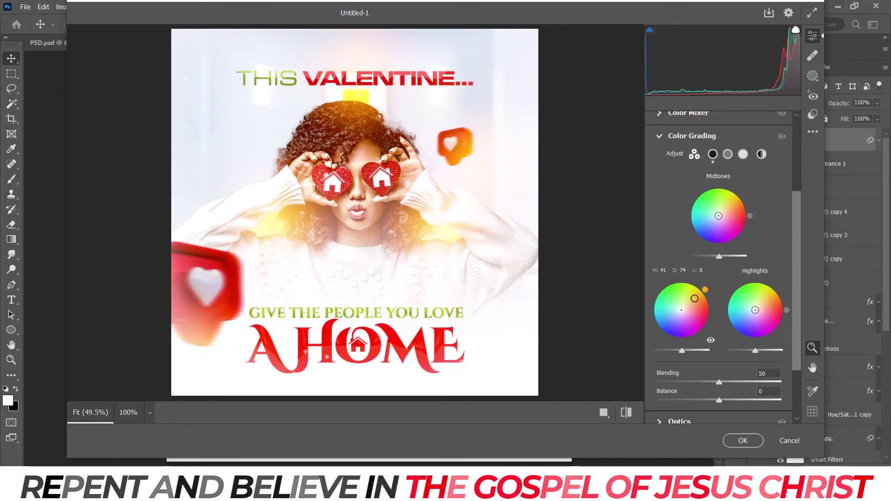
pyautogui.moveTo(756, 310)
pyautogui.mouseDown()
pyautogui.moveTo(768, 307)
pyautogui.moveTo(750, 311)
pyautogui.mouseUp()
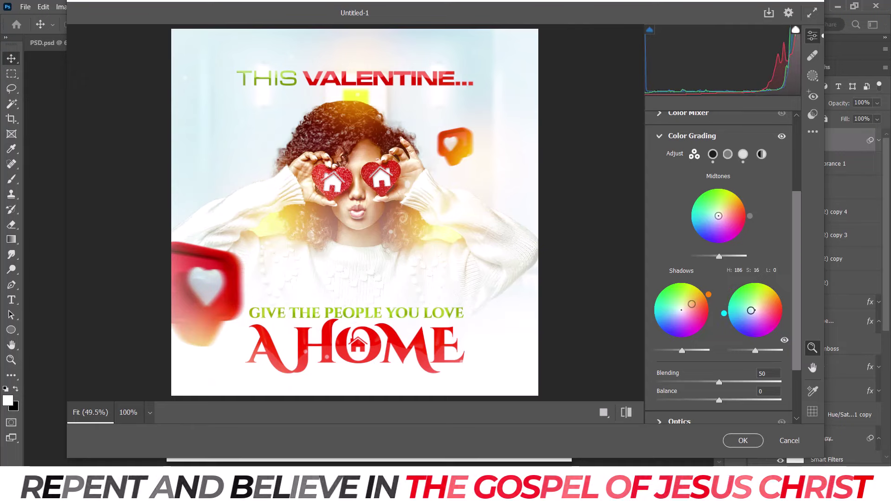
pyautogui.moveTo(718, 216); pyautogui.dragTo(724, 209)
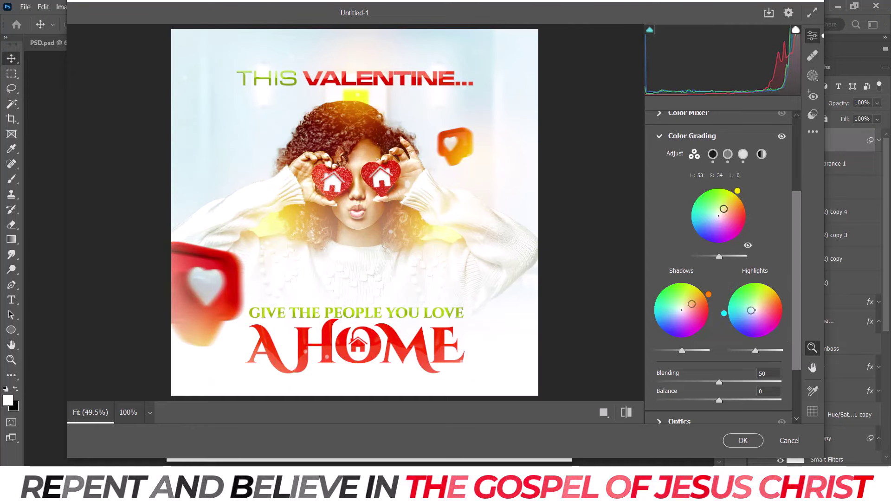
pyautogui.click(659, 136)
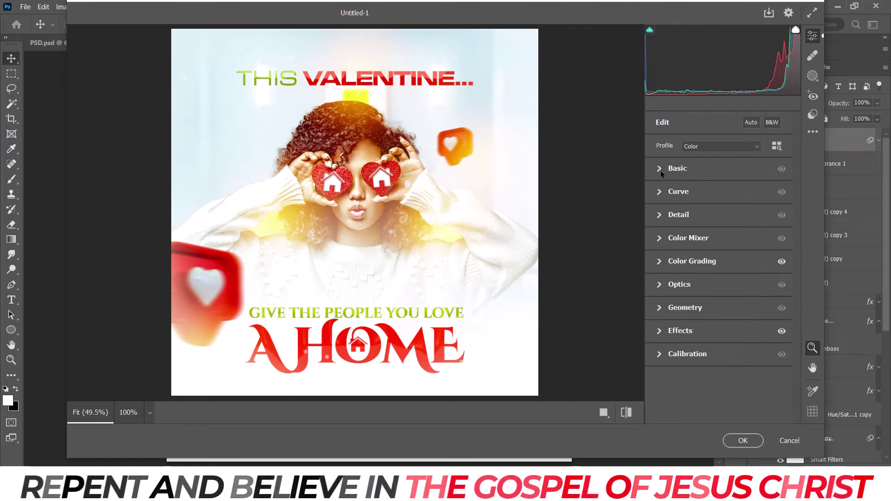
# Set Clarity to +10 and Vibrance to +30, then apply the Camera Raw filter.
pyautogui.click(661, 171)
pyautogui.moveTo(719, 352); pyautogui.dragTo(725, 352)
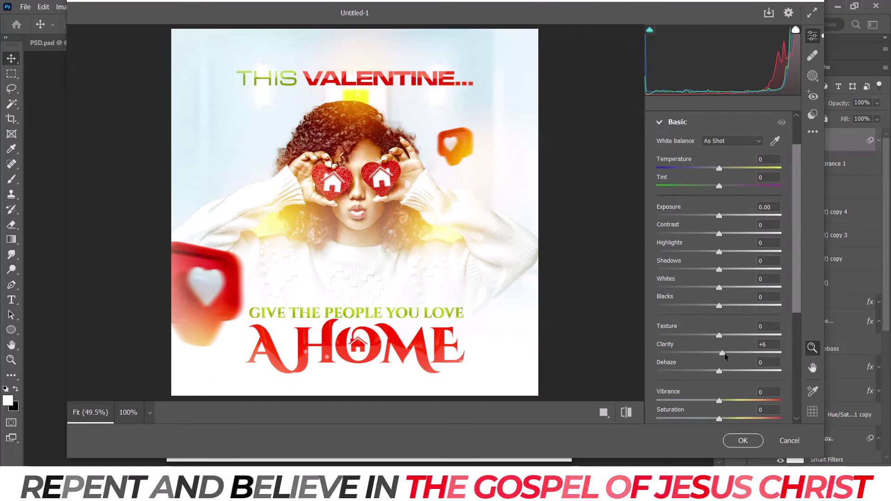
pyautogui.moveTo(719, 401); pyautogui.dragTo(738, 401)
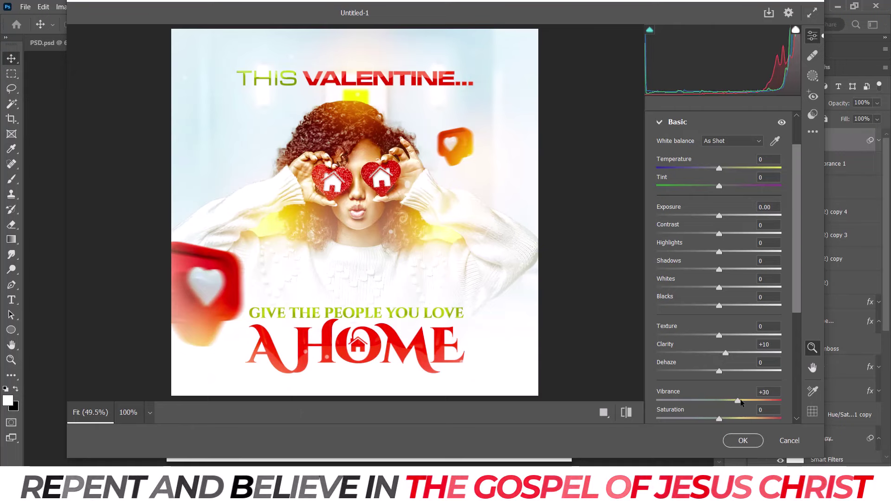
pyautogui.click(626, 412)
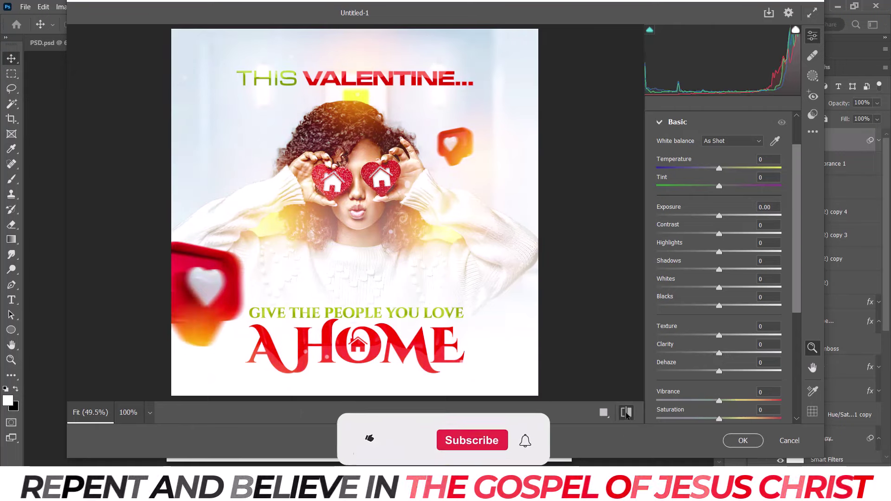
pyautogui.click(626, 412)
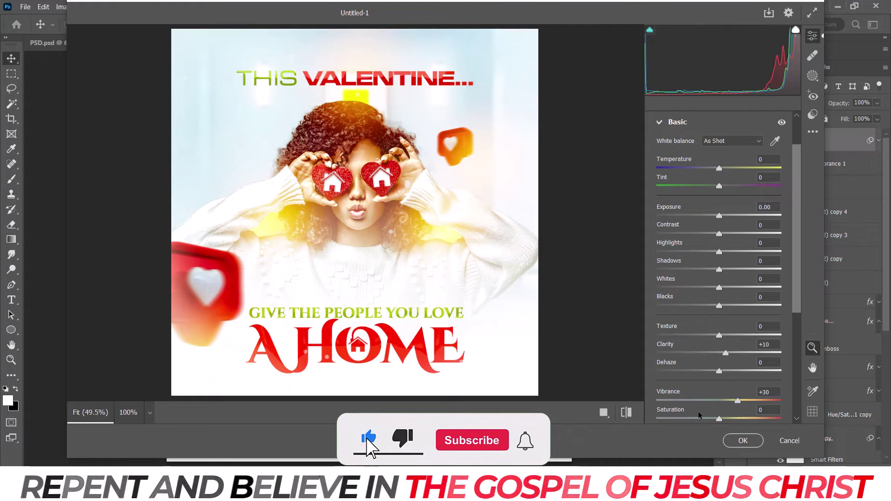
pyautogui.click(745, 441)
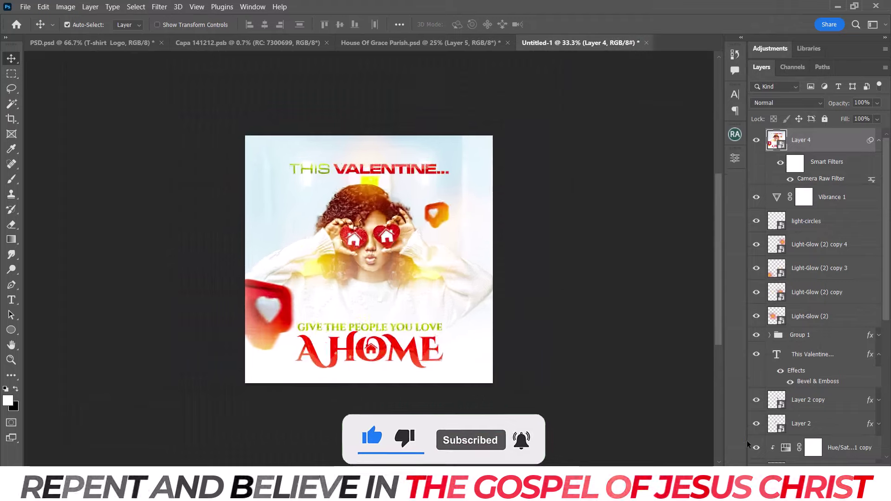
pyautogui.hotkey('ctrl', '0')
pyautogui.hotkey('ctrl', '-')
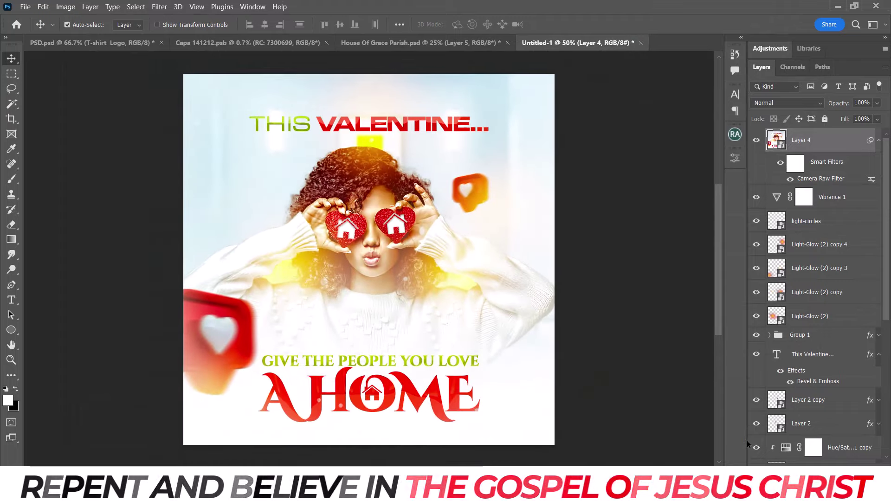
pyautogui.hotkey('ctrl', 'z')
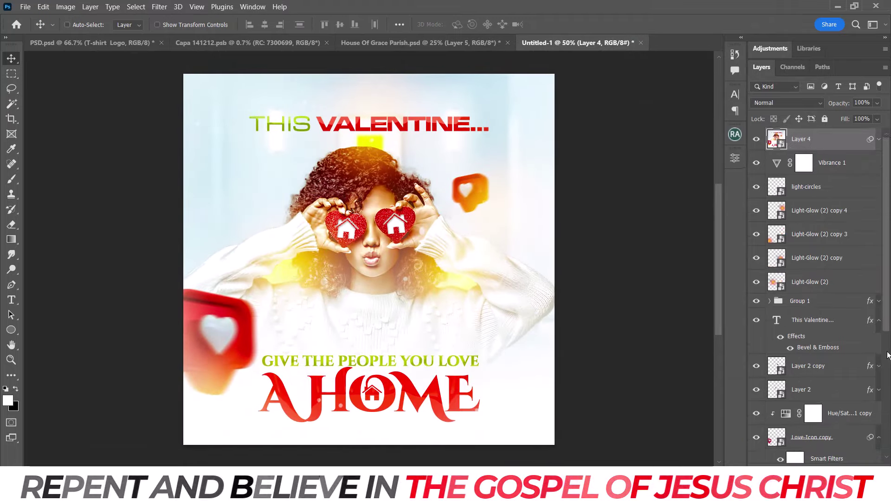
pyautogui.scroll(-5, 837, 420)
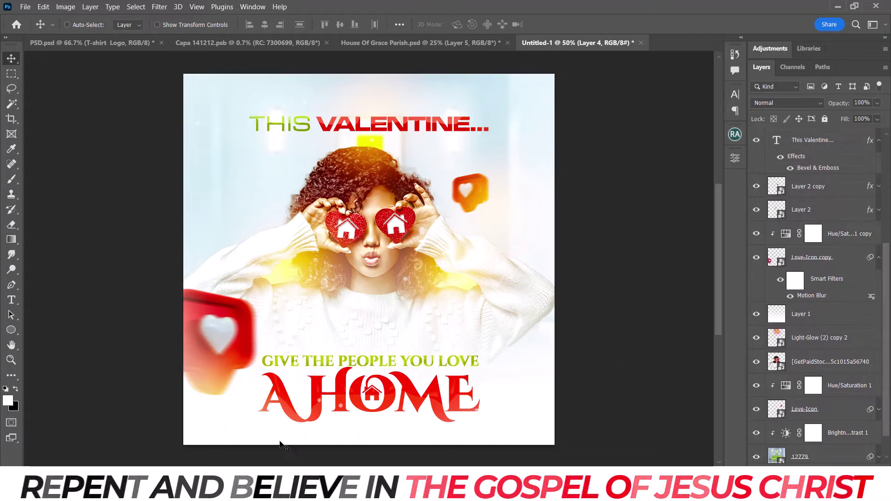
pyautogui.click(302, 429)
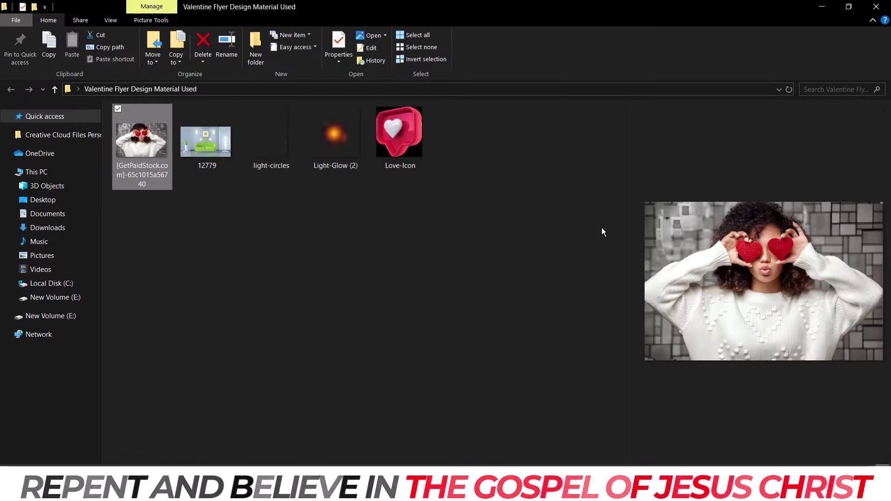
pyautogui.moveTo(629, 234); pyautogui.dragTo(325, 235)
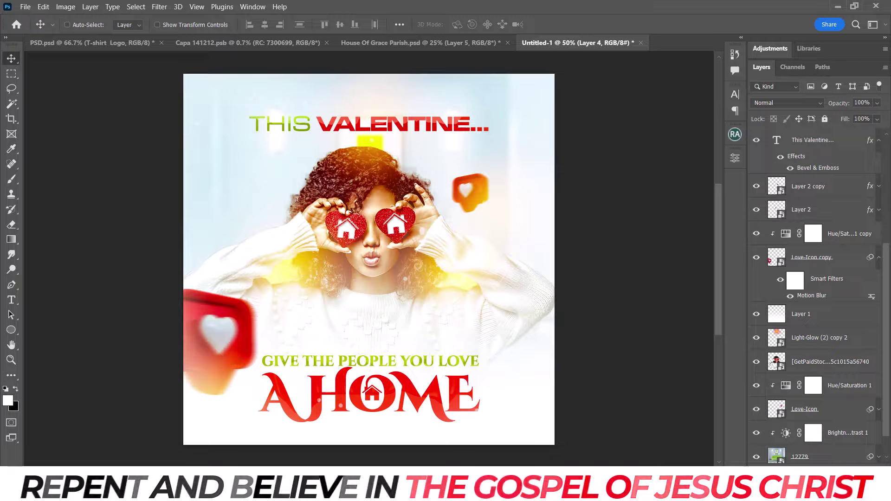